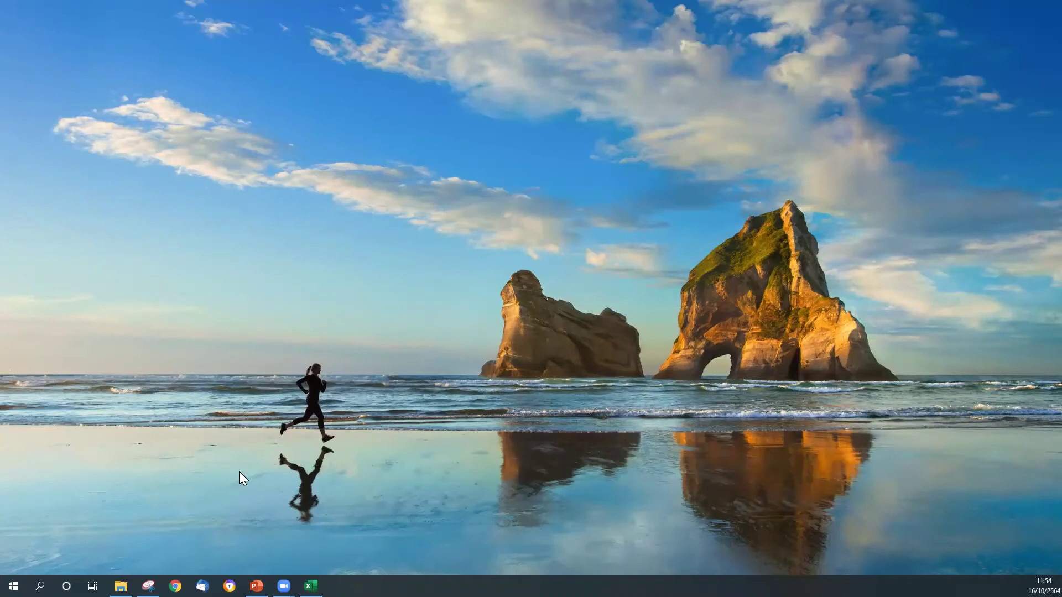
# Step: Scroll the Start menu app list down to Rametron and launch it
pyautogui.moveTo(283, 585)
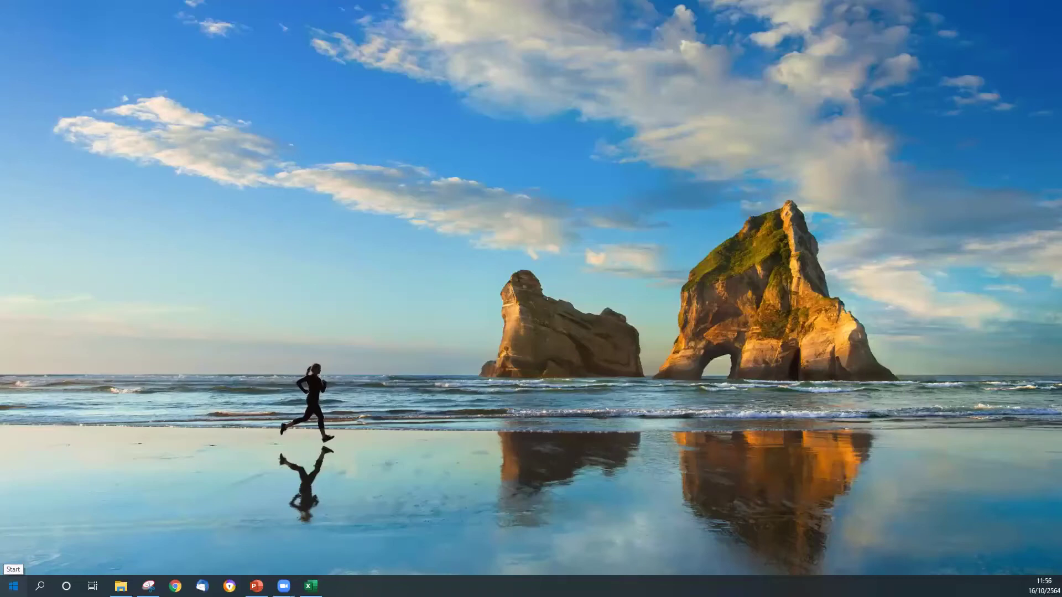
pyautogui.click(13, 586)
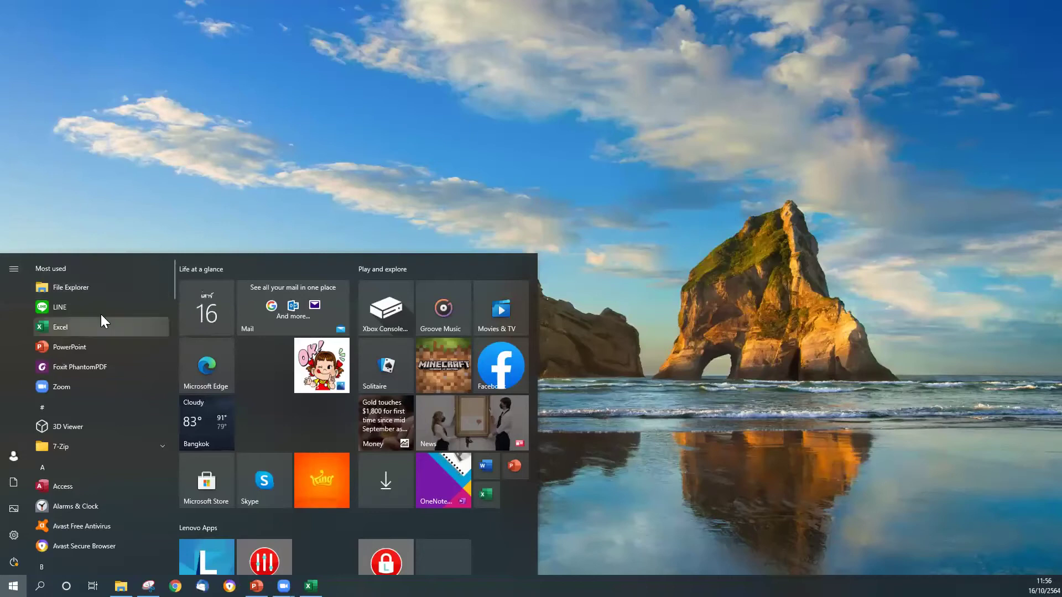
pyautogui.scroll(-3, 101, 350)
pyautogui.scroll(-2, 101, 352)
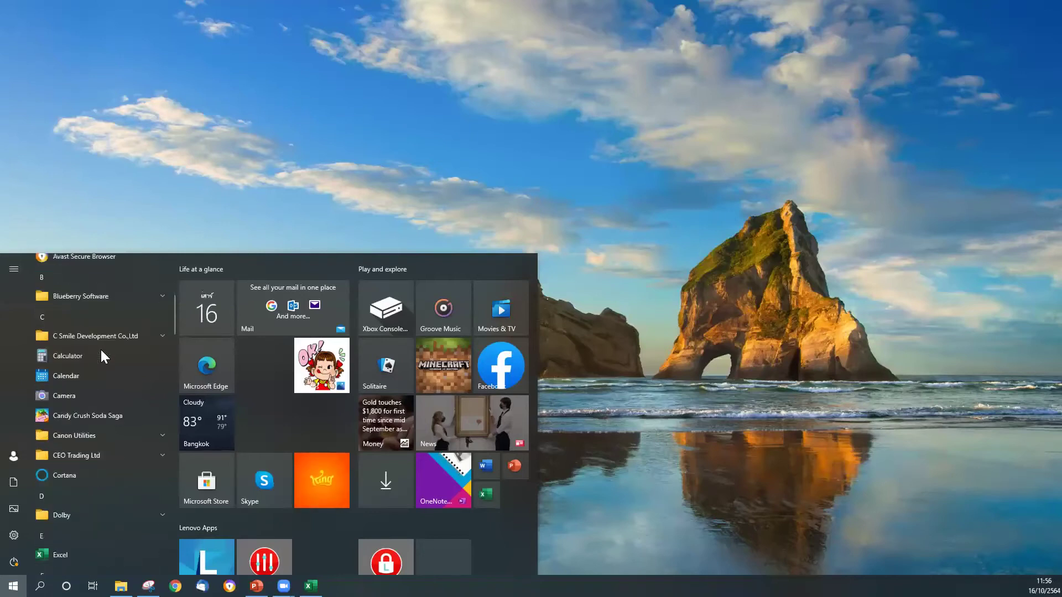
pyautogui.scroll(4, 100, 350)
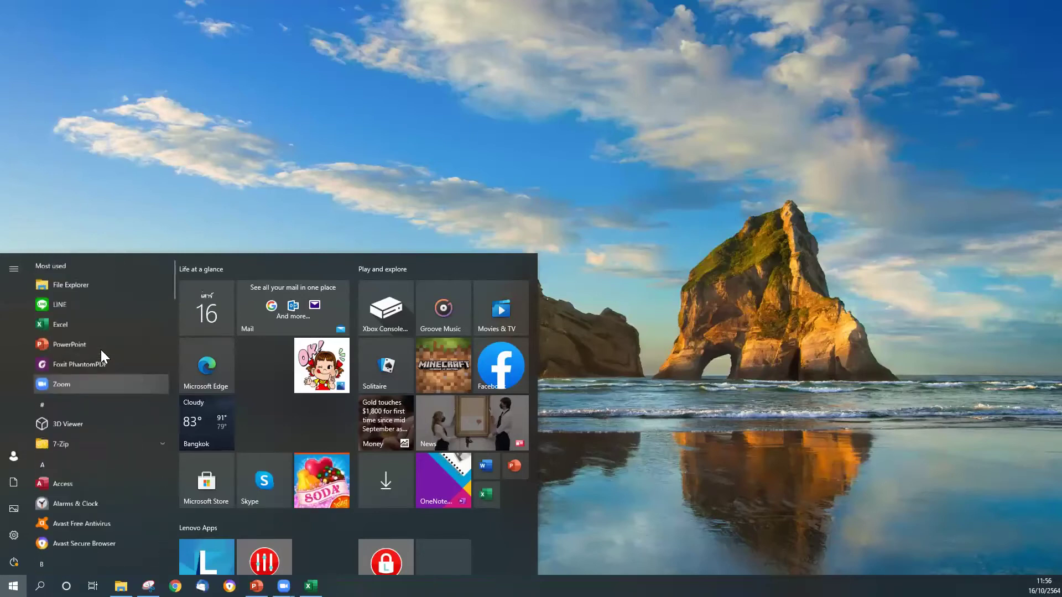
pyautogui.scroll(-1, 101, 349)
pyautogui.scroll(-1, 101, 349)
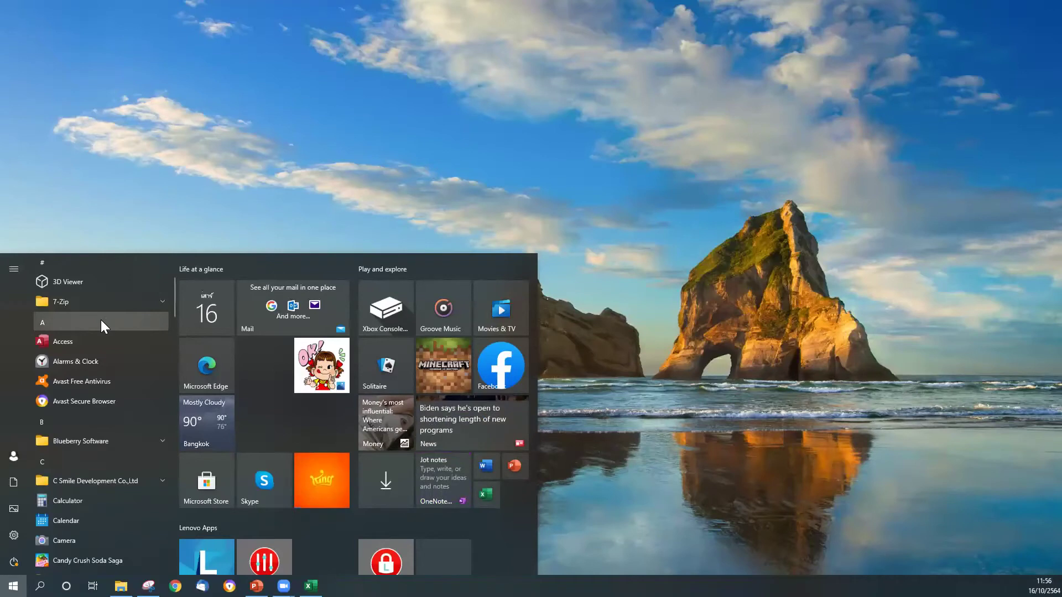
pyautogui.scroll(-6, 101, 321)
pyautogui.scroll(-10, 101, 320)
pyautogui.scroll(-6, 101, 319)
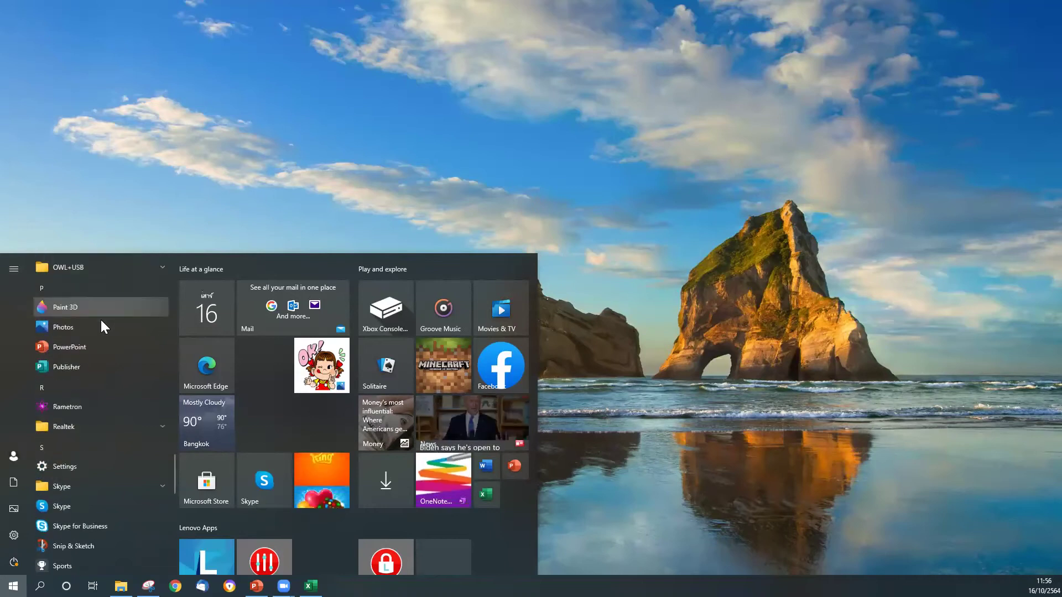
pyautogui.click(80, 407)
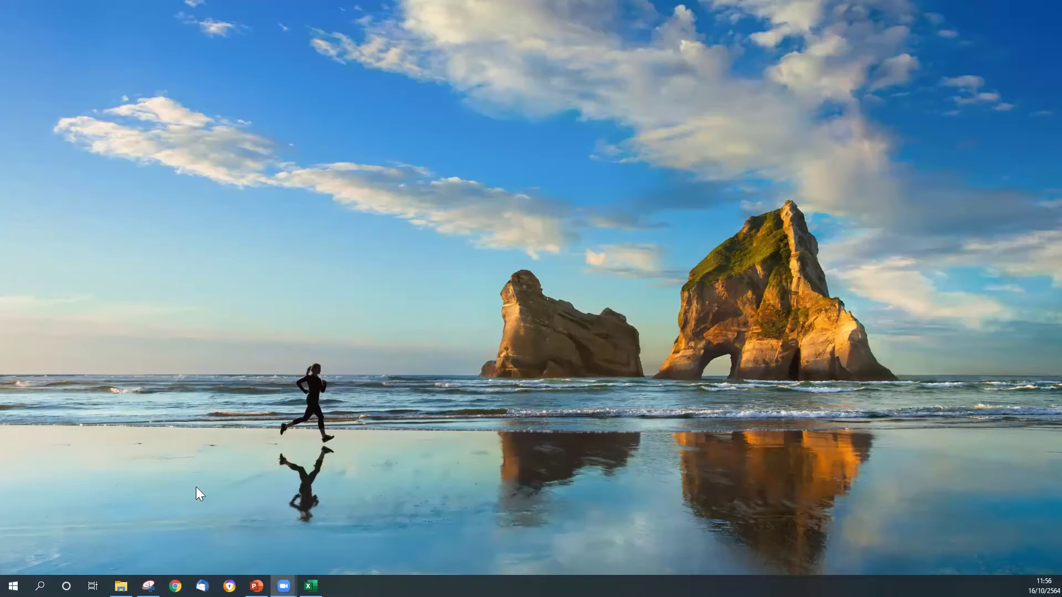
# Step: Return to the Start menu app list and bring up Rametron's context menu
pyautogui.click(13, 586)
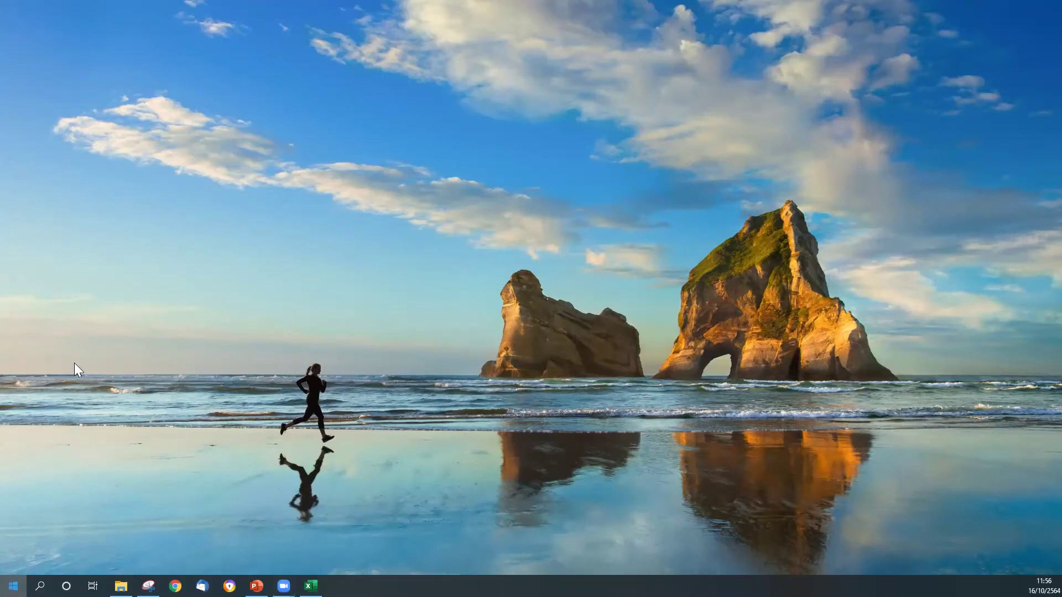
pyautogui.scroll(-15, 90, 371)
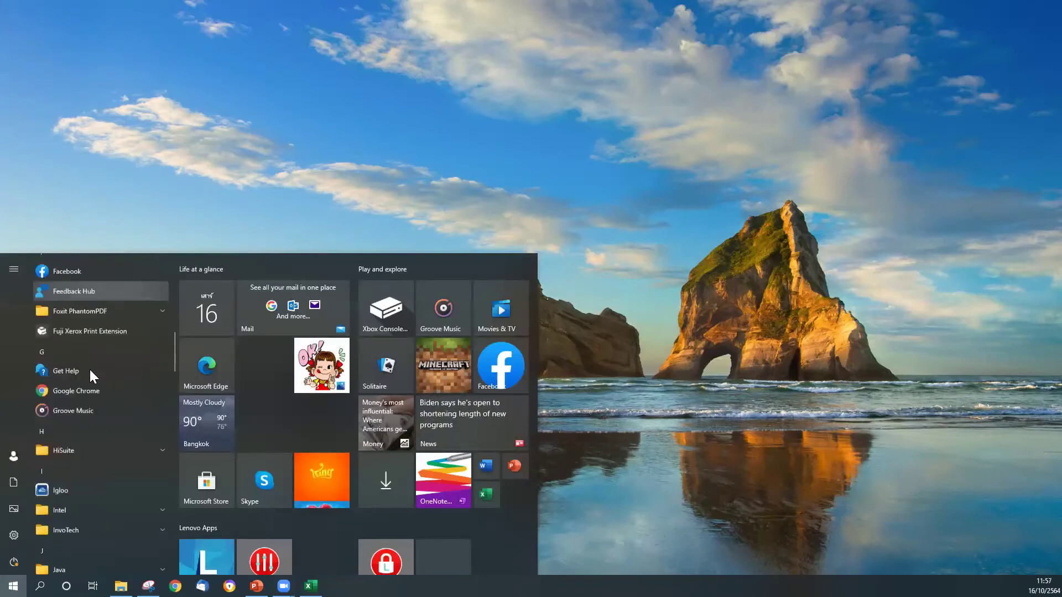
pyautogui.scroll(-5, 89, 370)
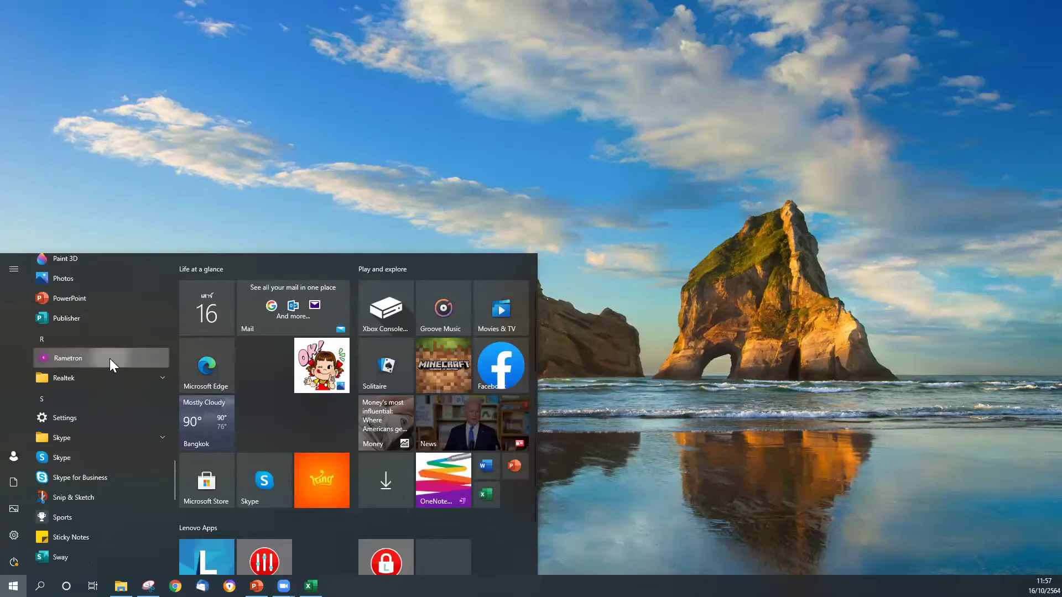
pyautogui.rightClick(110, 358)
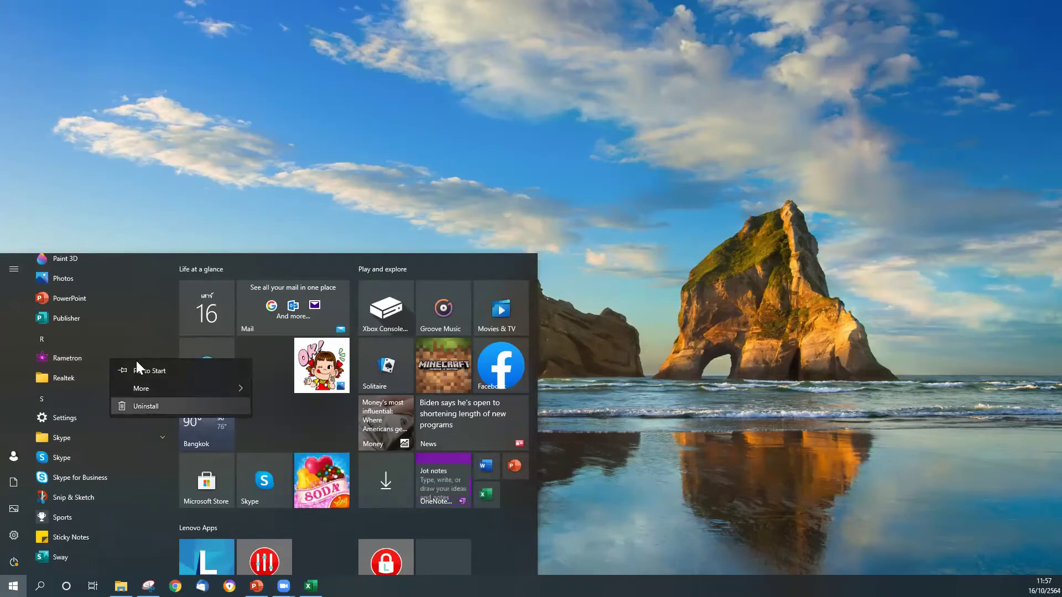
# Step: Choose Uninstall for Rametron, then uninstall Rametron 1.0.2 from the Programs and Features list
pyautogui.click(136, 407)
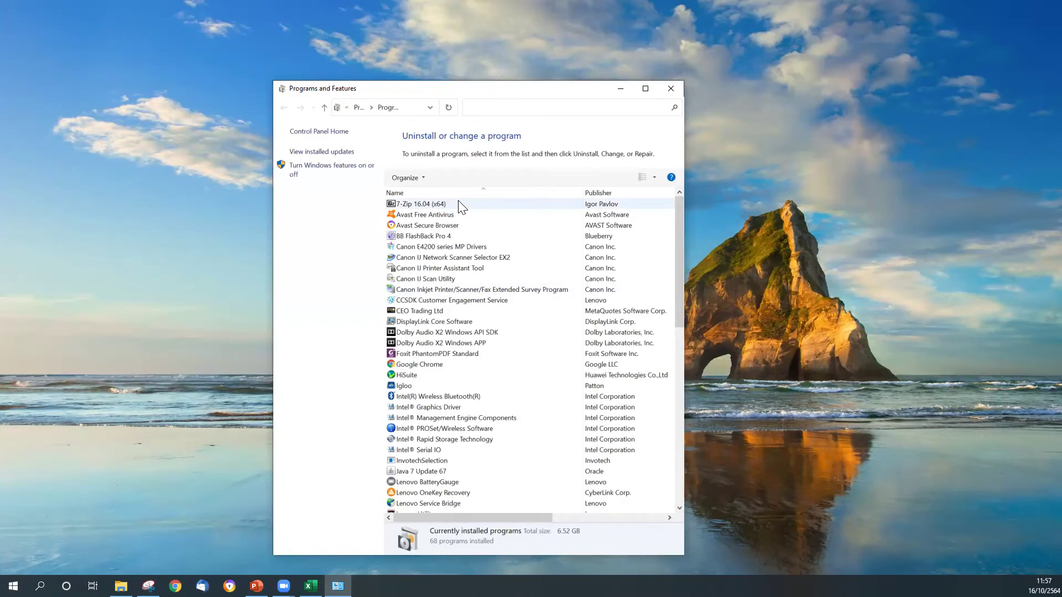
pyautogui.scroll(-8, 459, 207)
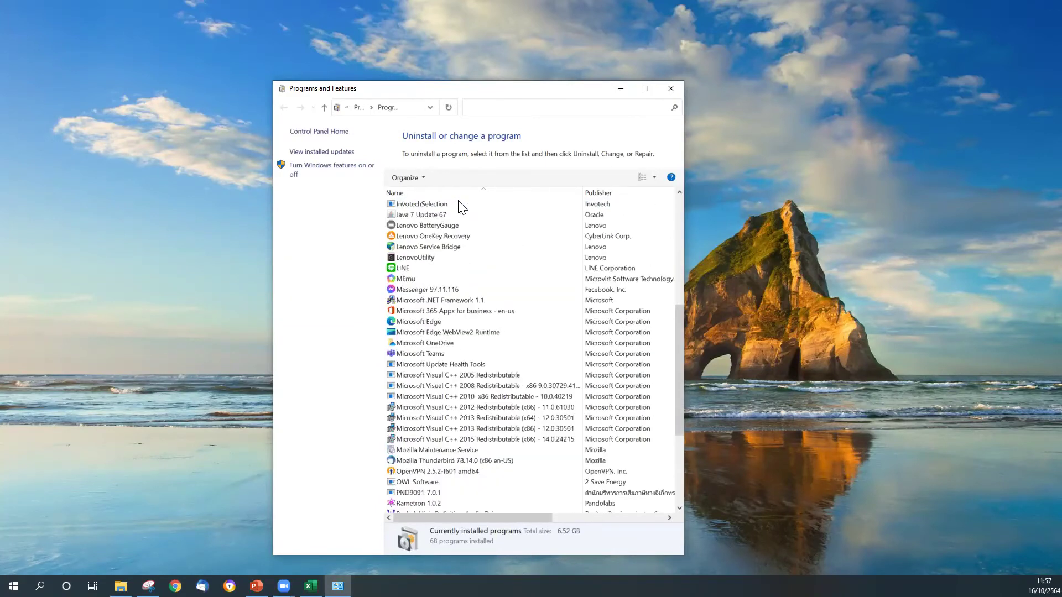
pyautogui.scroll(-3, 458, 207)
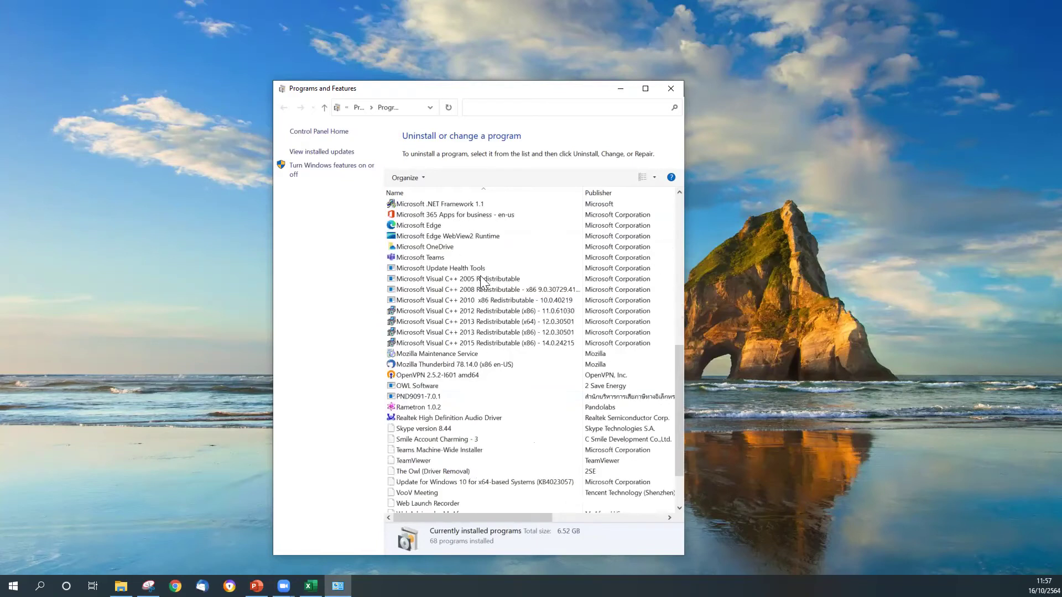
pyautogui.rightClick(466, 408)
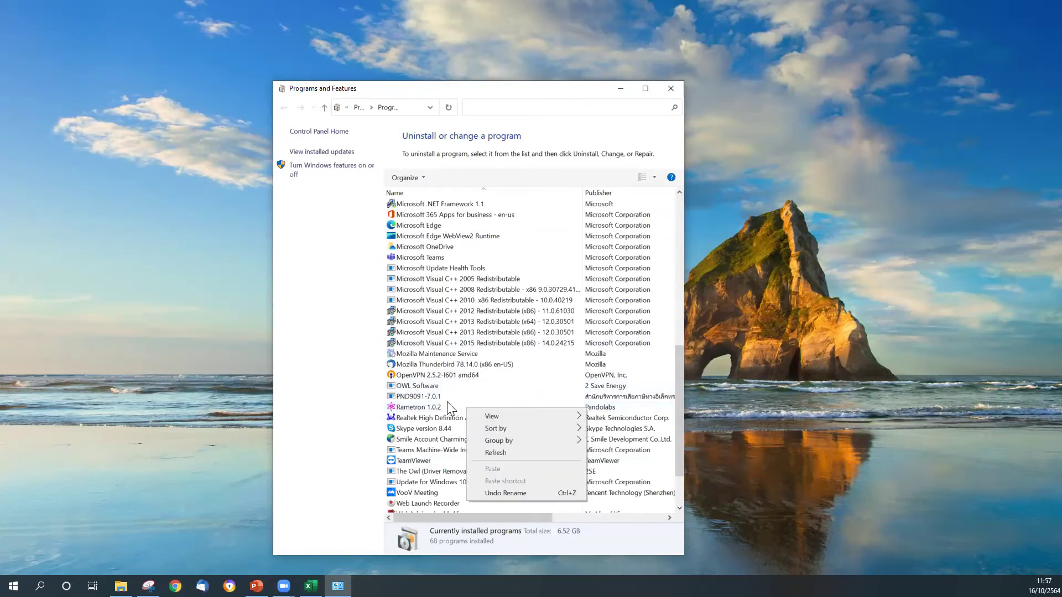
pyautogui.click(447, 402)
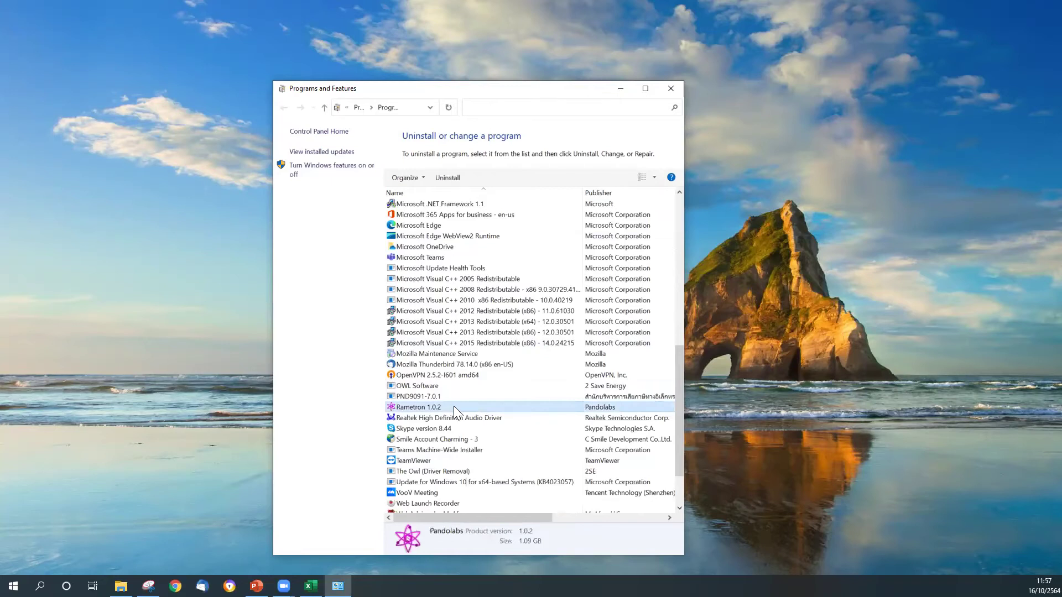
pyautogui.rightClick(454, 407)
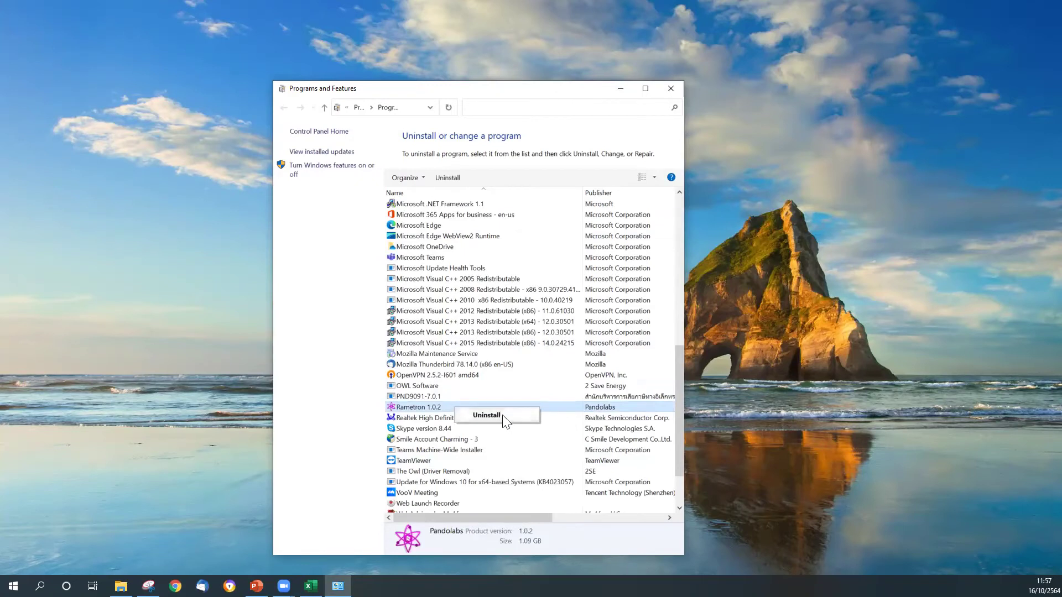
pyautogui.click(502, 415)
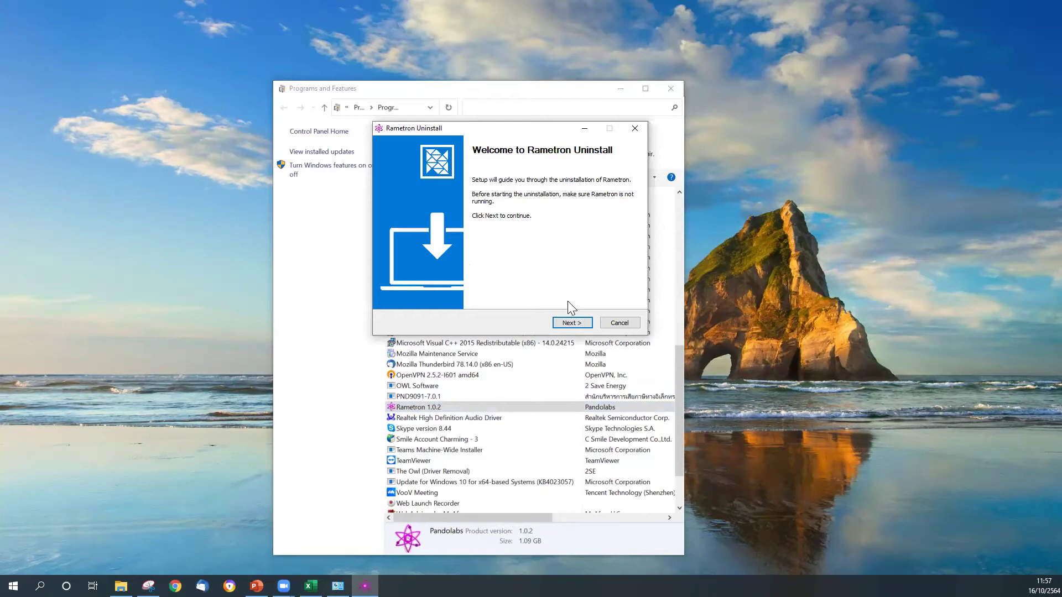
# Step: Run the Rametron 1.0.2 uninstaller to completion and close the finished wizard
pyautogui.click(573, 330)
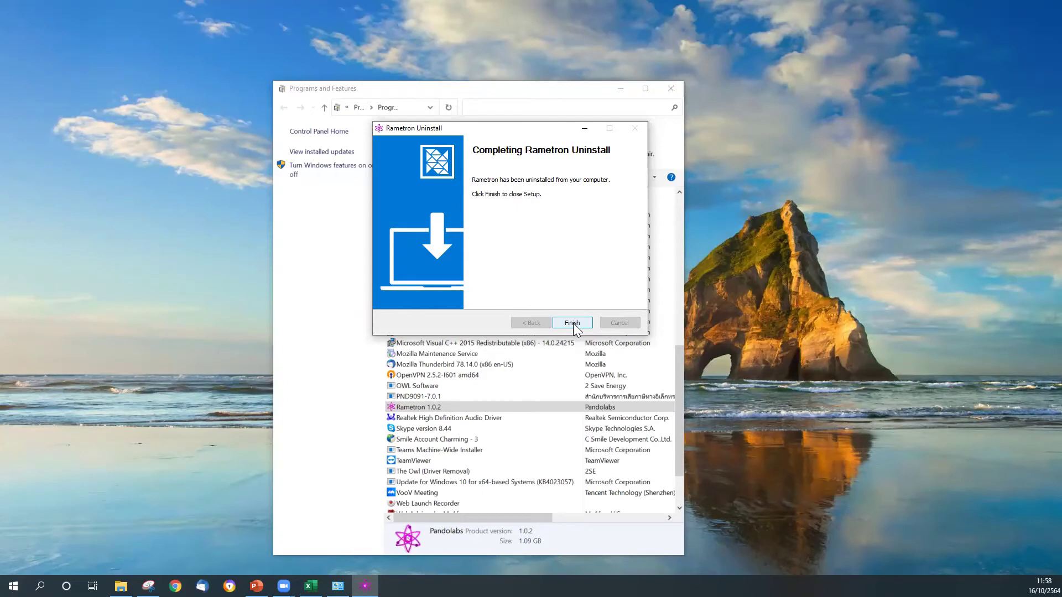
pyautogui.click(573, 323)
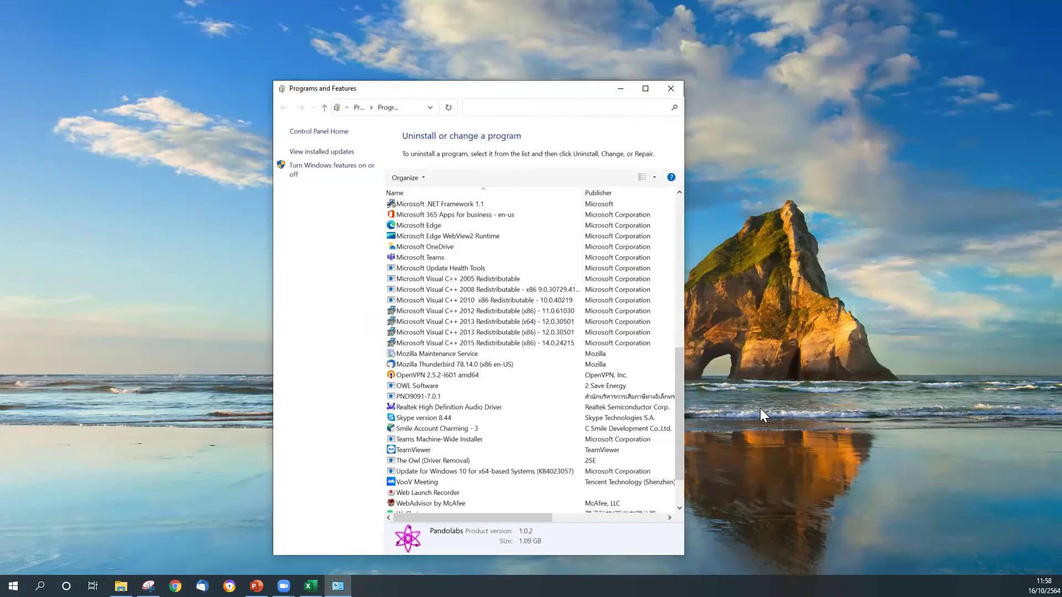
# Step: Close the Programs and Features window with Alt+F4
pyautogui.hotkey('alt', 'F4')
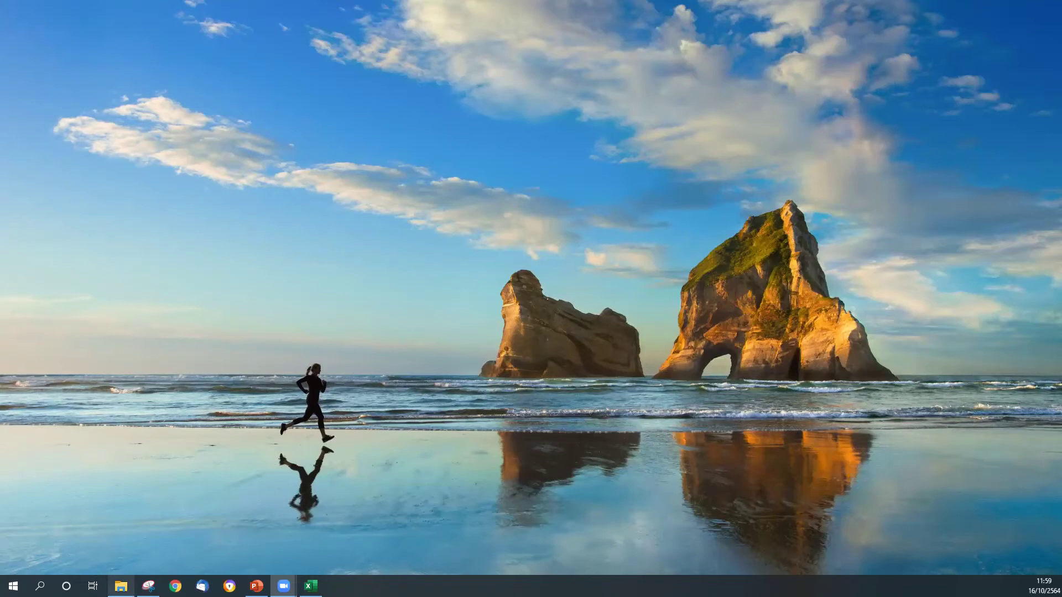
pyautogui.moveTo(121, 587)
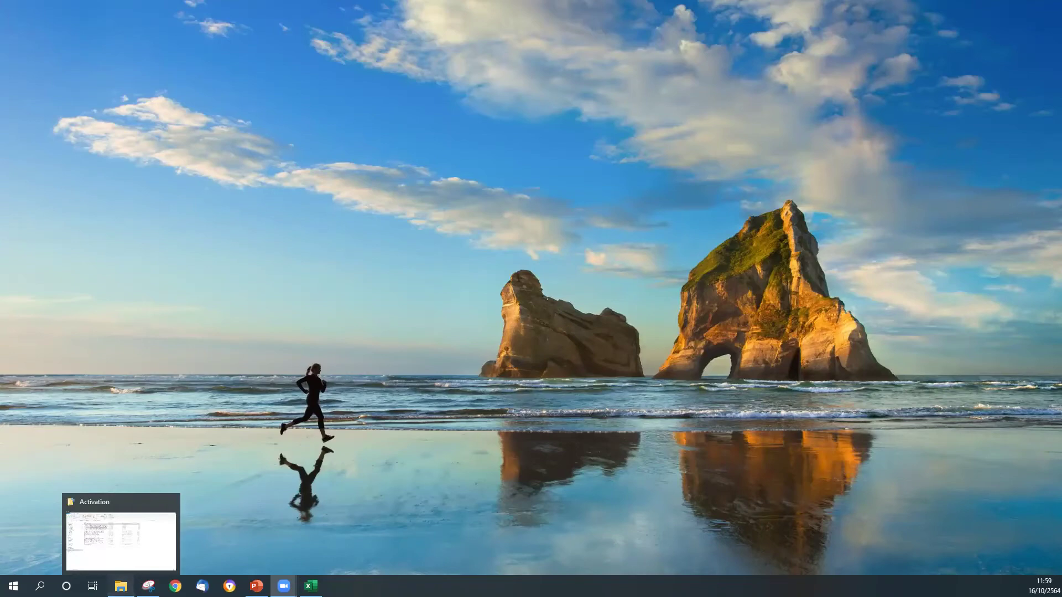
# Step: Bring up File Explorer and go to the Windows (C:) drive
pyautogui.click(121, 586)
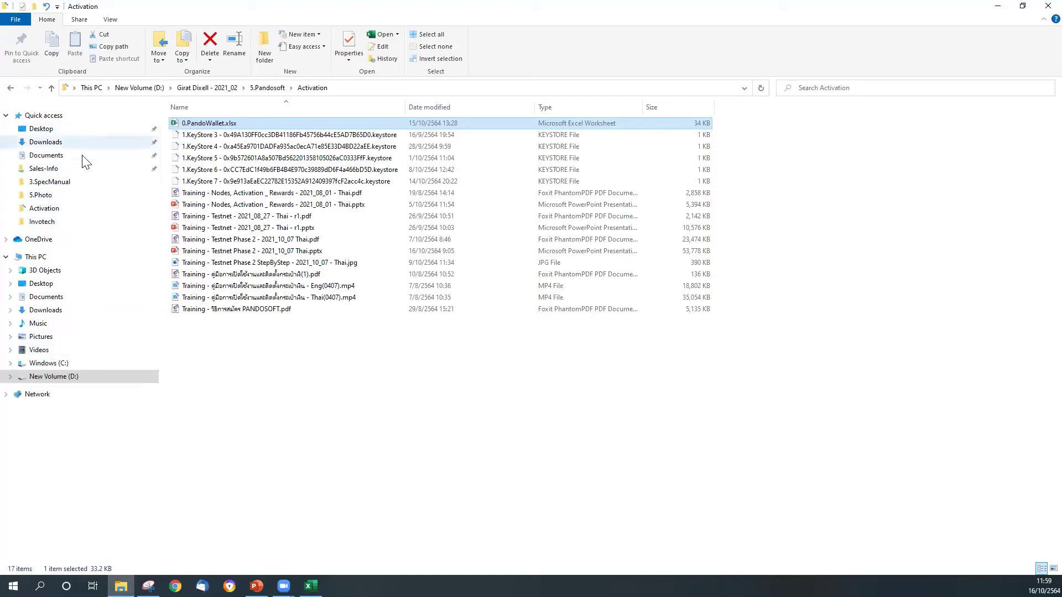
pyautogui.click(93, 366)
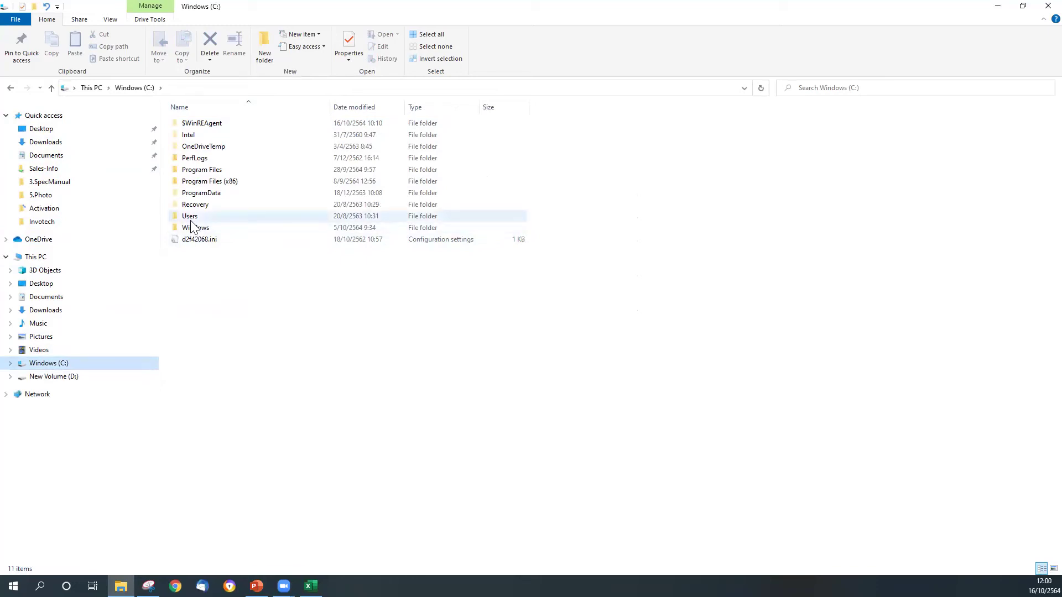
# Step: Navigate into C:\Users\admin and select the .ipfs folder
pyautogui.moveTo(192, 227)
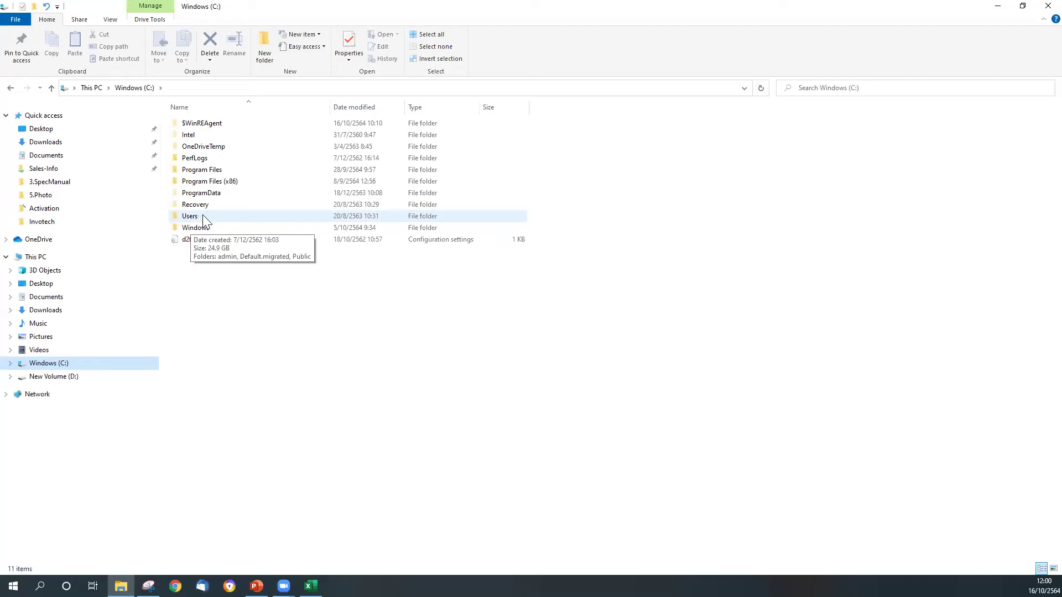
pyautogui.doubleClick(202, 216)
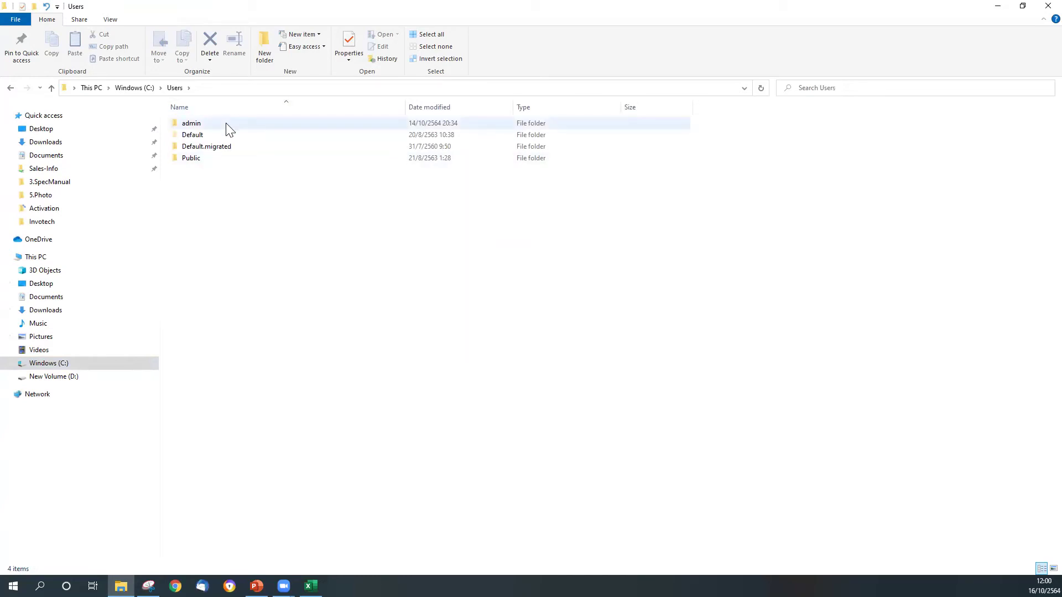
pyautogui.moveTo(226, 124)
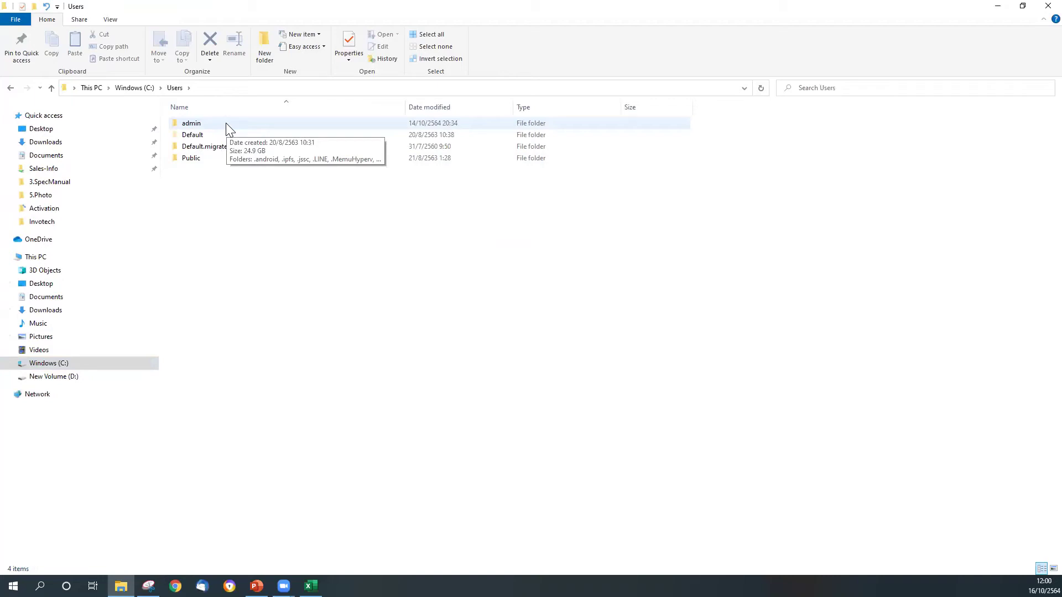
pyautogui.doubleClick(231, 127)
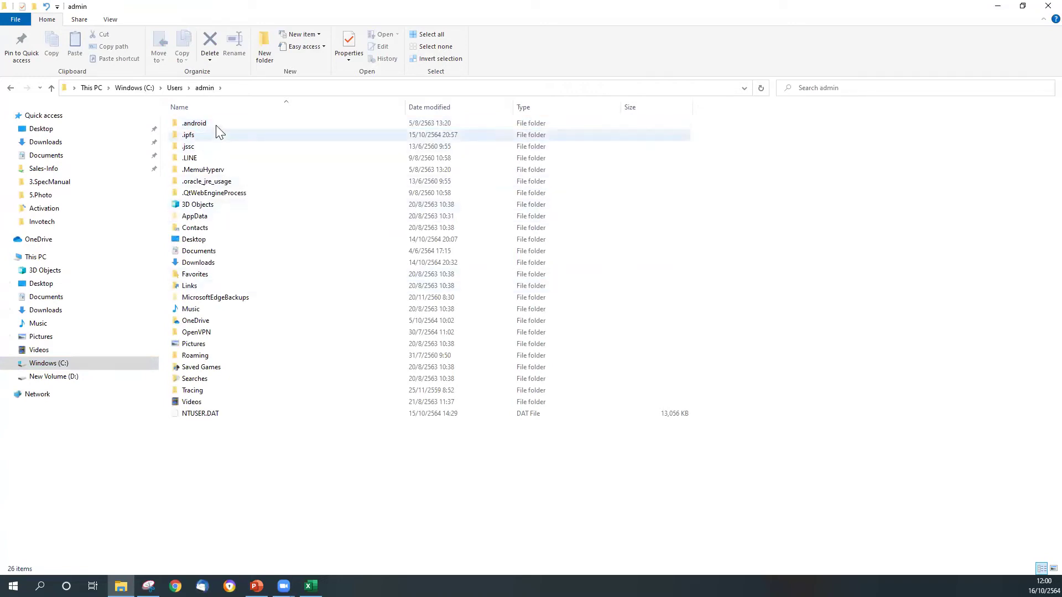
pyautogui.moveTo(216, 139)
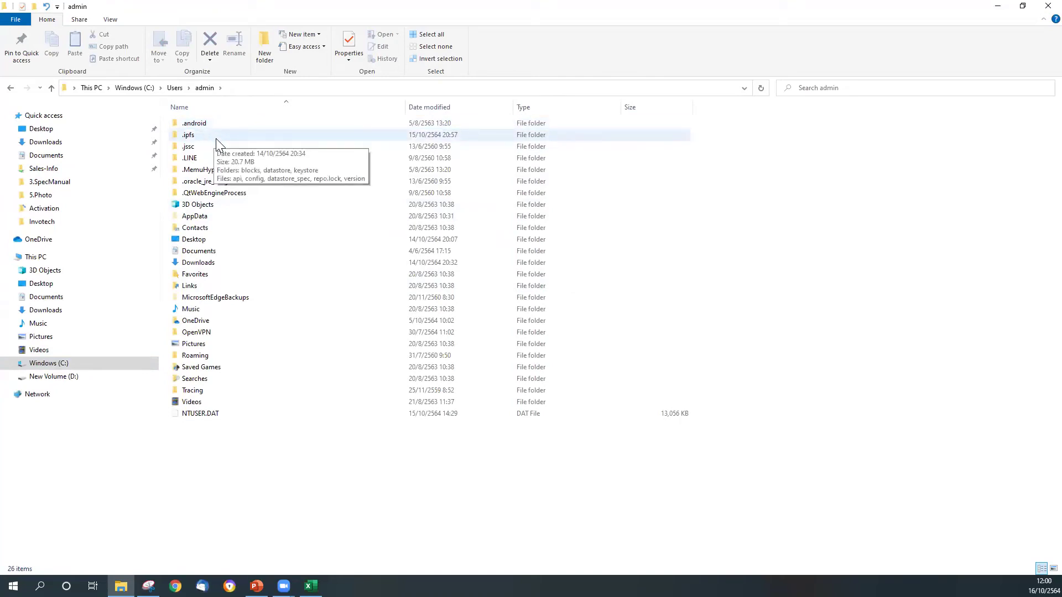
pyautogui.click(193, 139)
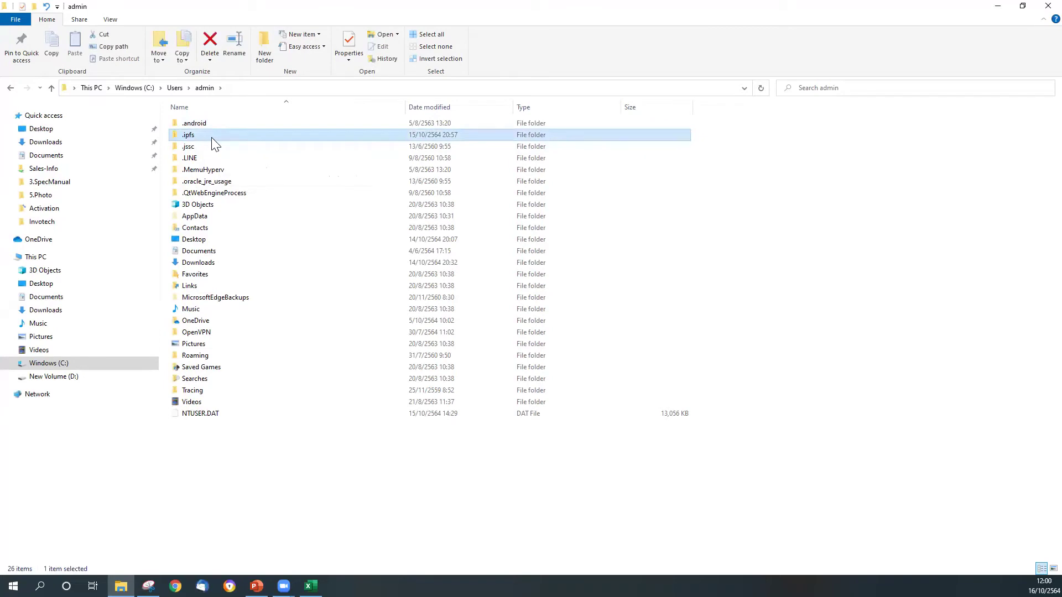
pyautogui.moveTo(212, 139)
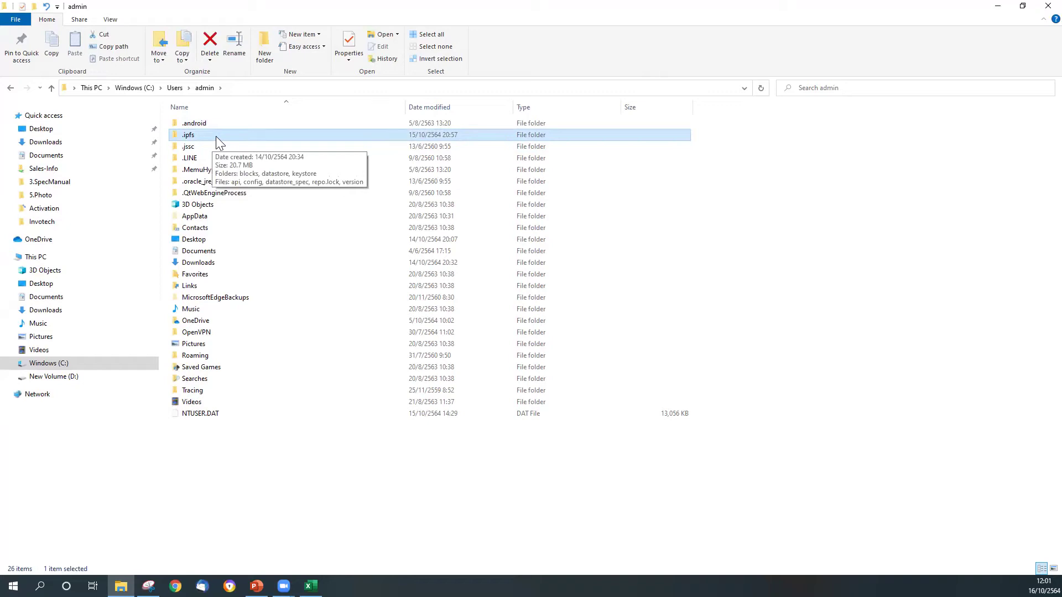
# Step: Delete .ipfs to the Recycle Bin, retrying twice after the Folder In Use error
pyautogui.rightClick(216, 138)
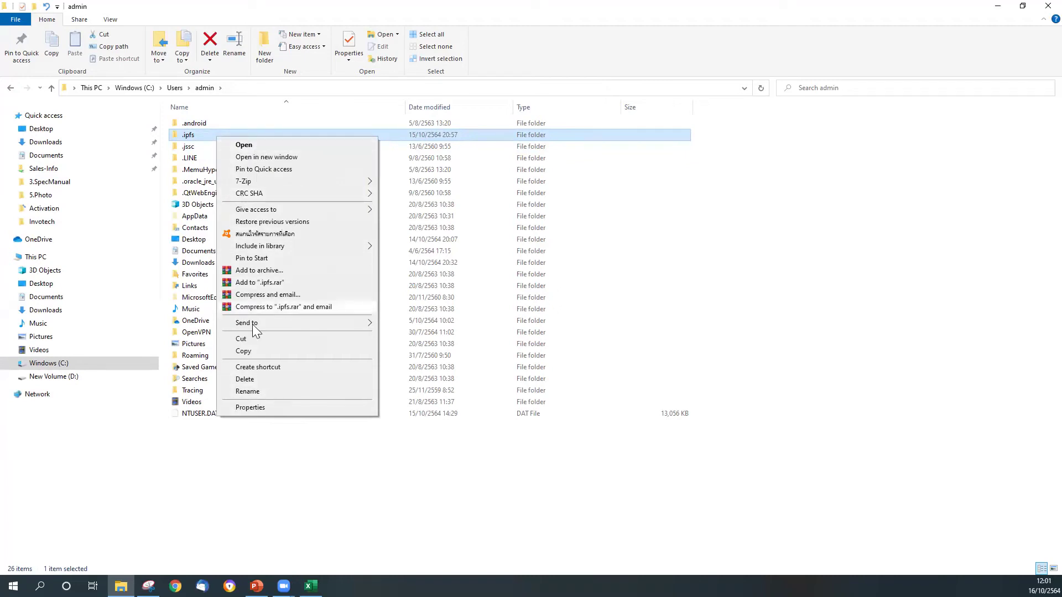
pyautogui.click(259, 382)
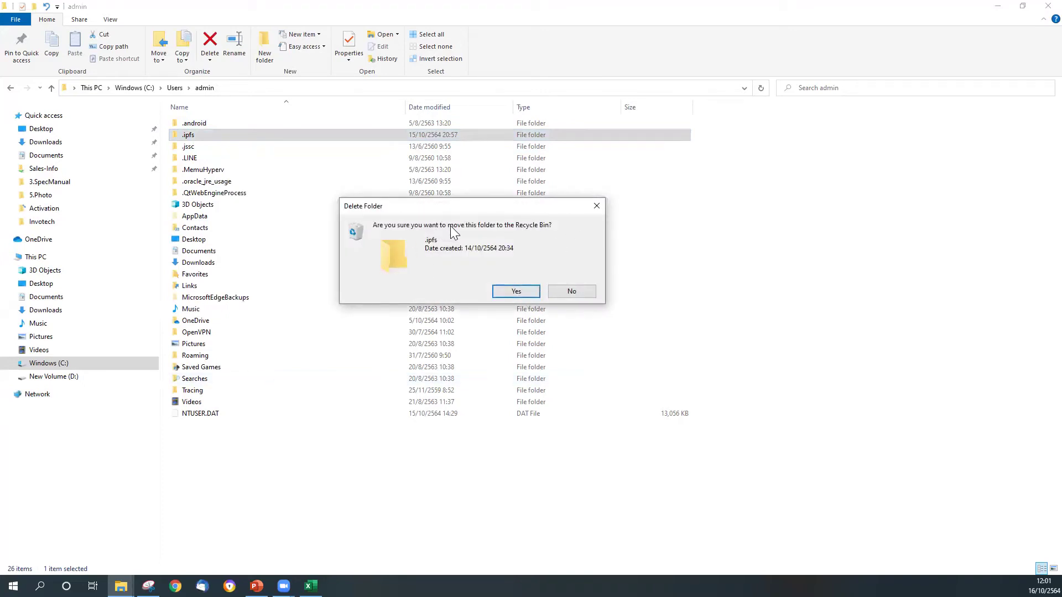
pyautogui.click(516, 291)
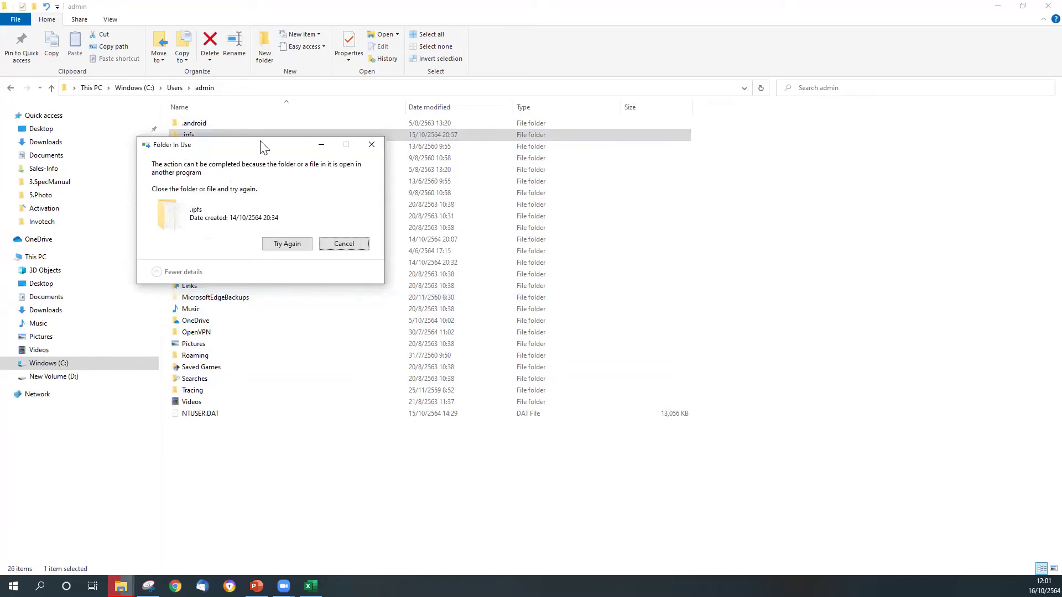
pyautogui.moveTo(263, 147); pyautogui.dragTo(462, 157)
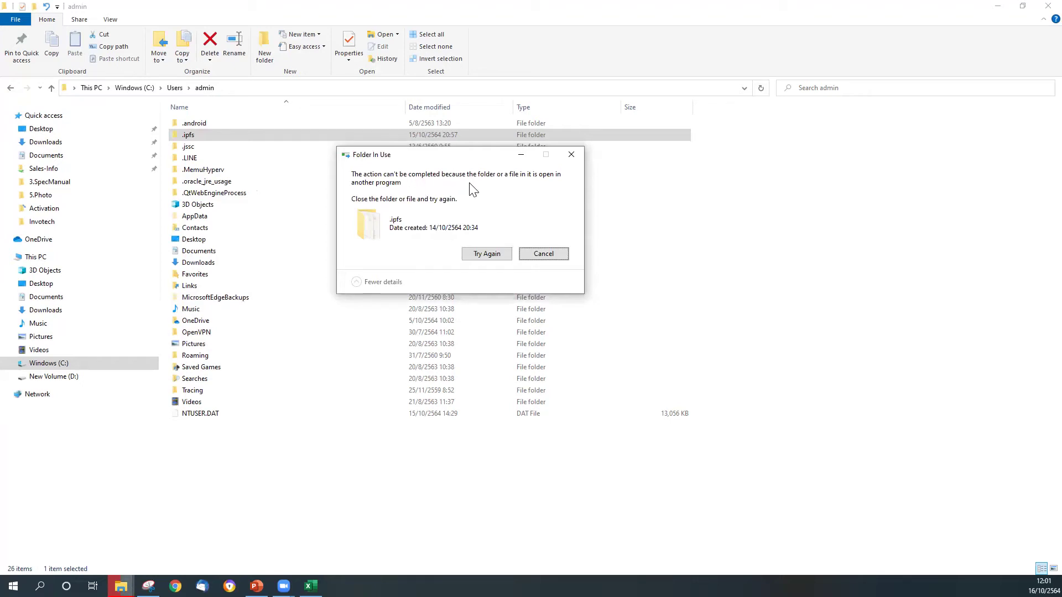
pyautogui.click(489, 254)
pyautogui.click(491, 257)
# Step: Open Task Manager with Ctrl+Shift+Esc and browse its tabs to the Users view
pyautogui.hotkey('ctrl', 'shift', 'Escape')
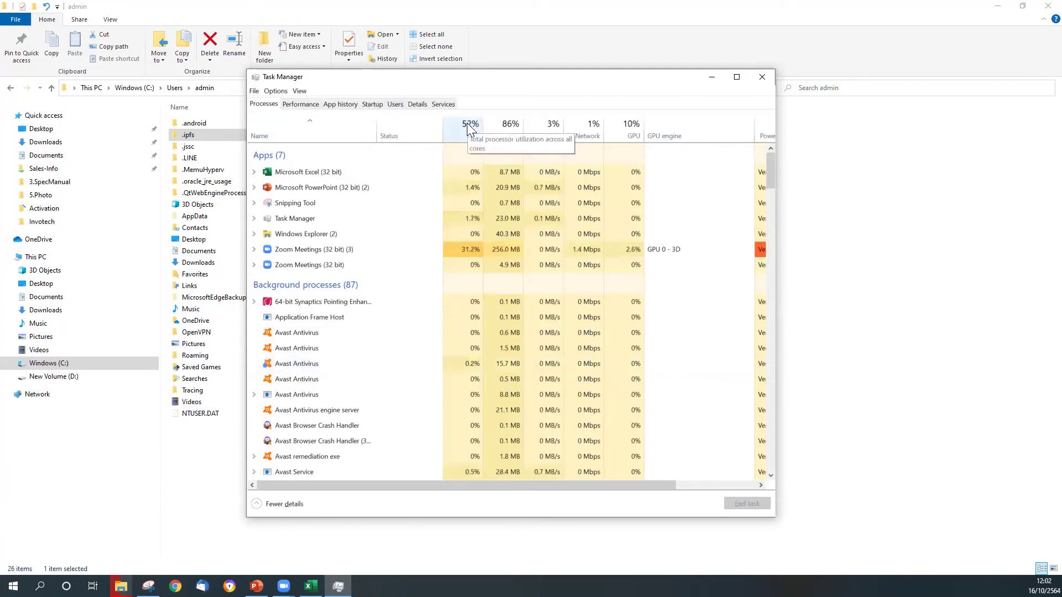
pyautogui.click(302, 105)
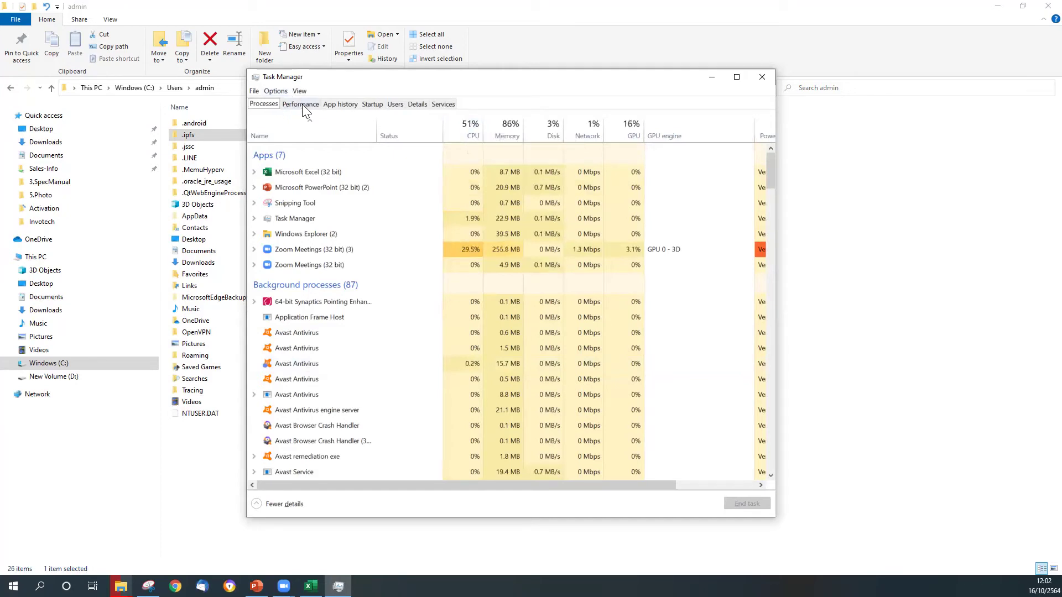
pyautogui.click(340, 104)
pyautogui.click(372, 105)
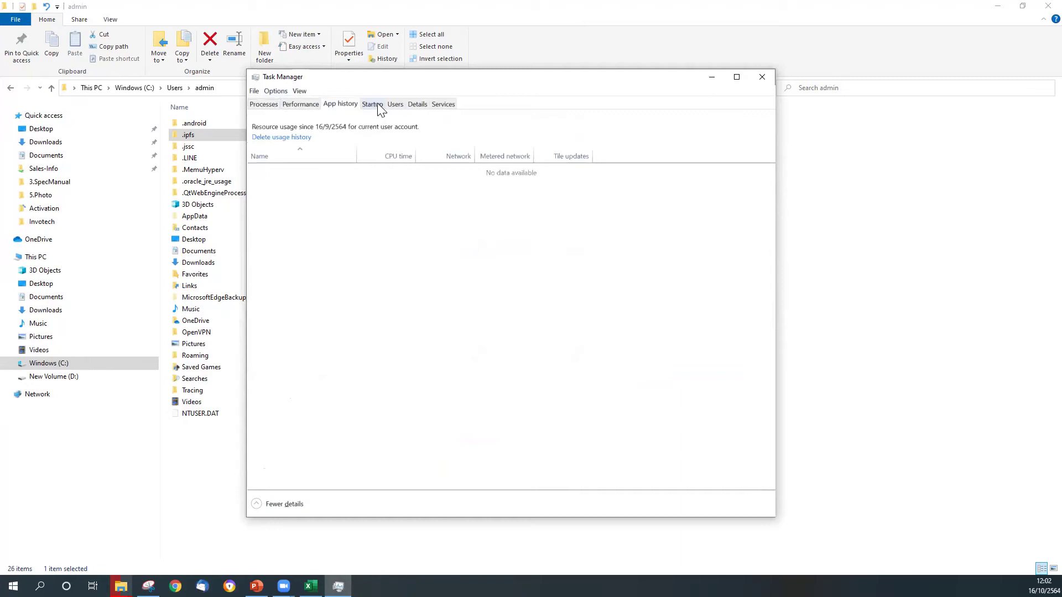
pyautogui.click(394, 104)
pyautogui.click(263, 104)
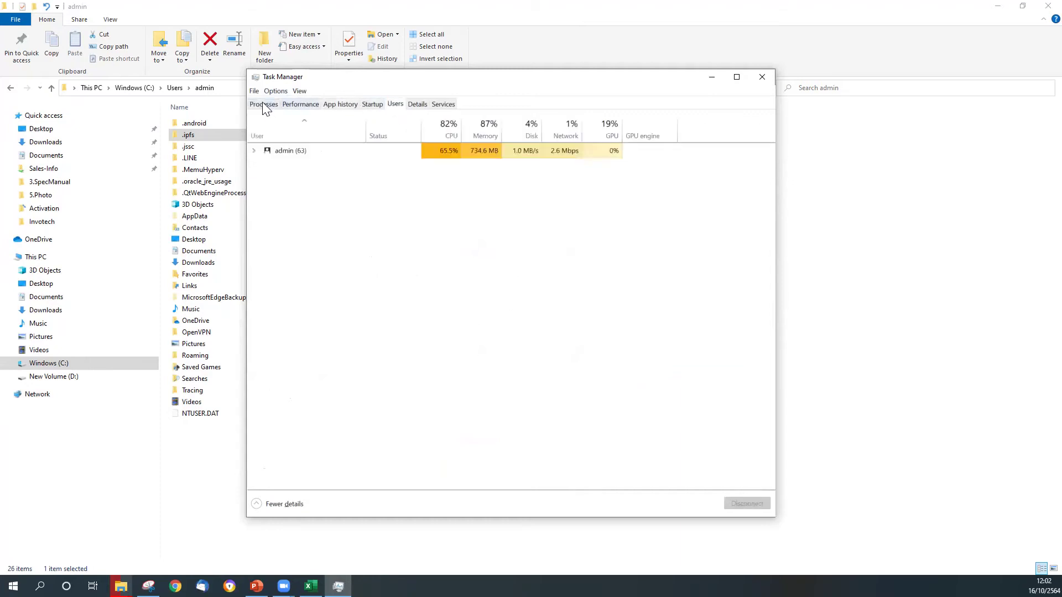
pyautogui.click(304, 105)
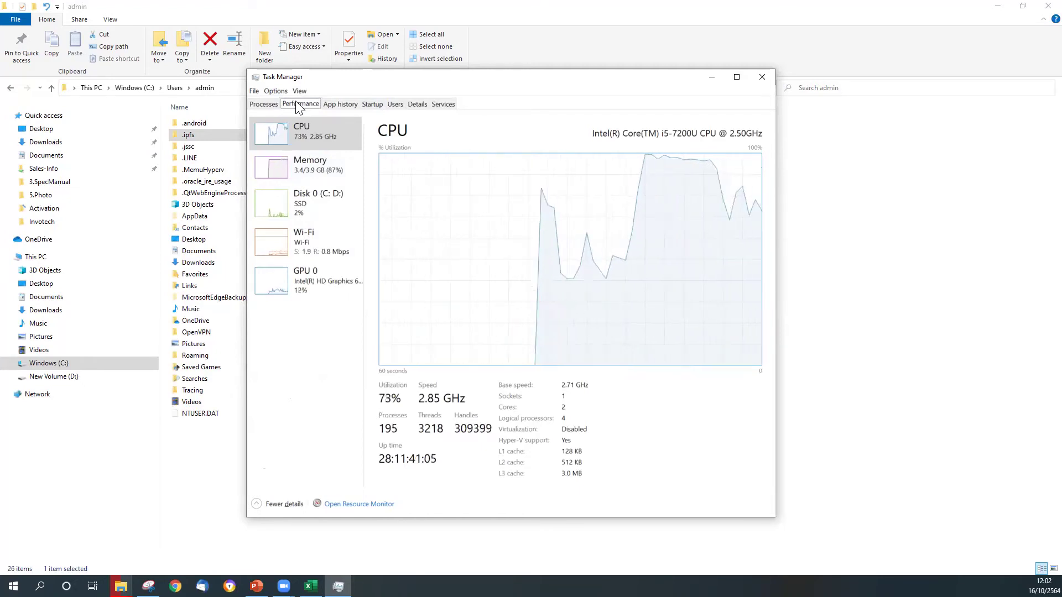
pyautogui.click(398, 106)
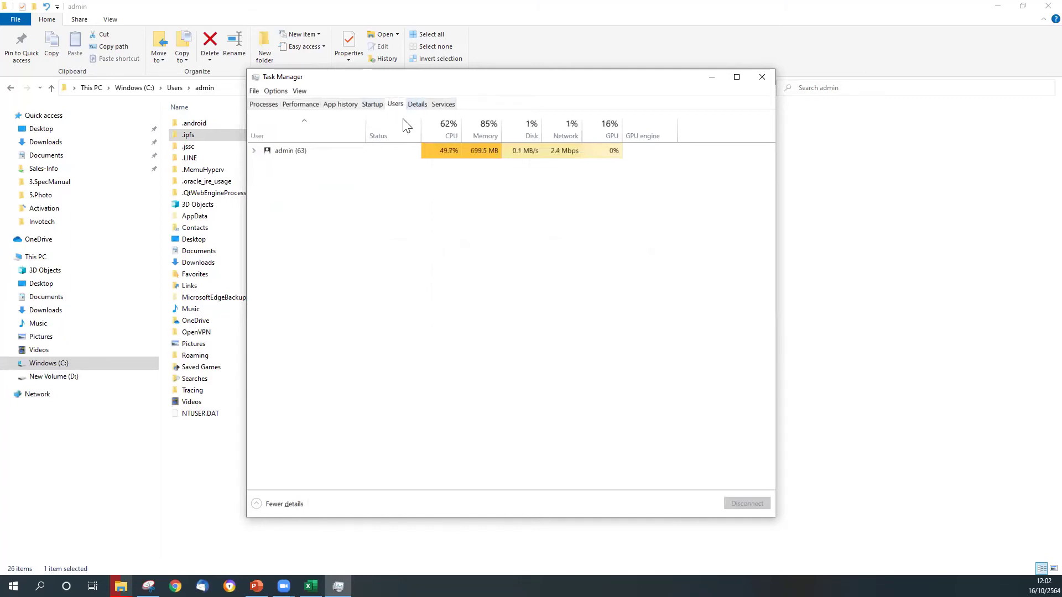
# Step: Expand the user's processes, end the ipfs.exe task, and close Task Manager
pyautogui.doubleClick(301, 150)
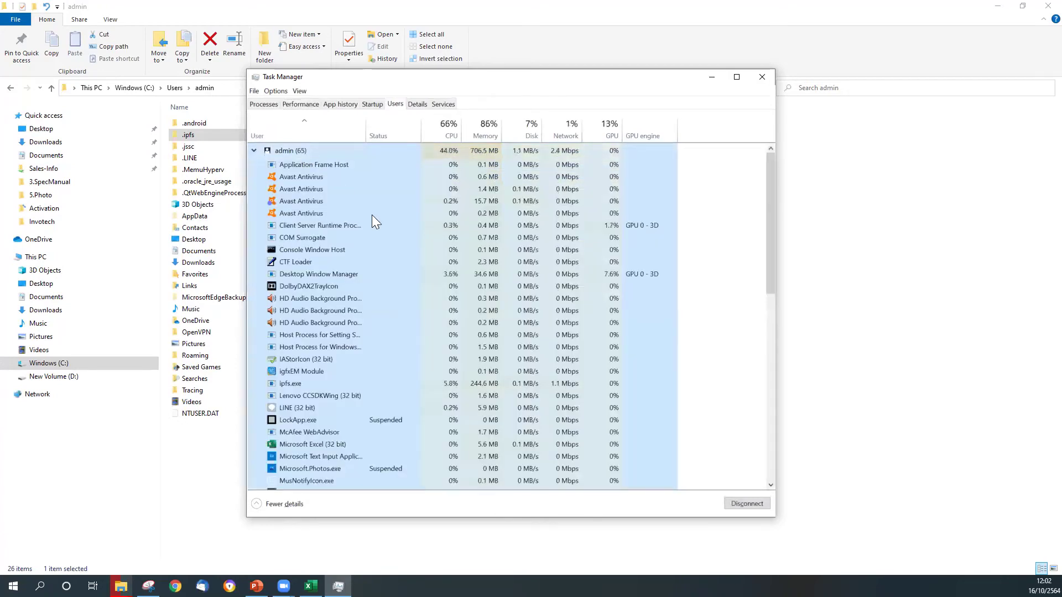
pyautogui.scroll(-1, 367, 254)
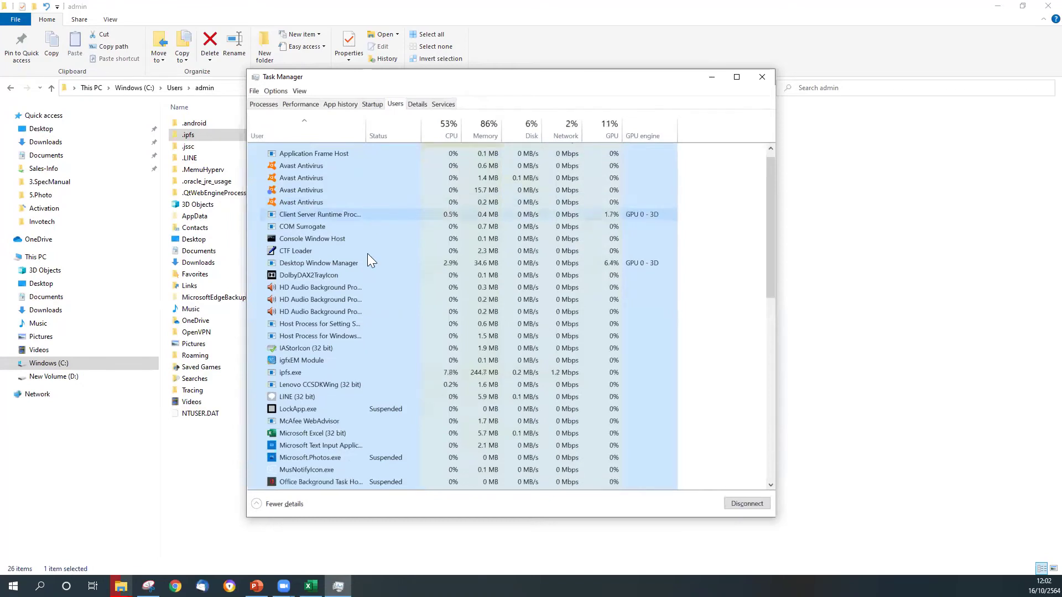
pyautogui.click(305, 371)
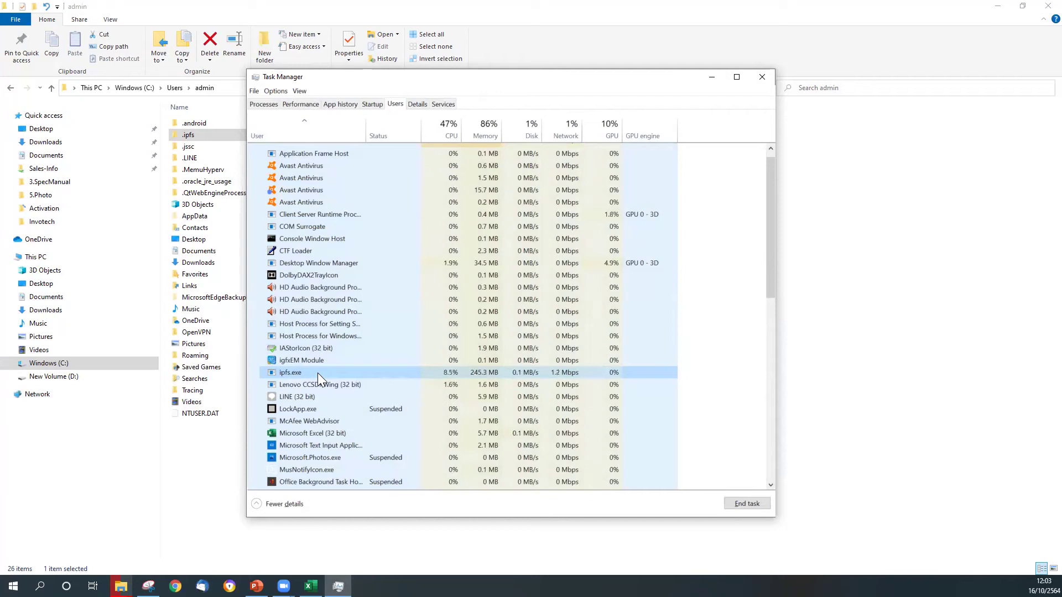
pyautogui.rightClick(317, 373)
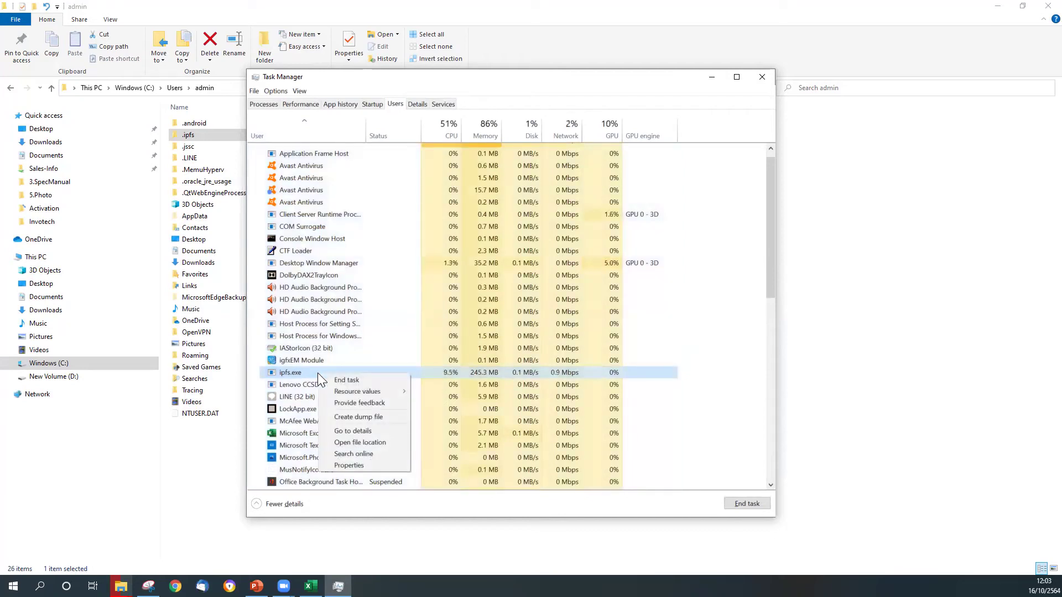
pyautogui.click(315, 373)
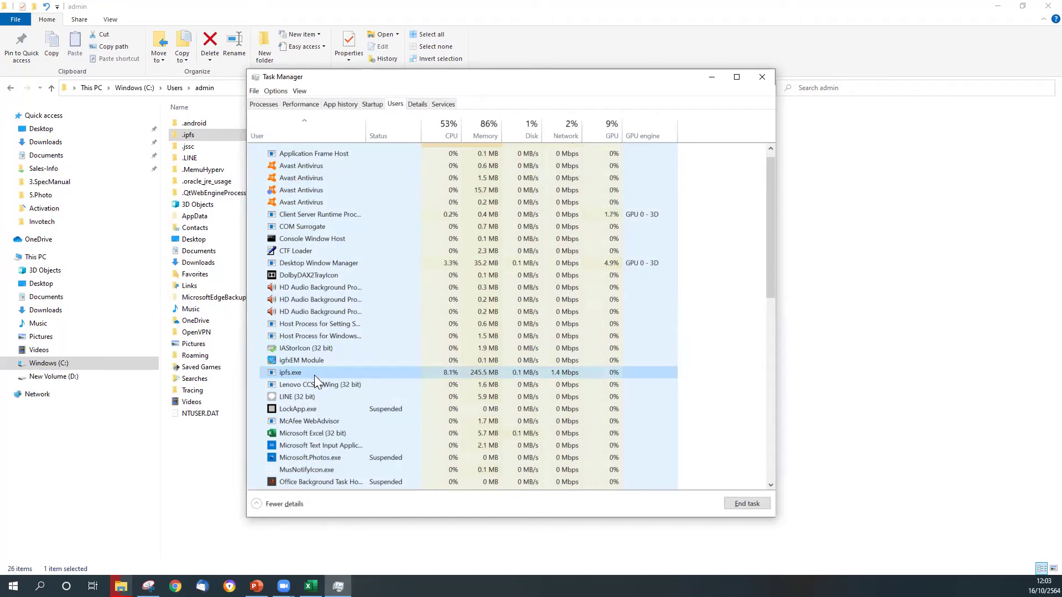
pyautogui.rightClick(315, 375)
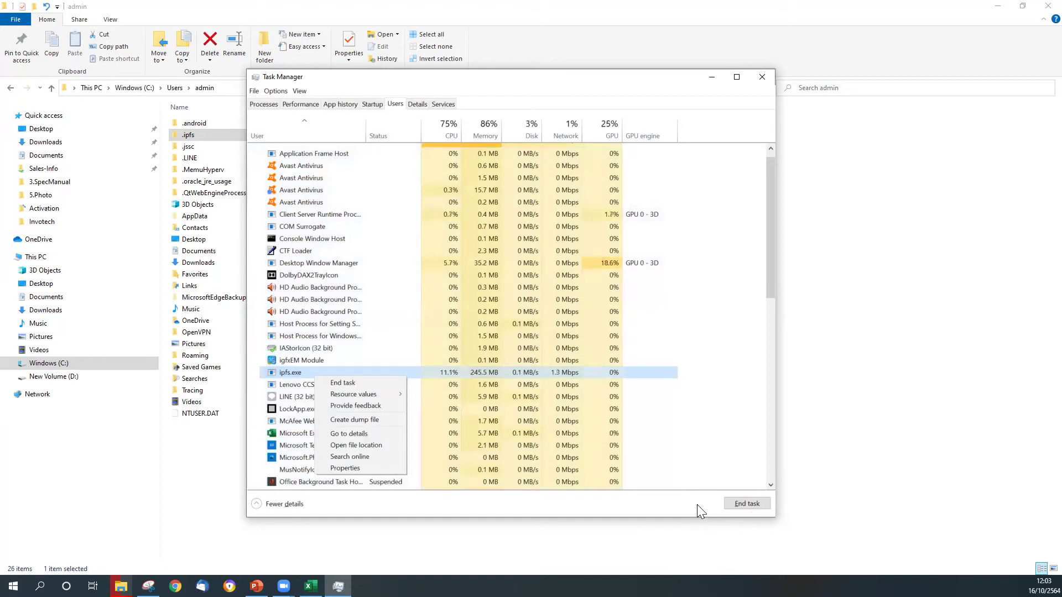
pyautogui.click(364, 383)
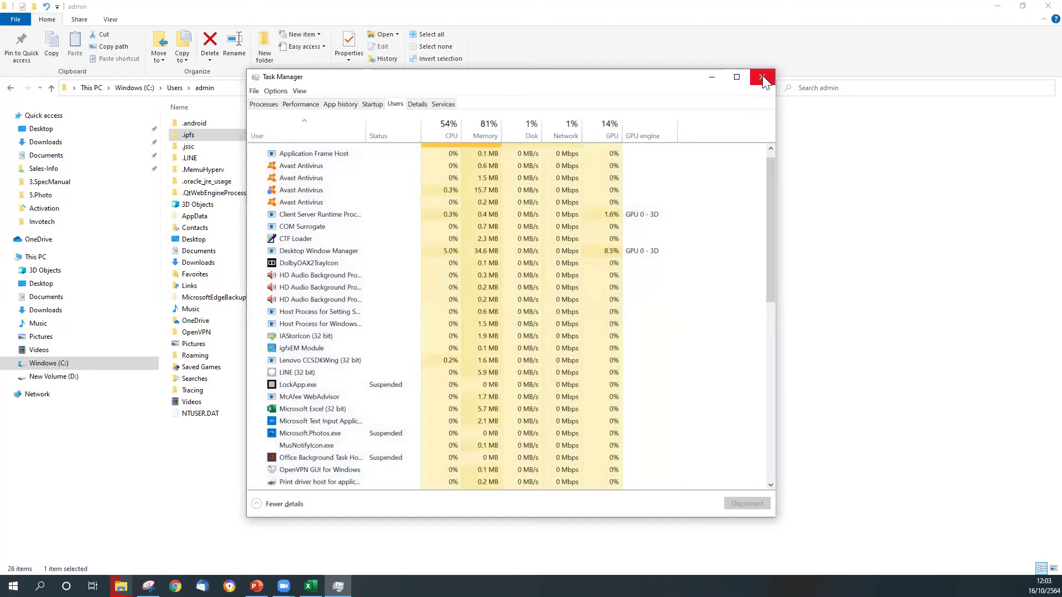
pyautogui.click(763, 76)
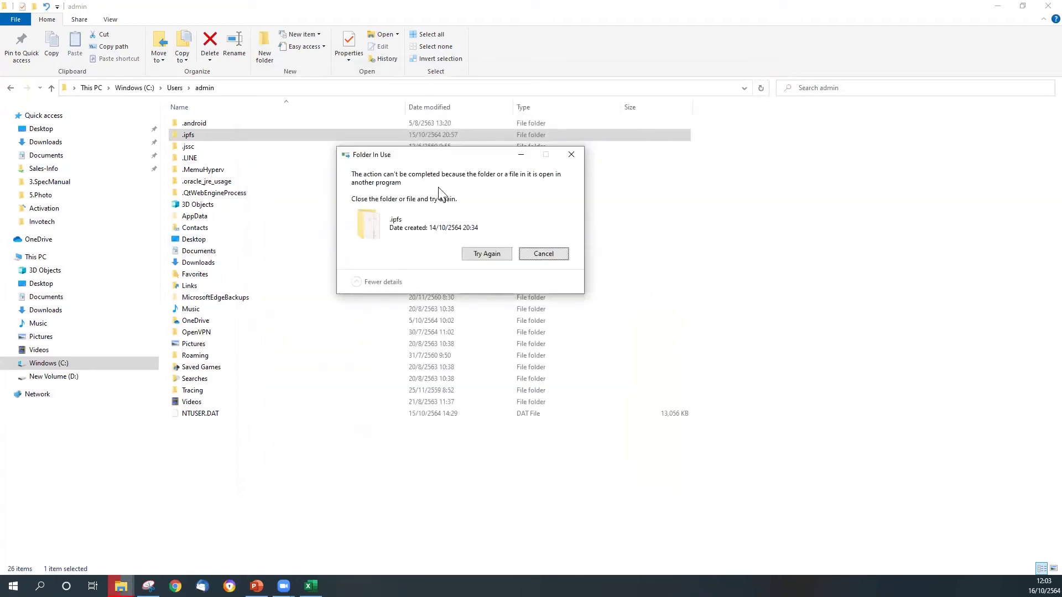
# Step: Retry deleting the now-unlocked .ipfs folder, then switch to the Excel workbook
pyautogui.click(487, 255)
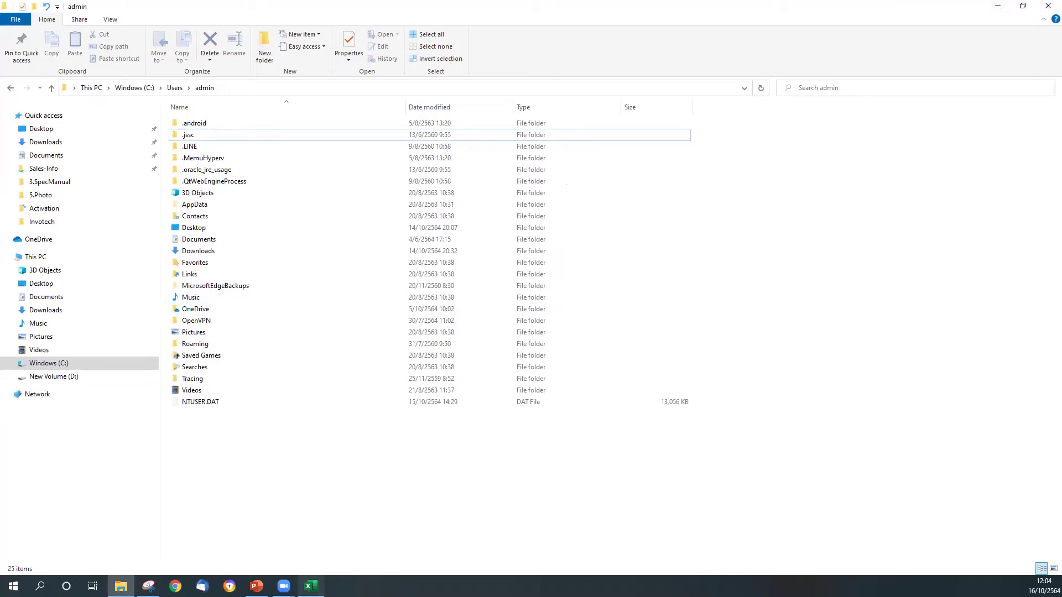
pyautogui.click(311, 586)
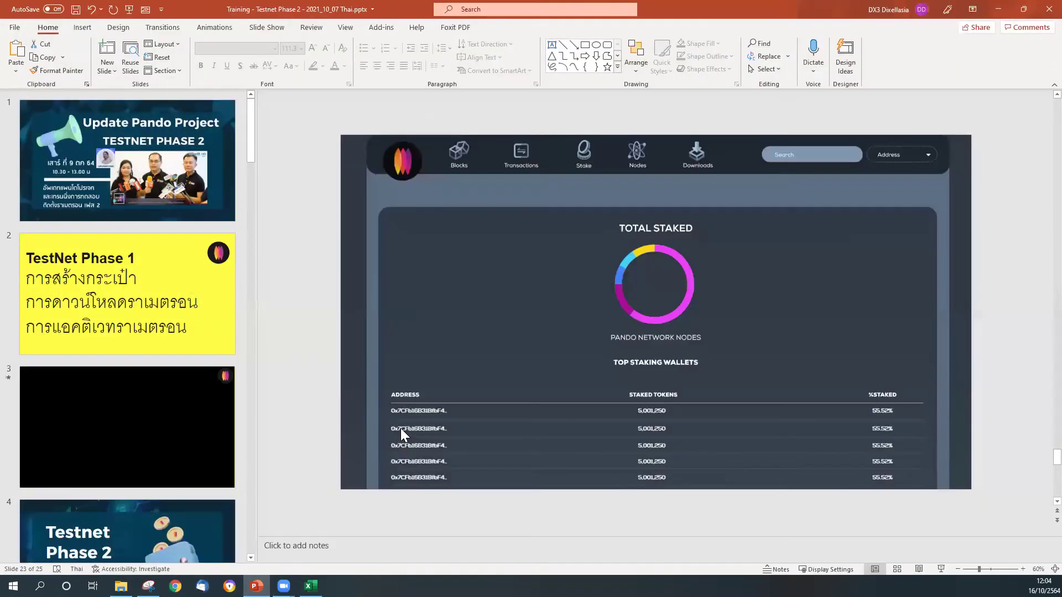
# Step: Display slide 5 with the Testnet Kit Phase 2 links, then minimize PowerPoint
pyautogui.scroll(-5, 227, 317)
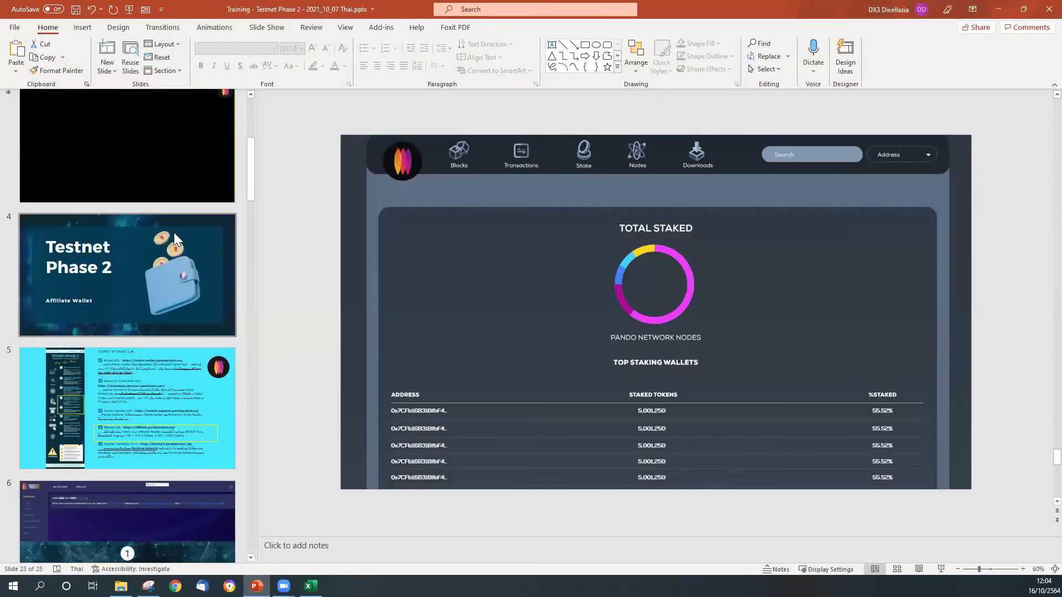
pyautogui.scroll(5, 174, 232)
pyautogui.click(171, 285)
pyautogui.scroll(-6, 177, 286)
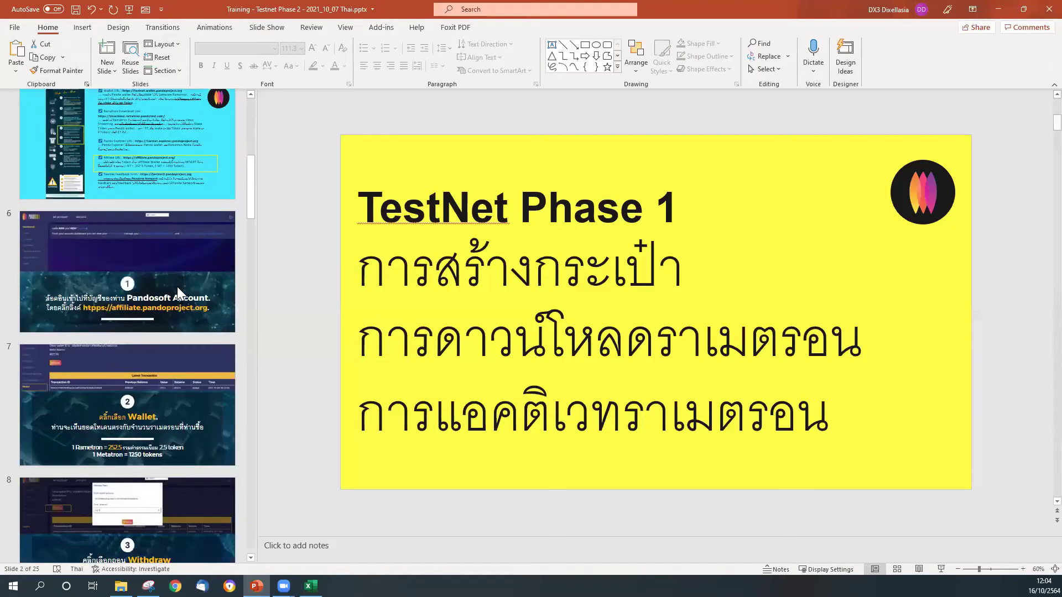
pyautogui.scroll(2, 172, 318)
pyautogui.click(171, 318)
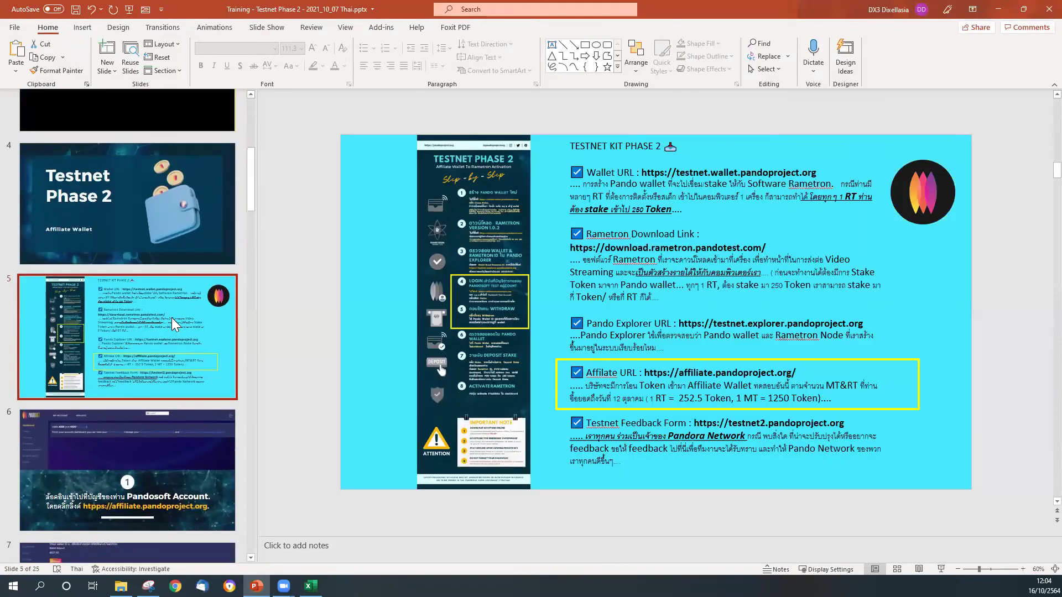
pyautogui.click(901, 523)
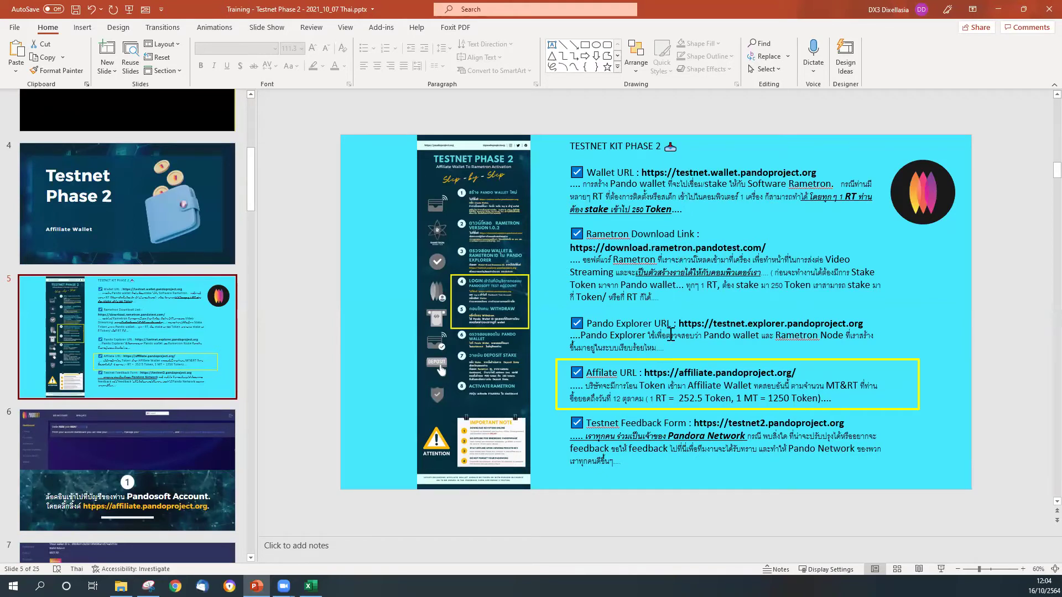
pyautogui.click(1000, 11)
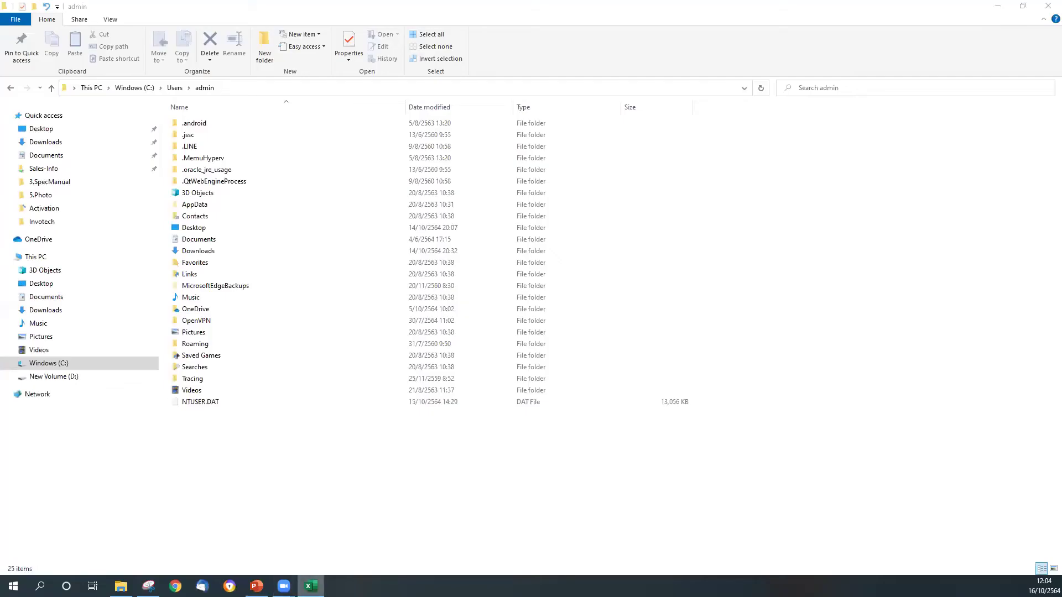
# Step: Bring the 0.PandoWallet Excel workbook to the front and maximize it
pyautogui.click(311, 586)
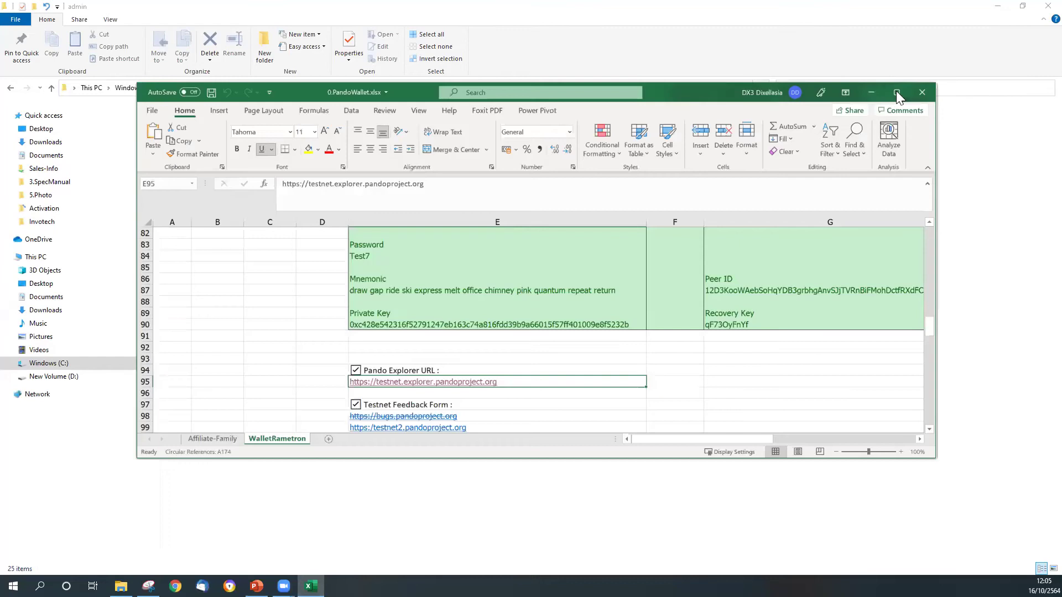
pyautogui.click(891, 73)
pyautogui.scroll(5, 600, 277)
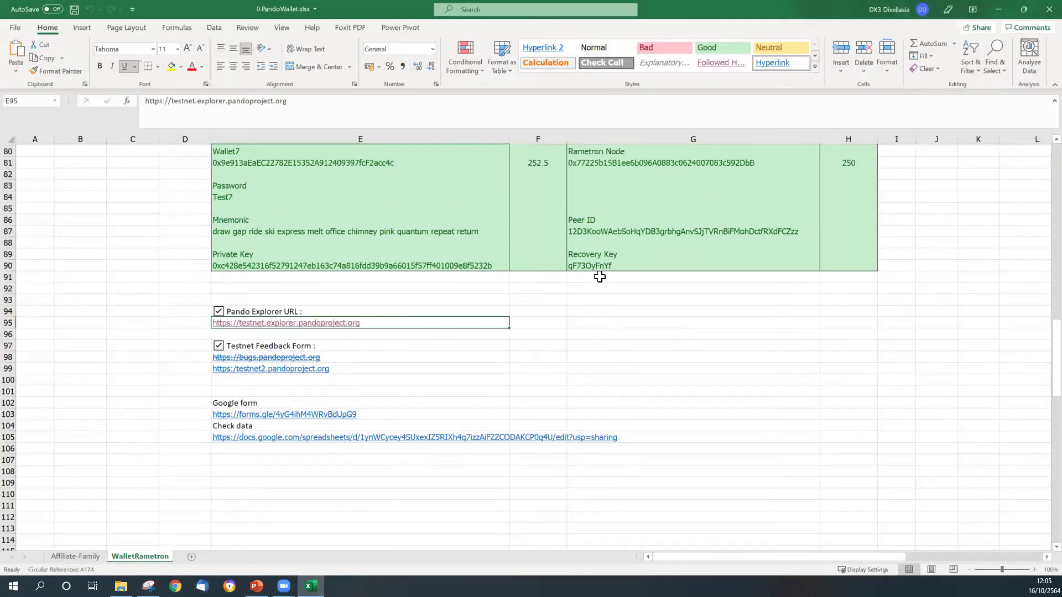
# Step: Review the Wallet URL cells E4:E5, the Rametron download link, and Wallet6's cells E69 and E78
pyautogui.moveTo(340, 187); pyautogui.dragTo(344, 197)
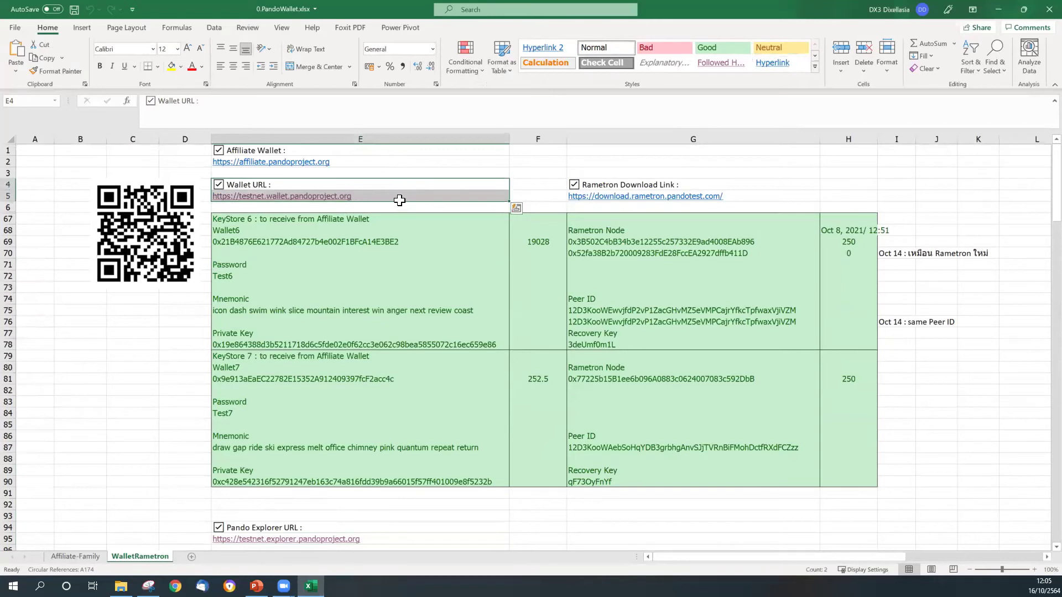
pyautogui.scroll(-1, 415, 230)
pyautogui.scroll(1, 354, 188)
pyautogui.moveTo(371, 185); pyautogui.dragTo(372, 202)
pyautogui.moveTo(735, 188); pyautogui.dragTo(735, 195)
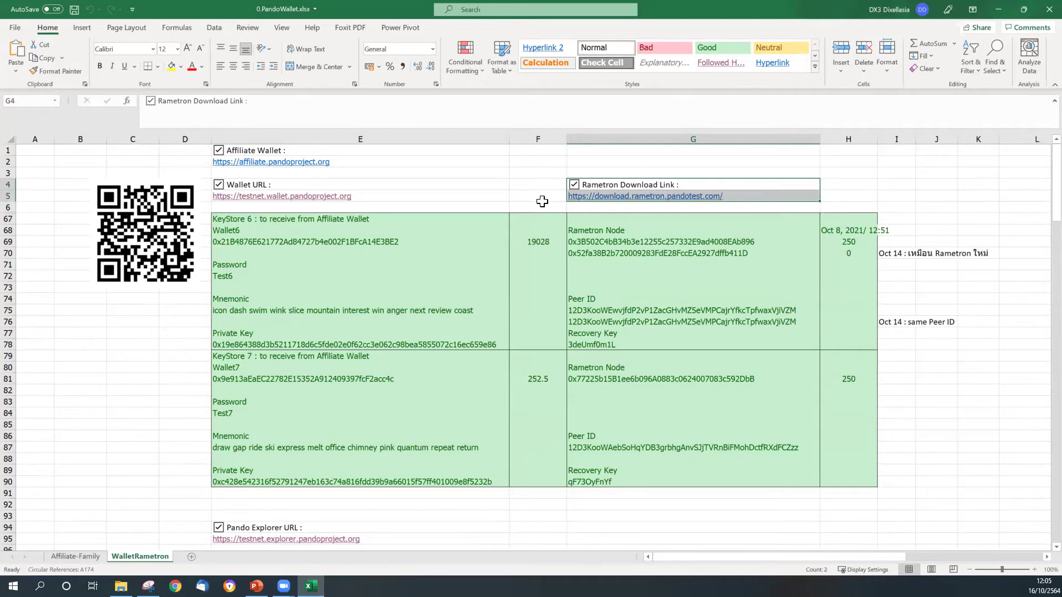
pyautogui.click(370, 244)
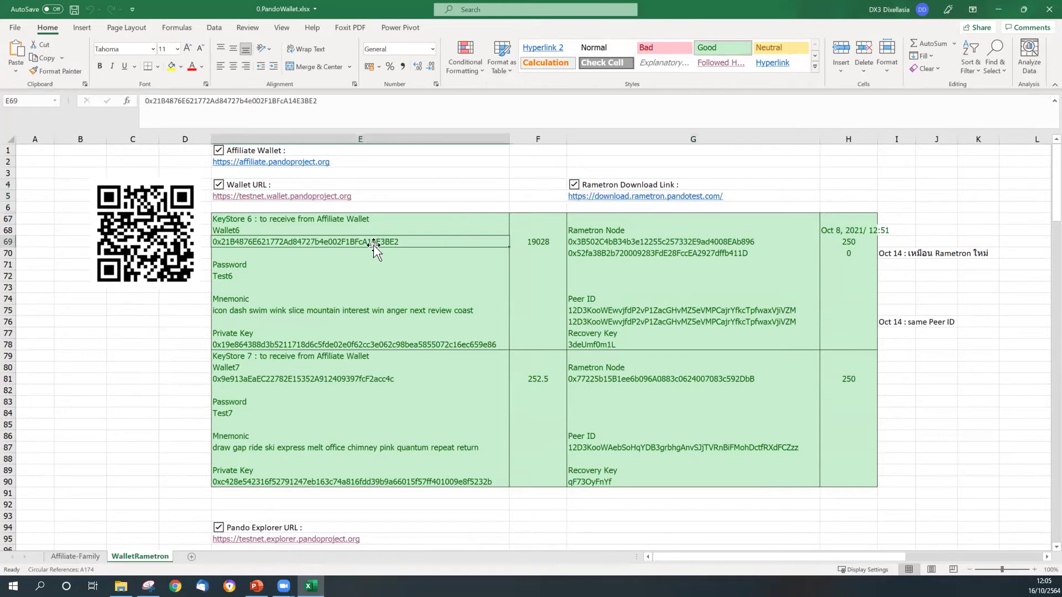
pyautogui.click(365, 311)
pyautogui.click(364, 344)
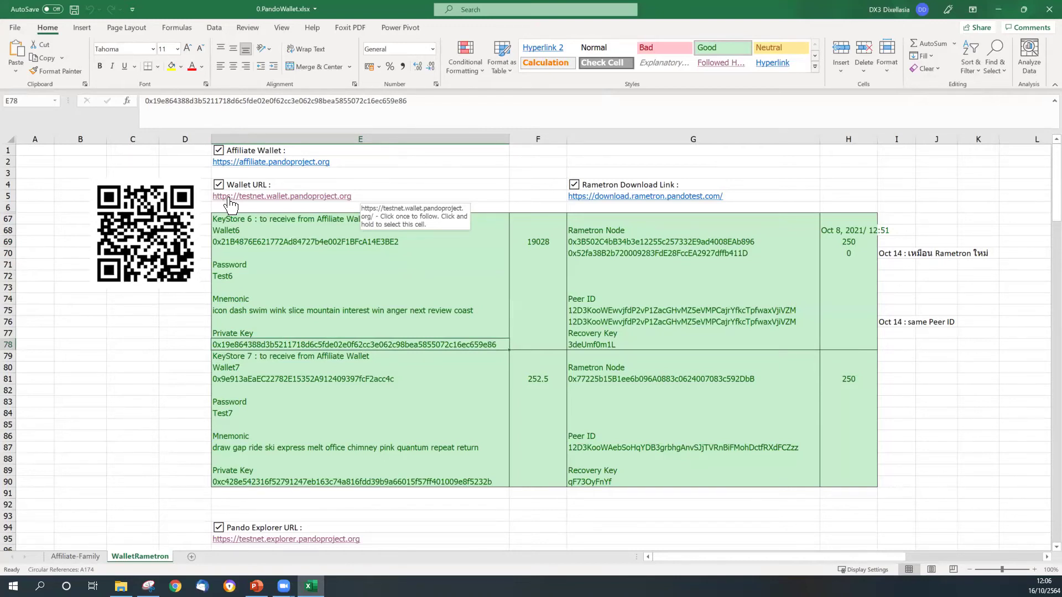
pyautogui.click(231, 204)
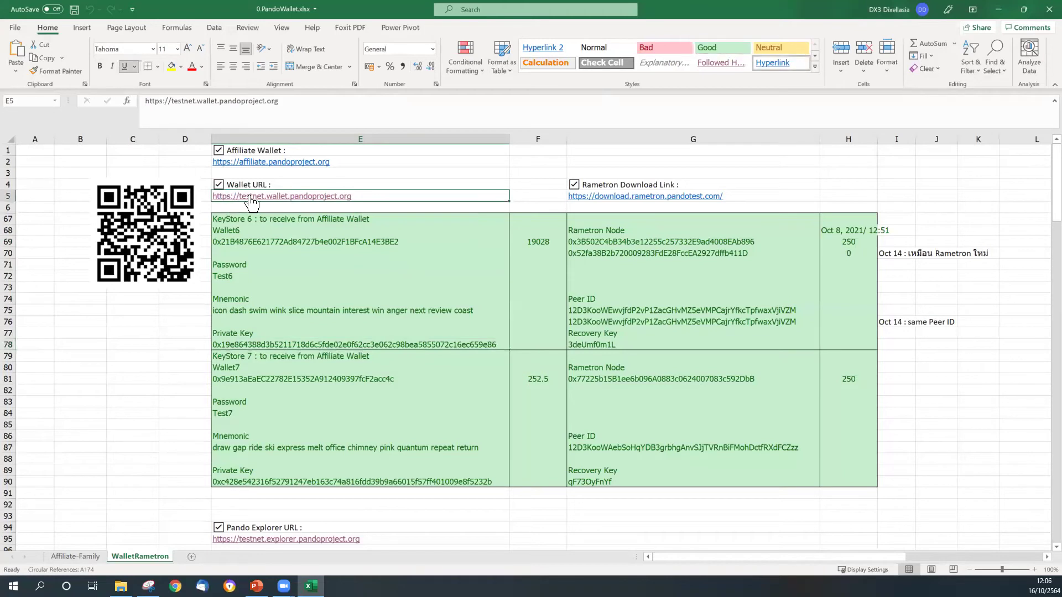
# Step: Open the testnet wallet site from the Wallet URL in E5 and go to Create Wallet
pyautogui.click(251, 197)
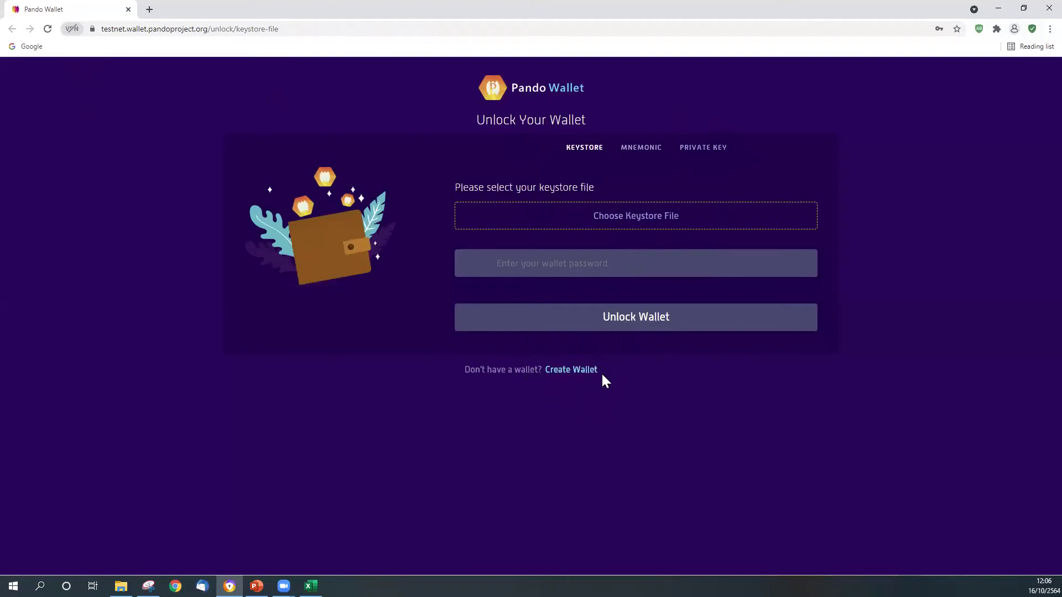
pyautogui.click(572, 371)
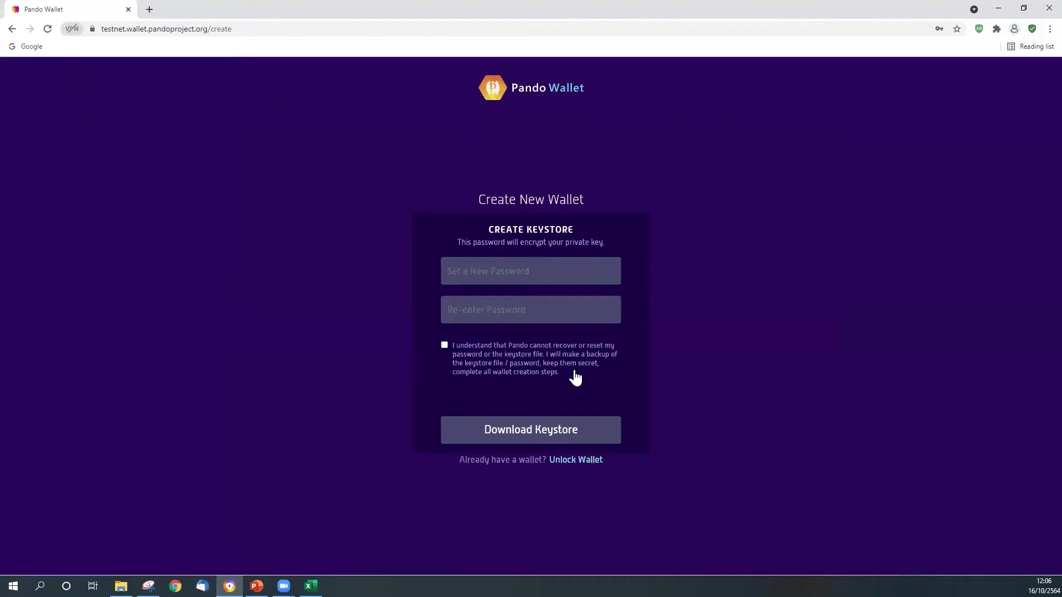
# Step: Enter and confirm the keystore password, accept the backup warning, and download the keystore
pyautogui.click(528, 275)
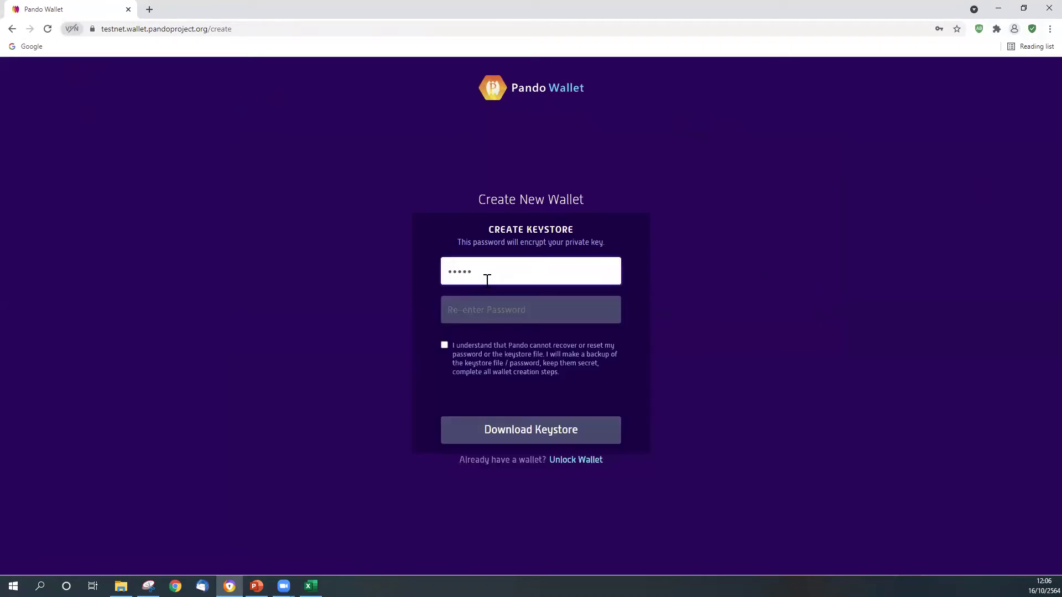
pyautogui.click(504, 310)
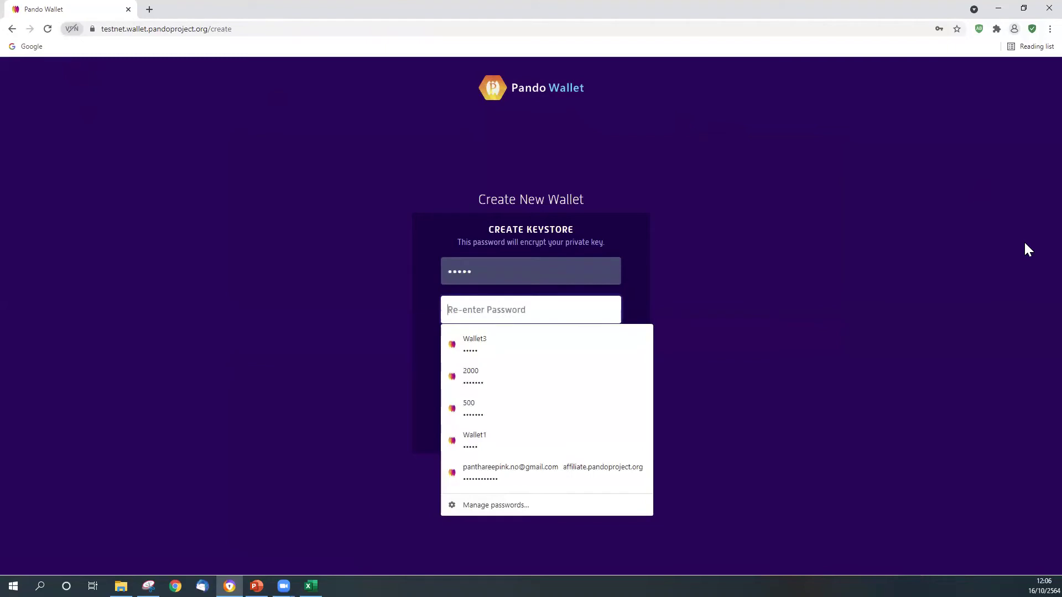
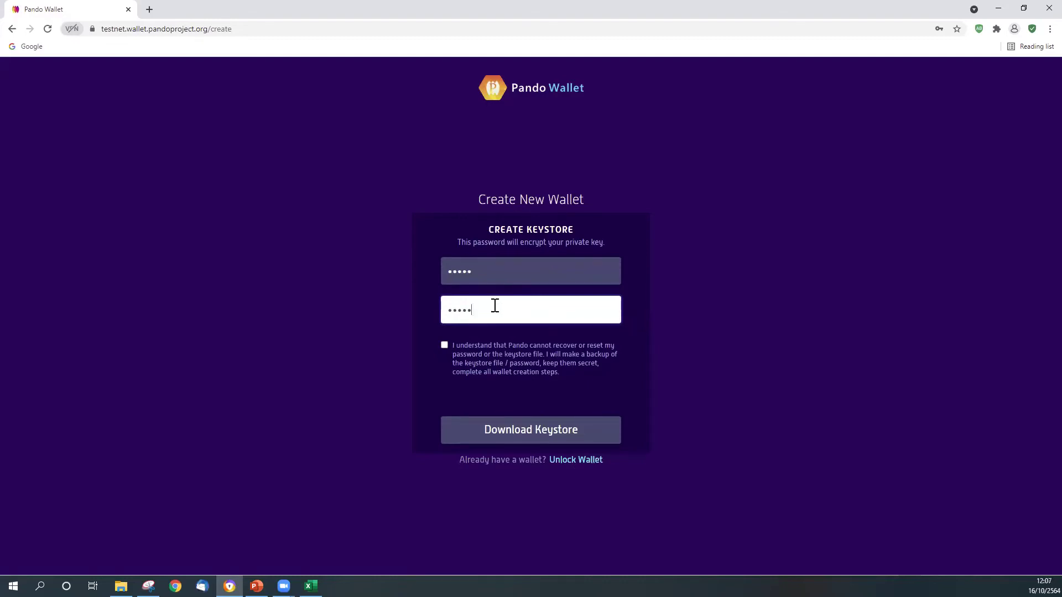
pyautogui.click(445, 345)
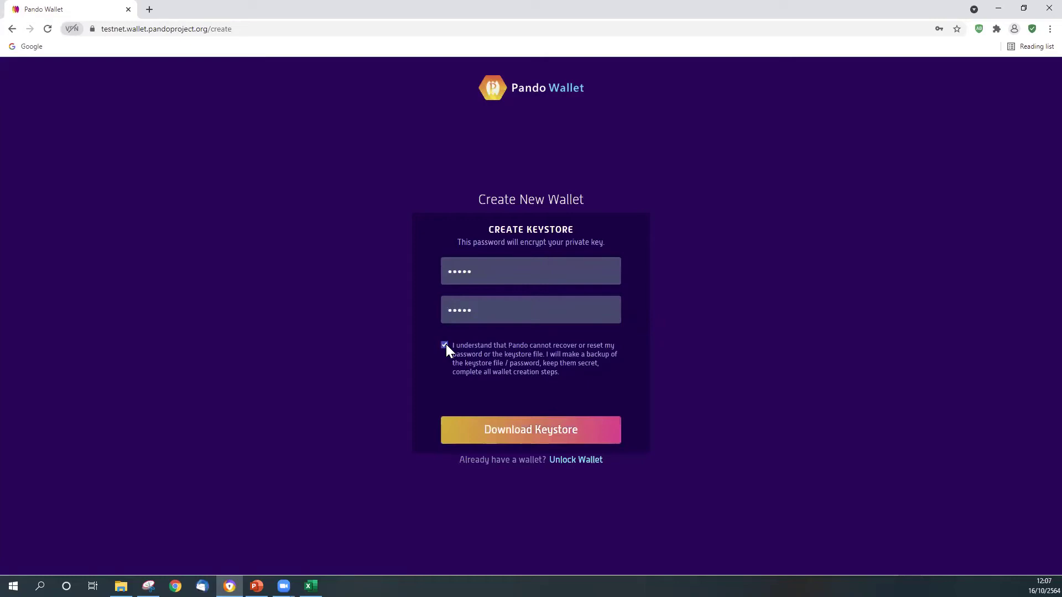
pyautogui.click(546, 434)
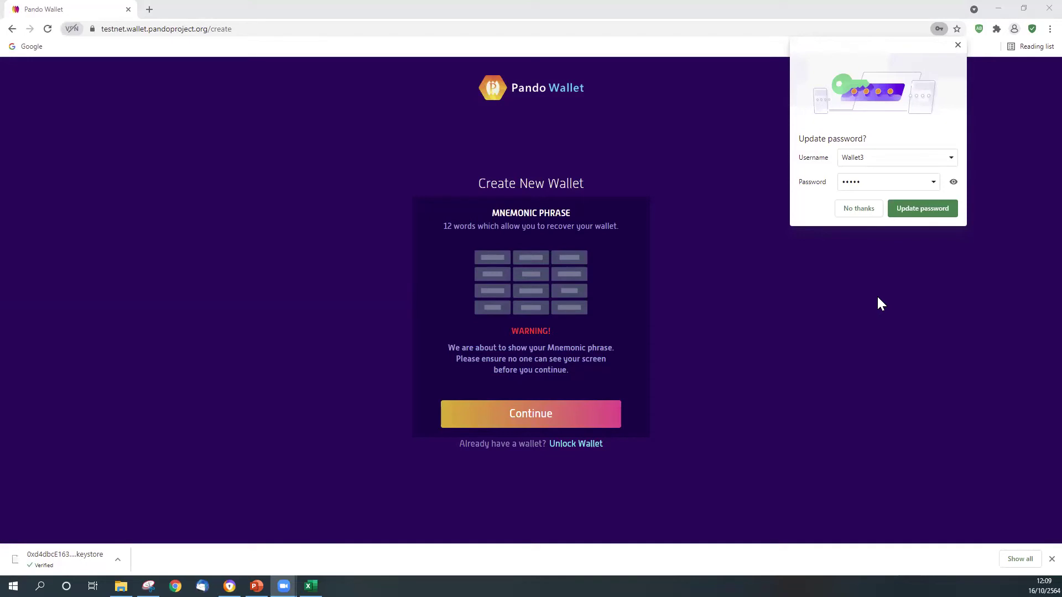
# Step: Reveal and select the 12-word mnemonic phrase, then switch to the Excel workbook
pyautogui.click(533, 420)
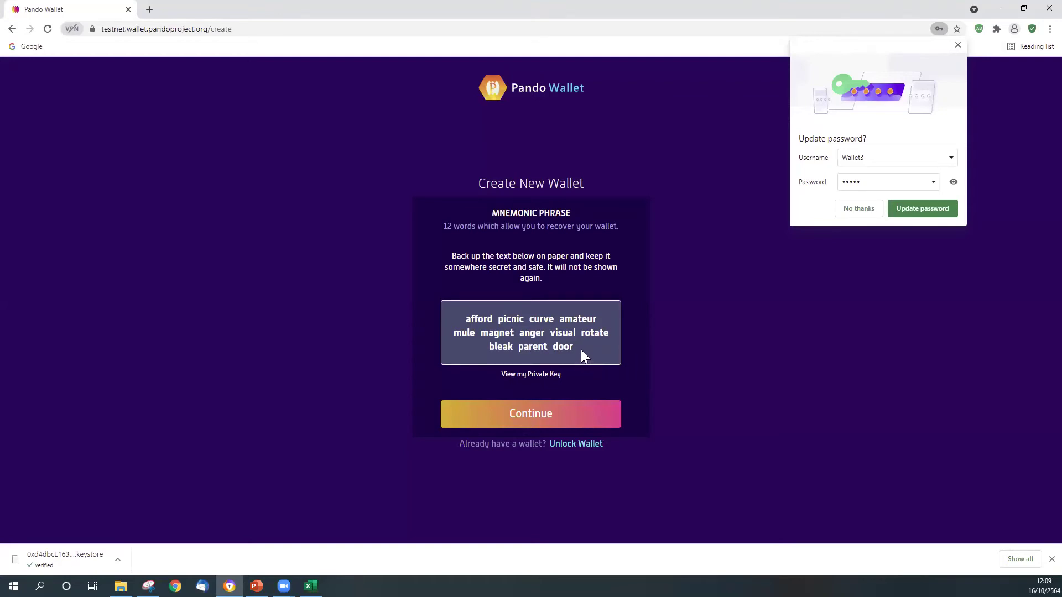
pyautogui.moveTo(583, 350); pyautogui.dragTo(455, 322)
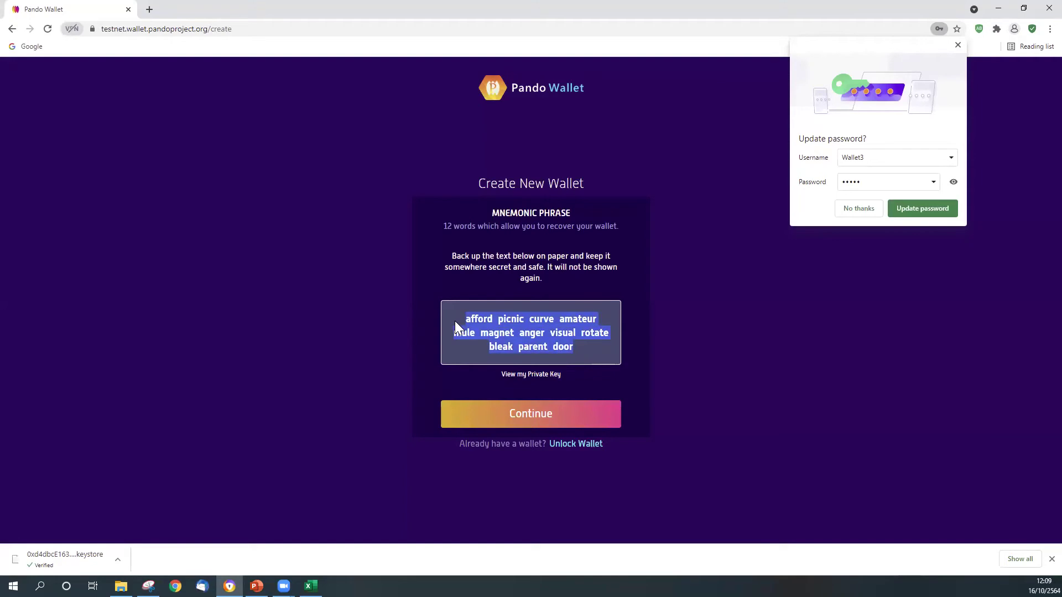
pyautogui.hotkey('alt', 'Tab')
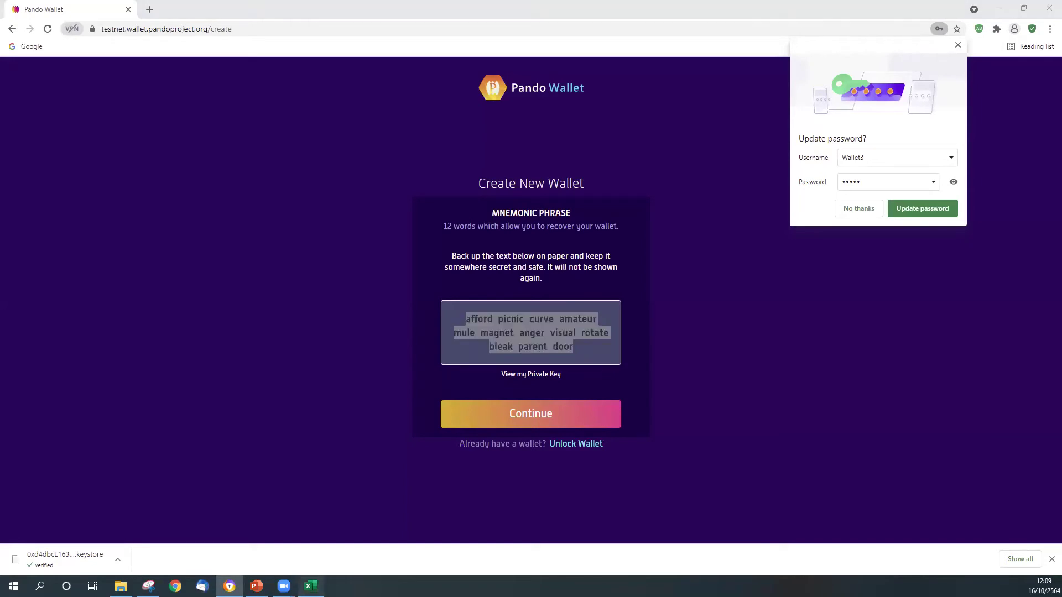
pyautogui.scroll(-2, 434, 461)
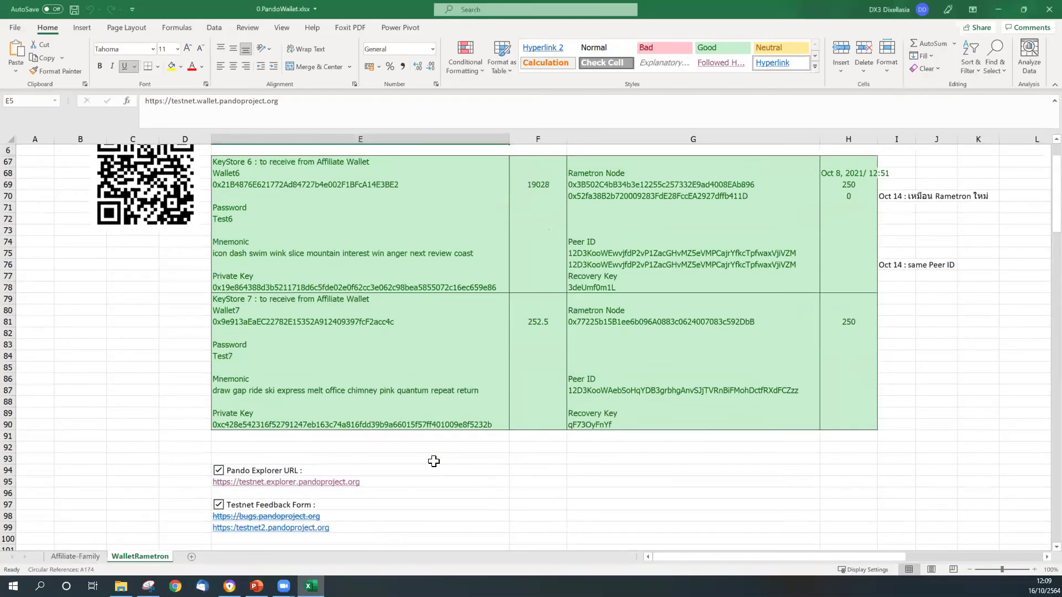
# Step: Insert fourteen blank rows below the Wallet7 record
pyautogui.click(465, 483)
pyautogui.scroll(-3, 465, 482)
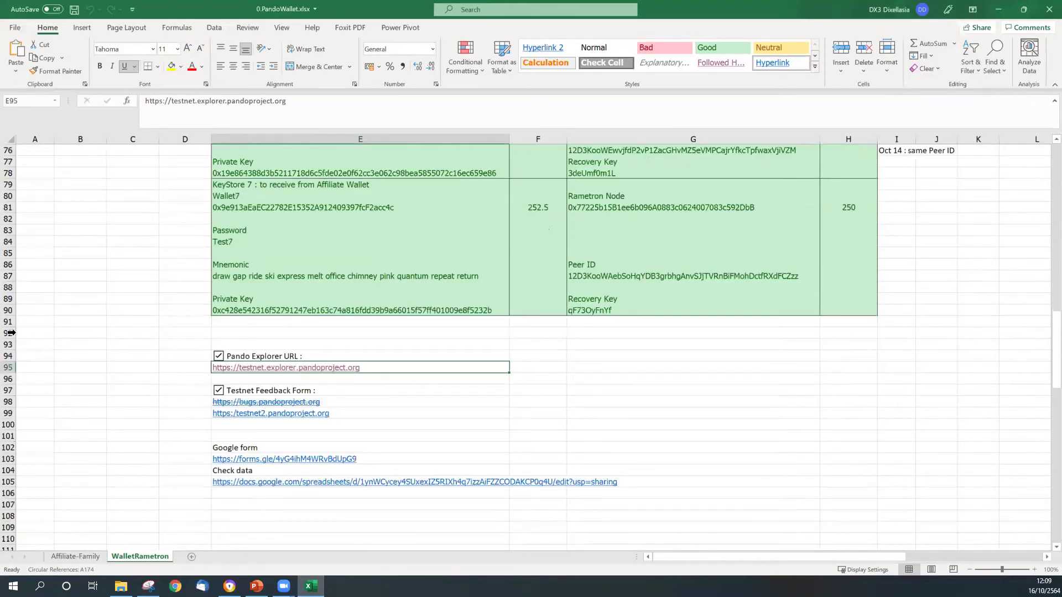
pyautogui.moveTo(9, 333); pyautogui.dragTo(13, 485)
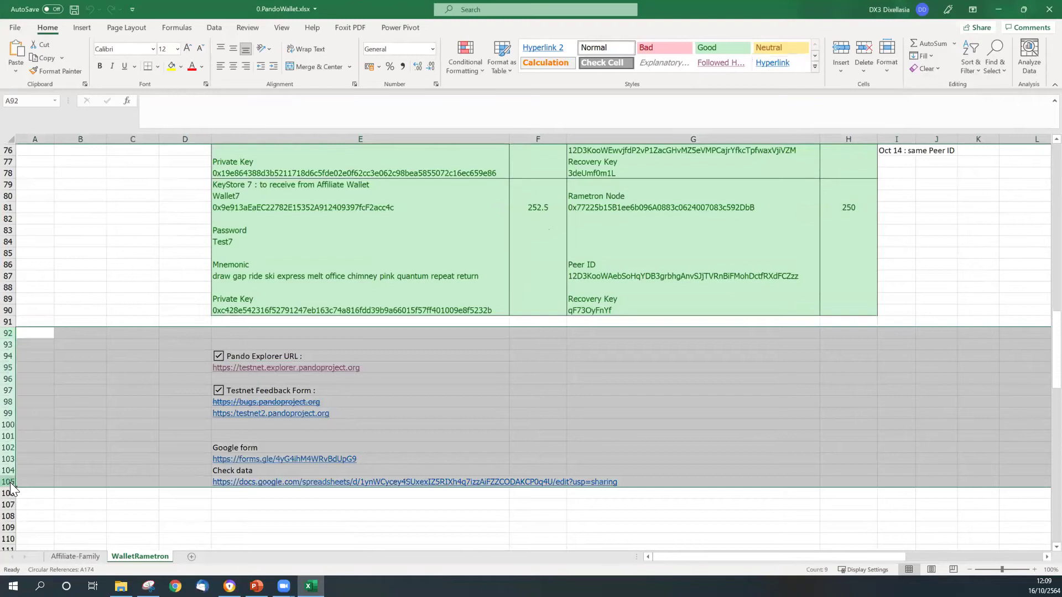
pyautogui.rightClick(14, 485)
pyautogui.click(277, 196)
# Step: Copy the Wallet7 block E79:H90 and paste it at E91
pyautogui.moveTo(221, 185); pyautogui.dragTo(845, 310)
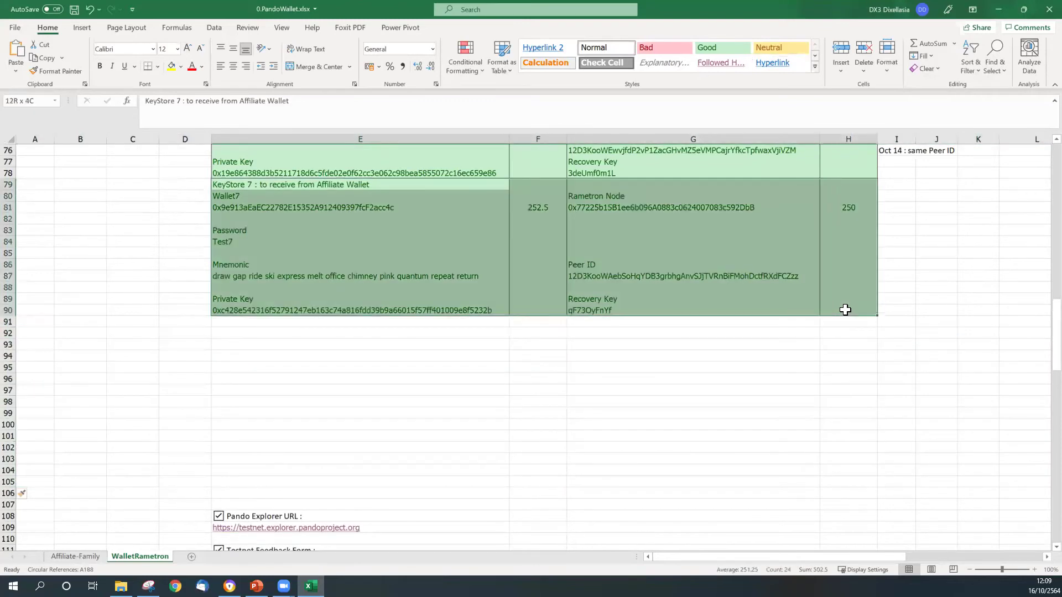
pyautogui.hotkey('ctrl', 'c')
pyautogui.click(330, 322)
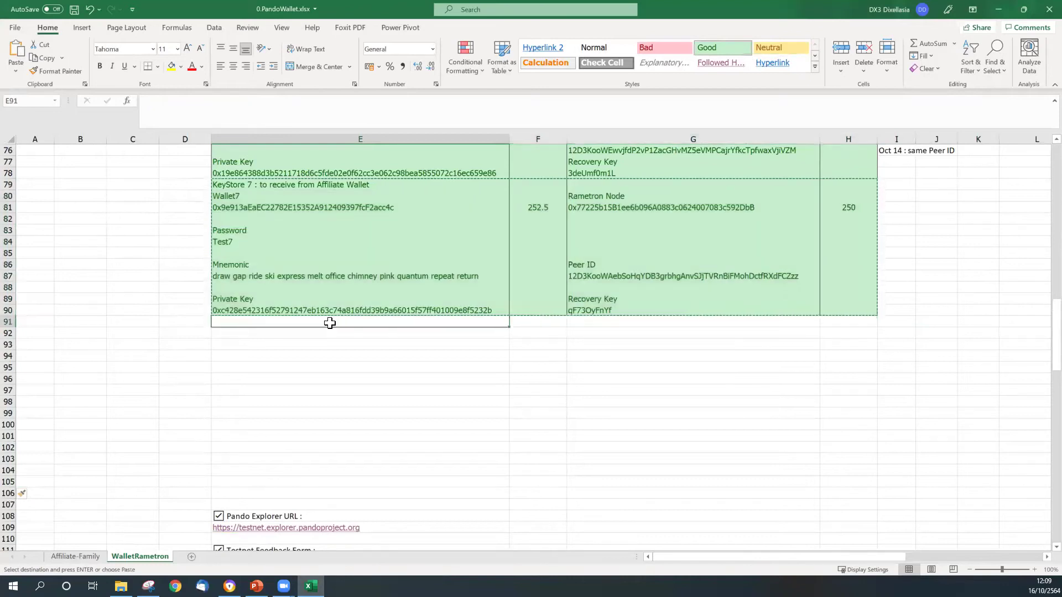
pyautogui.press('Return')
pyautogui.click(323, 346)
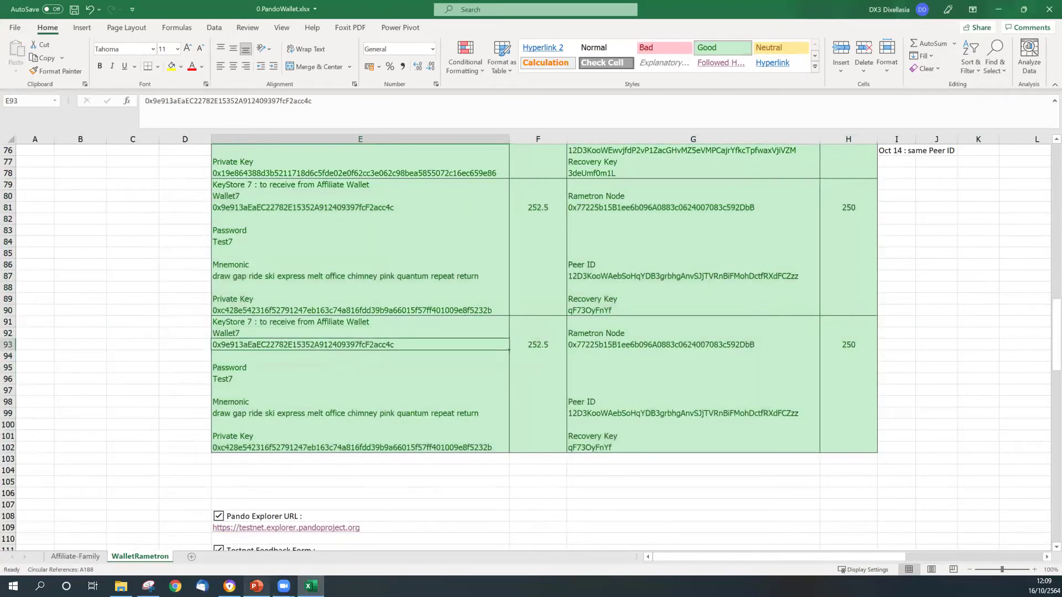
# Step: Select the new wallet's mnemonic phrase on the Pando Wallet page
pyautogui.click(229, 586)
pyautogui.moveTo(565, 355); pyautogui.dragTo(474, 321)
pyautogui.click(585, 346)
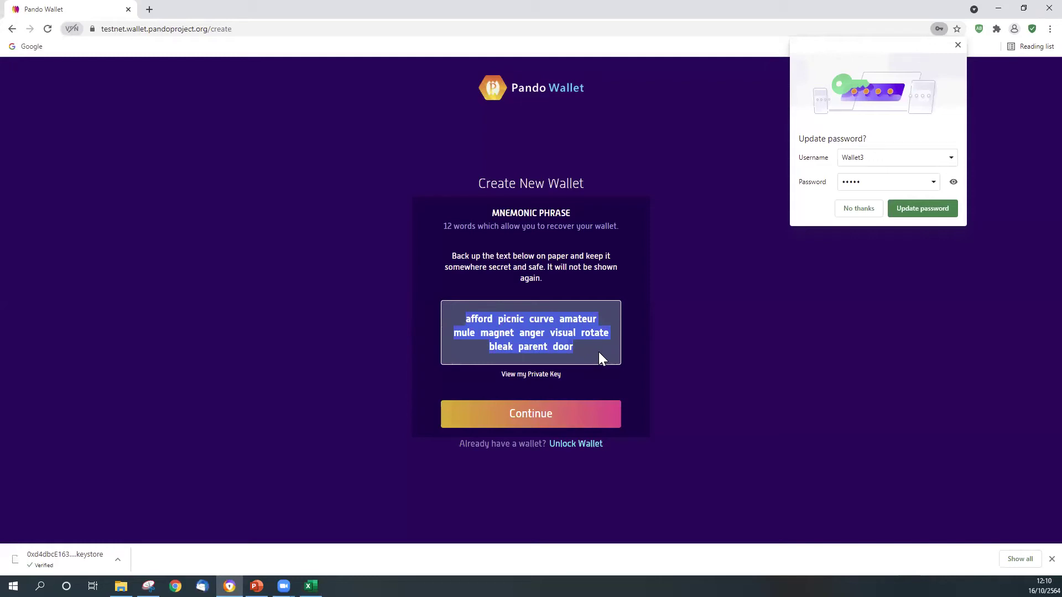
# Step: Paste the new mnemonic phrase into cell E99 of the copied record
pyautogui.hotkey('alt', 'Tab')
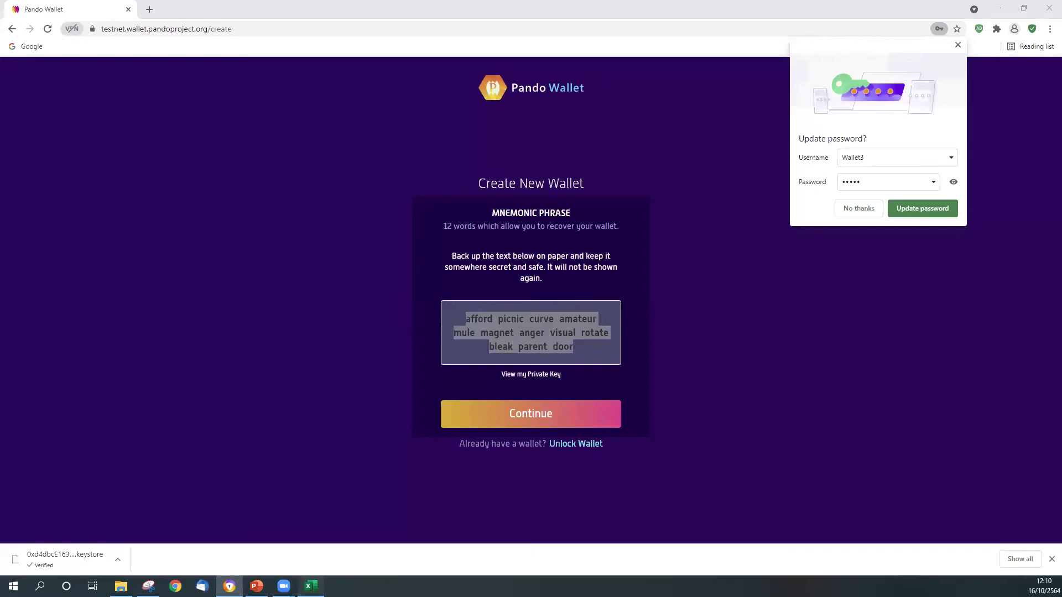
pyautogui.click(336, 415)
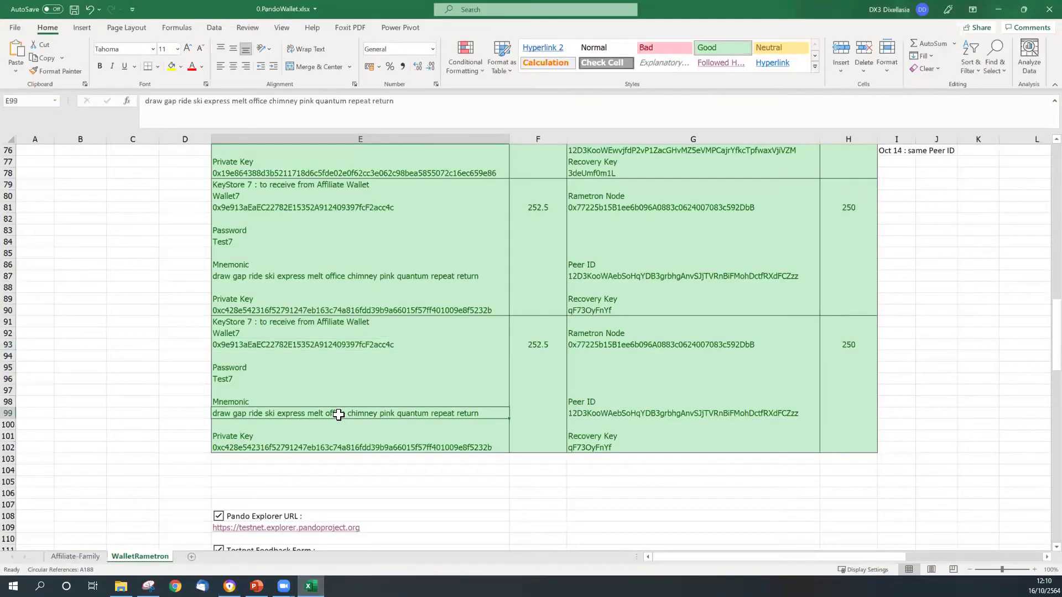
pyautogui.rightClick(338, 415)
pyautogui.click(383, 140)
# Step: Clear the old private key in E102 and address in E93, and update the password cell
pyautogui.click(445, 448)
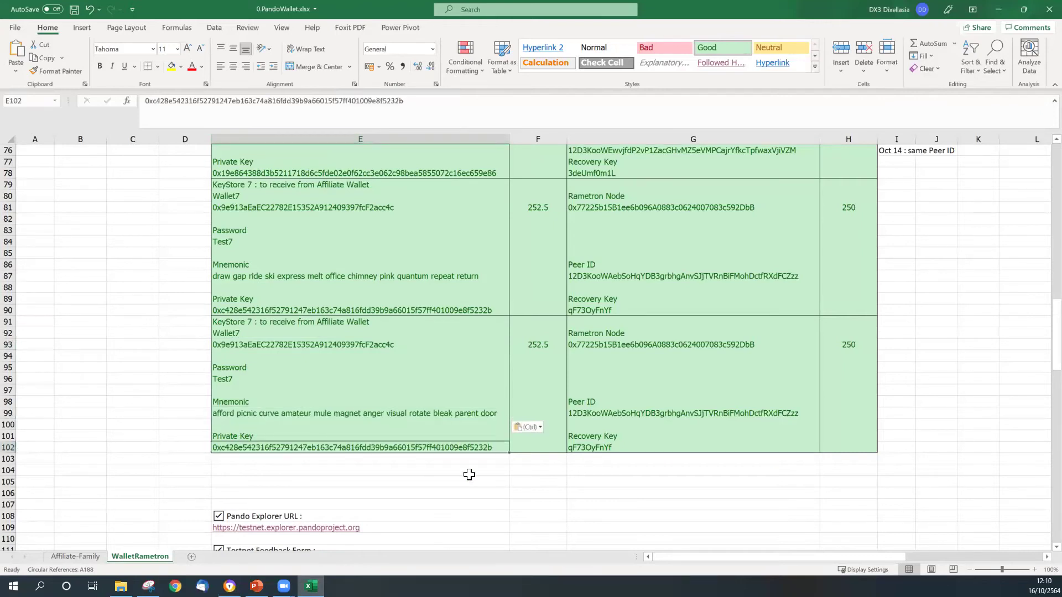
pyautogui.press('Delete')
pyautogui.press('Up')
pyautogui.press('Up')
pyautogui.press('Up')
pyautogui.press('Up')
pyautogui.press('Up')
pyautogui.press('Up')
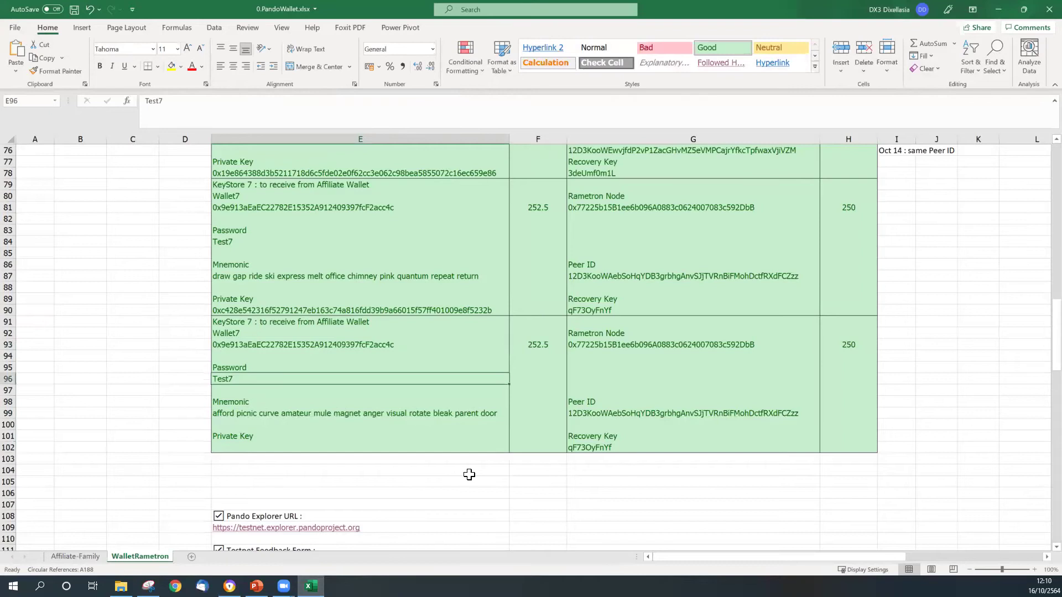
pyautogui.press('F2')
pyautogui.press('BackSpace')
pyautogui.write('8')
pyautogui.press('Up')
pyautogui.press('Up')
pyautogui.press('Up')
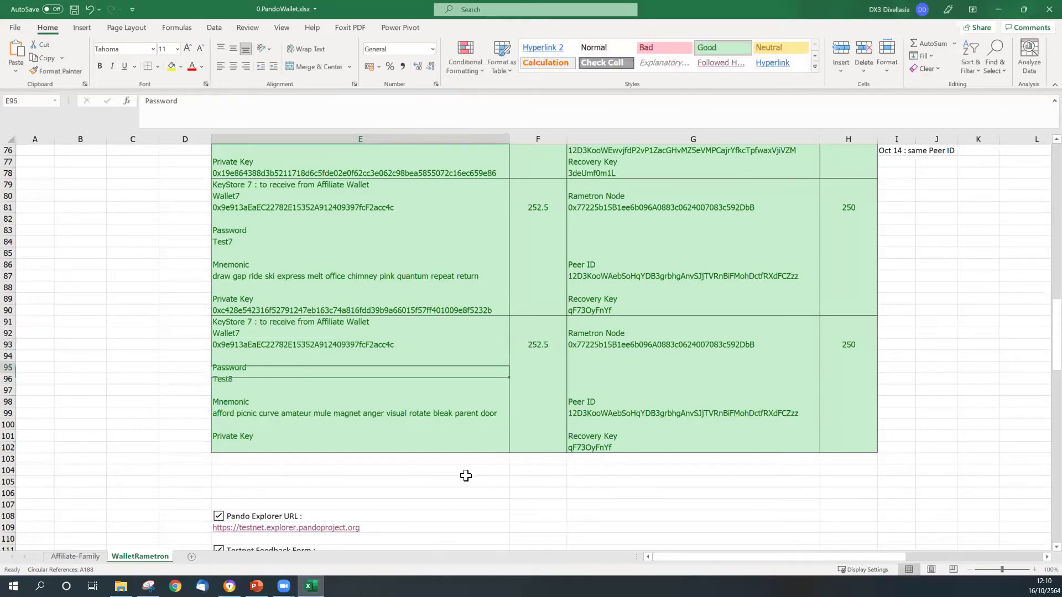
pyautogui.press('Delete')
pyautogui.press('Down')
pyautogui.press('Up')
pyautogui.press('Up')
pyautogui.press('Up')
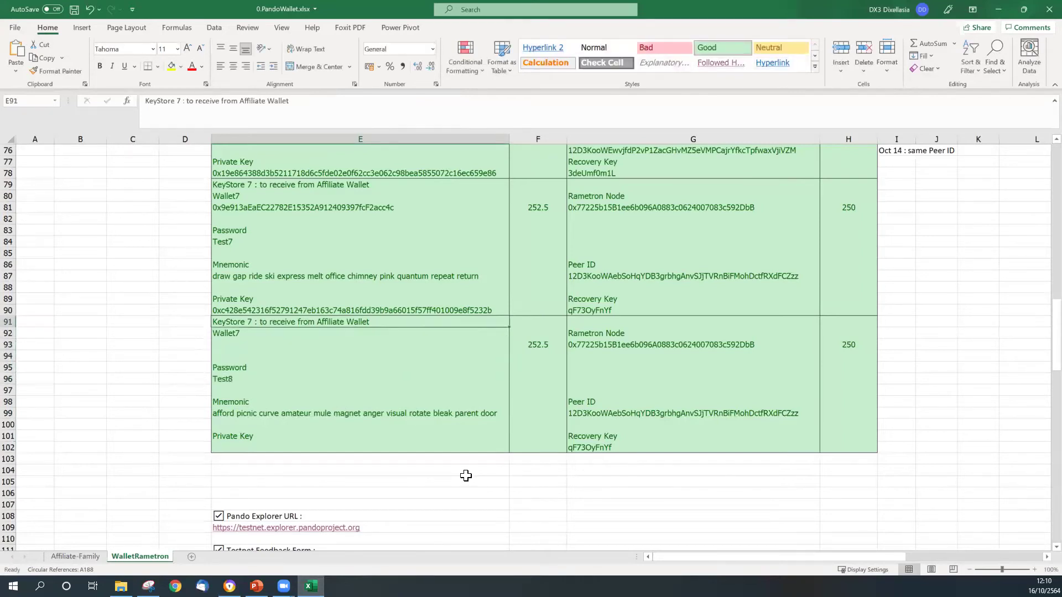
# Step: Rename the record's labels from Wallet7 to Wallet8 and KeyStore 7 to KeyStore 8
pyautogui.press('Down')
pyautogui.press('F2')
pyautogui.press('BackSpace')
pyautogui.write('8')
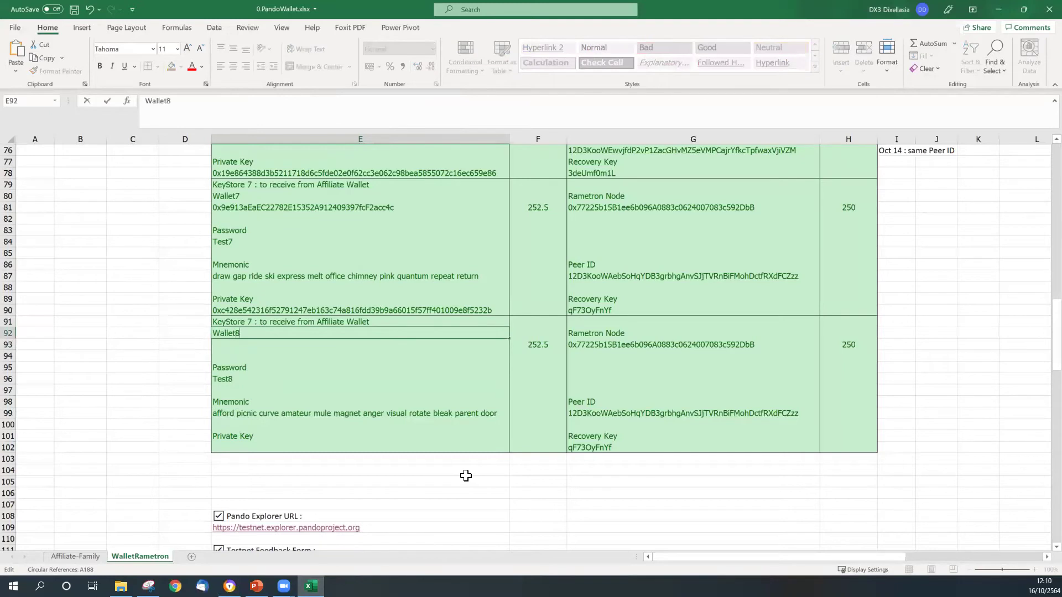
pyautogui.press('Return')
pyautogui.press('Up')
pyautogui.press('Up')
pyautogui.press('Up')
pyautogui.press('Down')
pyautogui.press('F2')
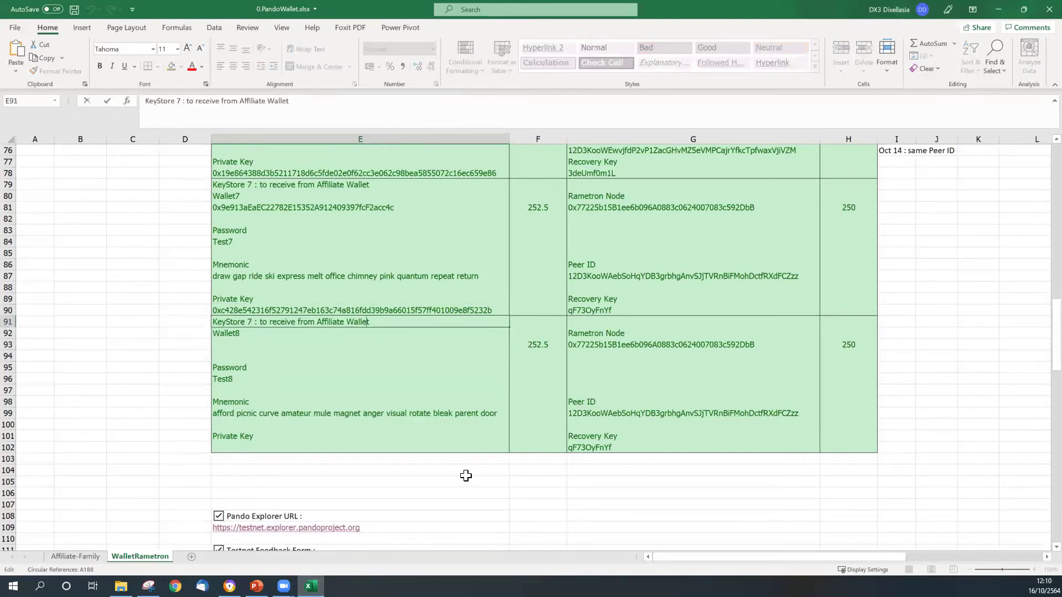
pyautogui.press('BackSpace')
pyautogui.write('8')
pyautogui.press('Return')
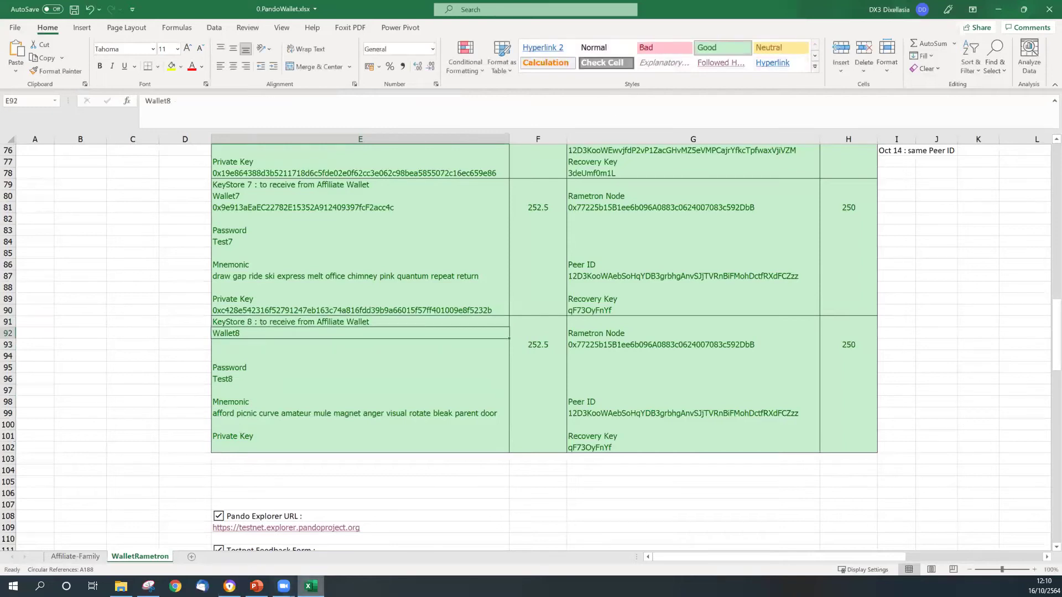
pyautogui.hotkey('alt', 'Tab')
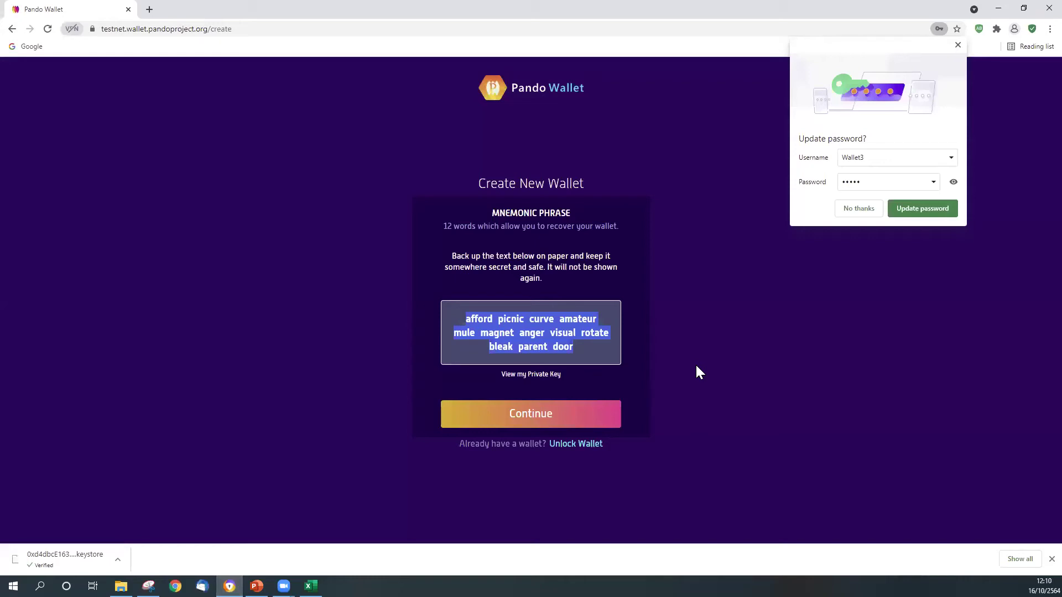
# Step: Copy the new wallet's private key into Excel cell E102, then close the key view
pyautogui.click(529, 375)
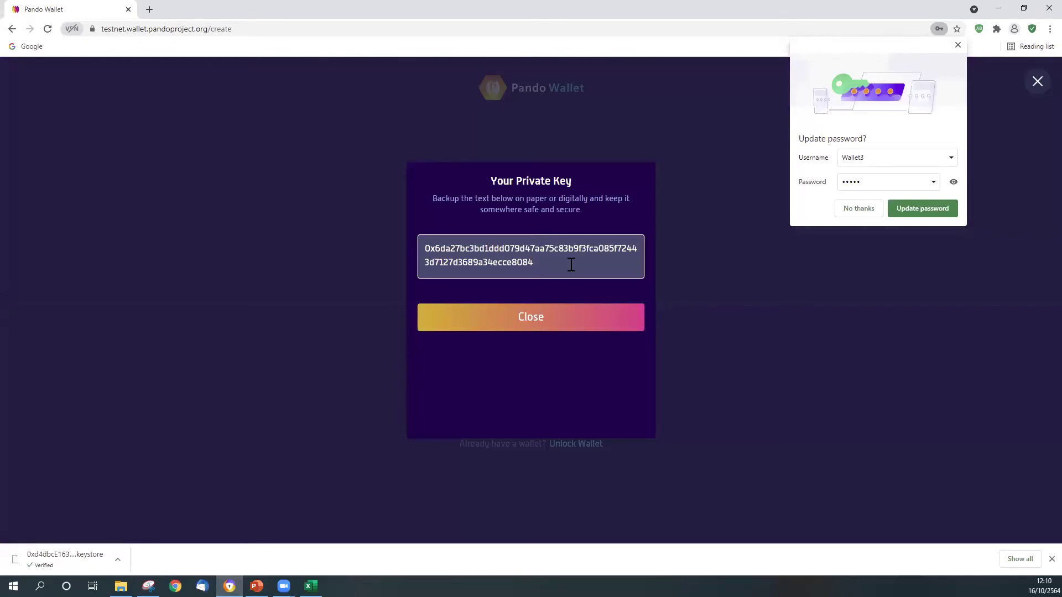
pyautogui.moveTo(572, 265); pyautogui.dragTo(418, 247)
pyautogui.hotkey('ctrl', 'c')
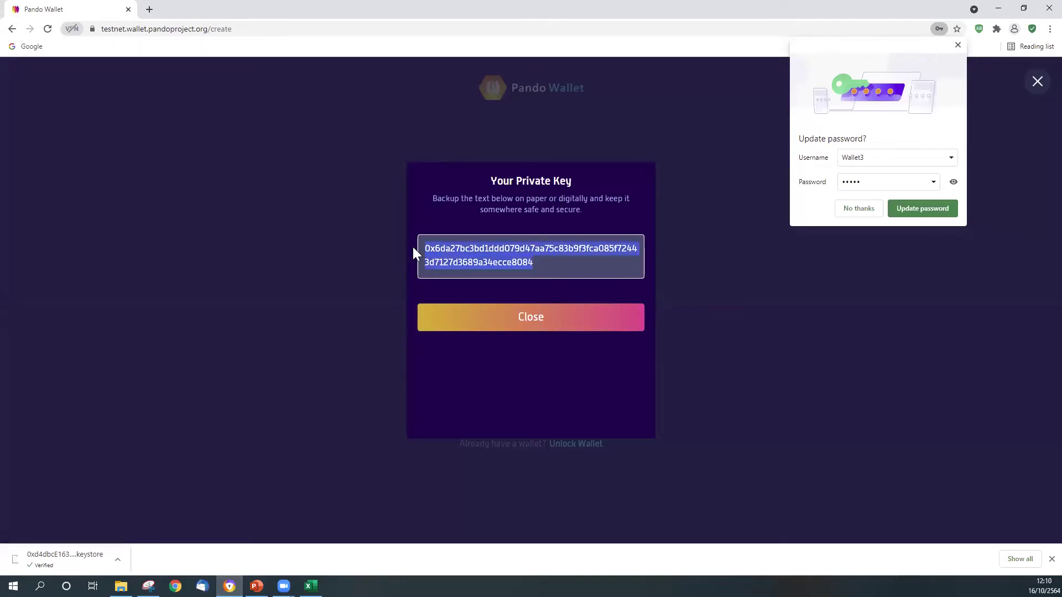
pyautogui.click(311, 586)
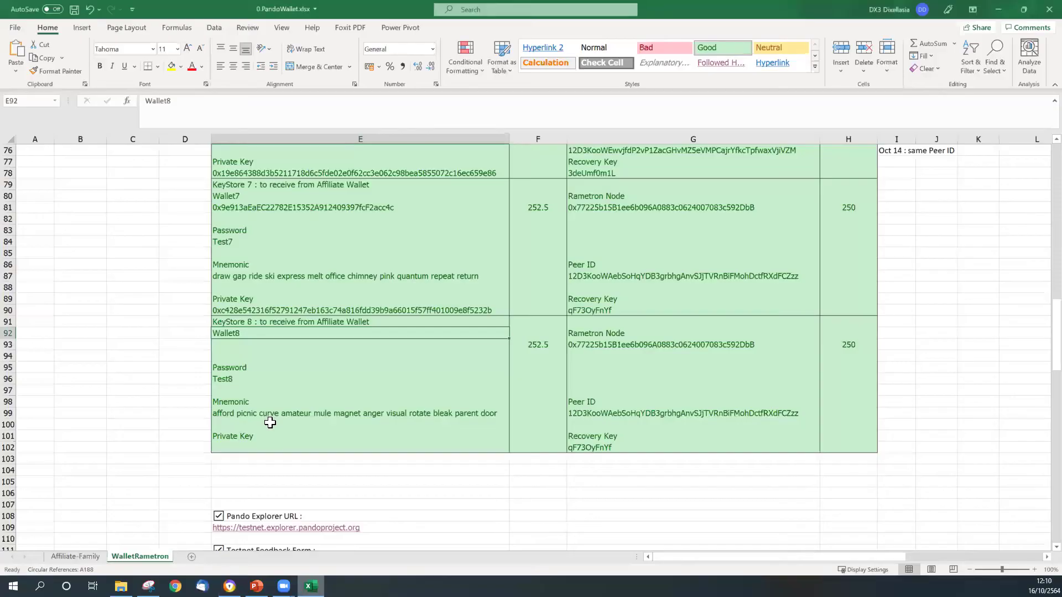
pyautogui.click(268, 446)
pyautogui.rightClick(270, 447)
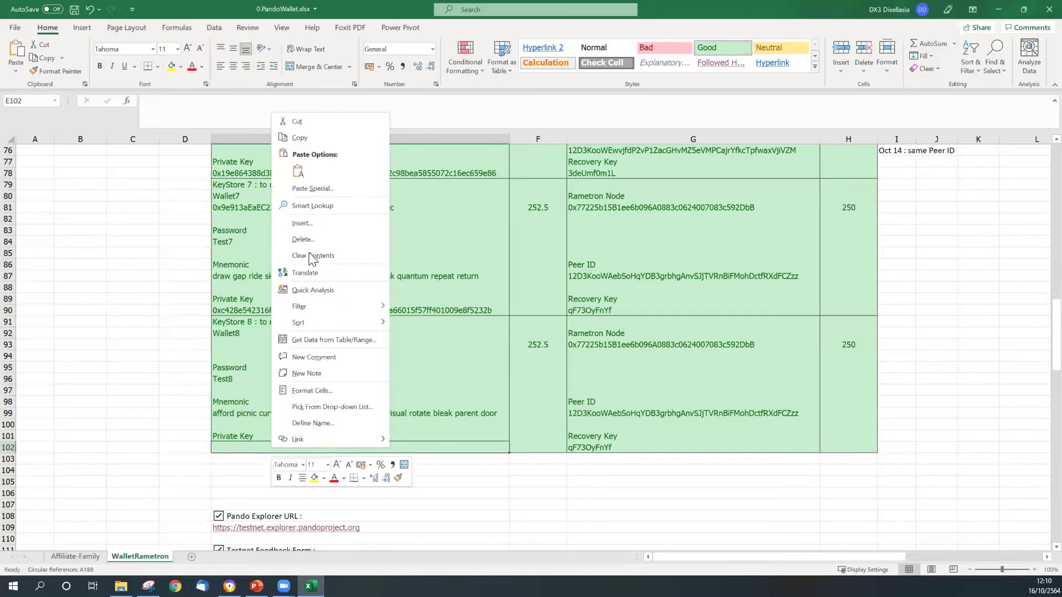
pyautogui.click(297, 172)
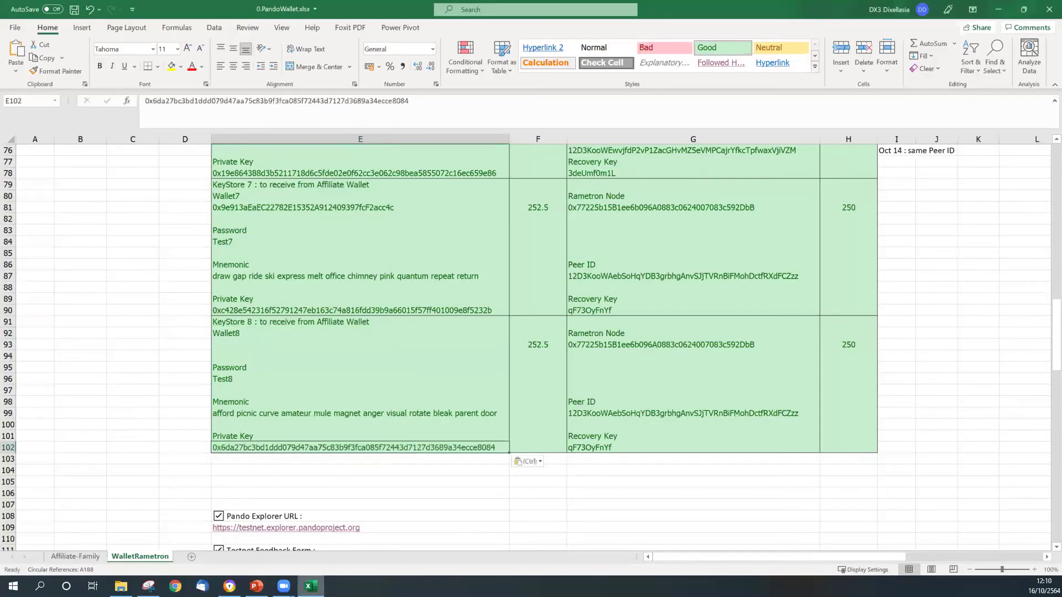
pyautogui.click(229, 586)
pyautogui.click(709, 325)
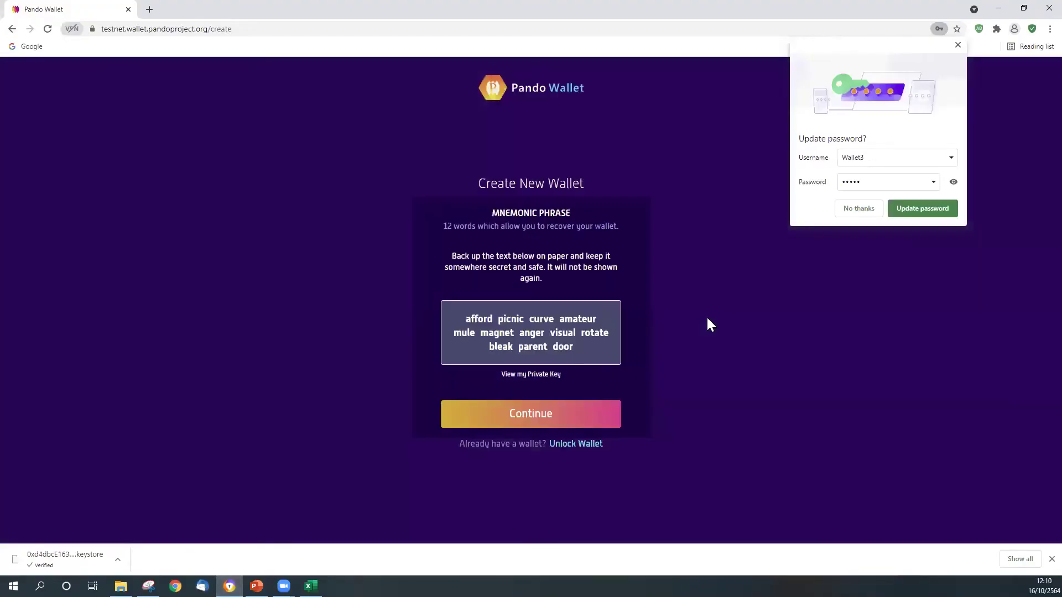
# Step: Confirm the mnemonic backup and proceed to the Unlock Wallet page
pyautogui.click(548, 420)
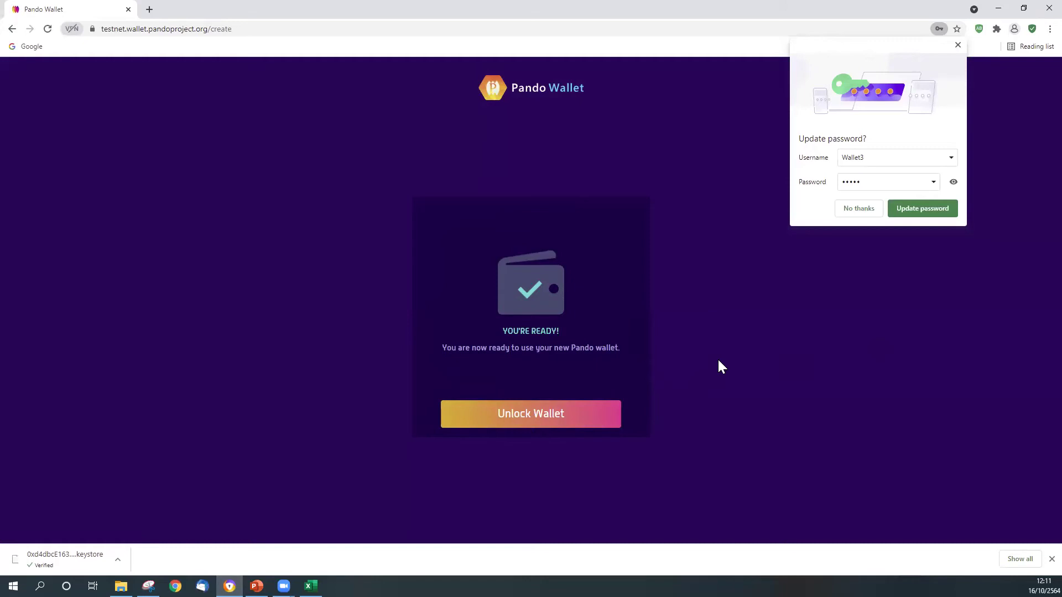
pyautogui.click(533, 414)
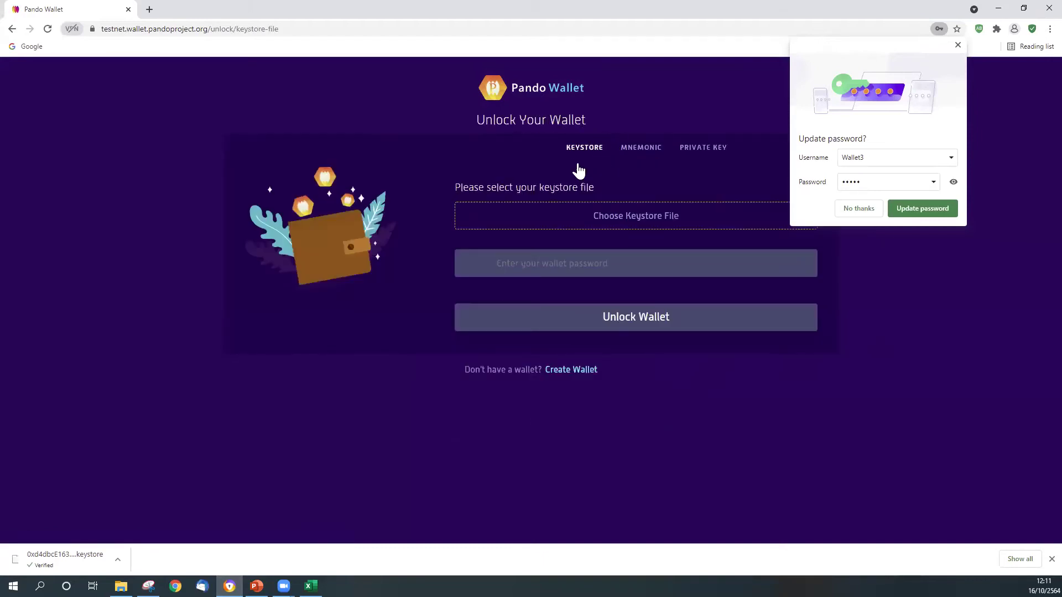
# Step: Dismiss Chrome's Update password? prompt
pyautogui.click(958, 47)
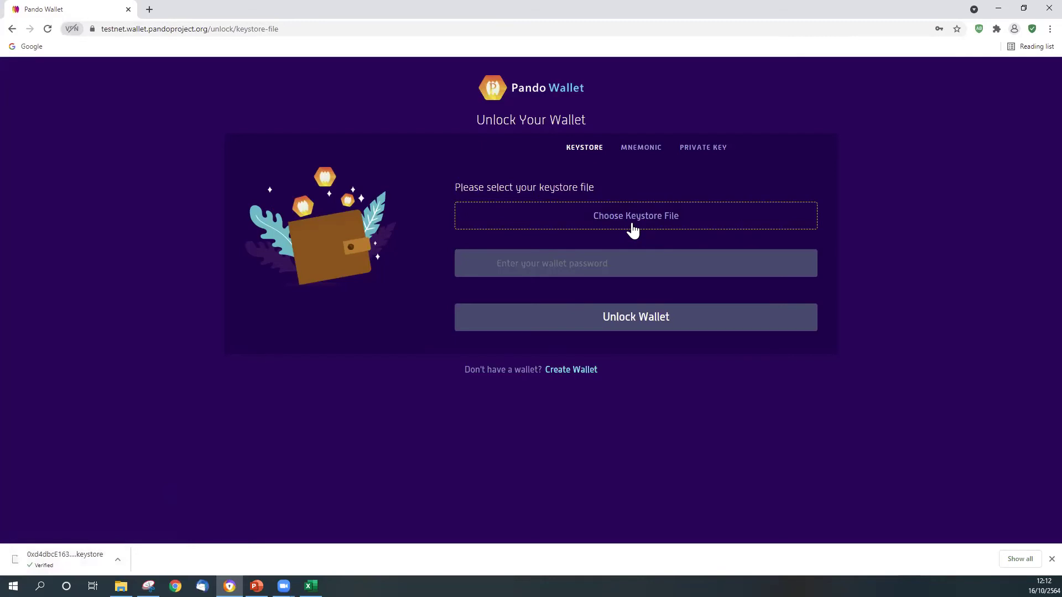
# Step: In the keystore file chooser, copy the new keystore file from Downloads
pyautogui.click(633, 225)
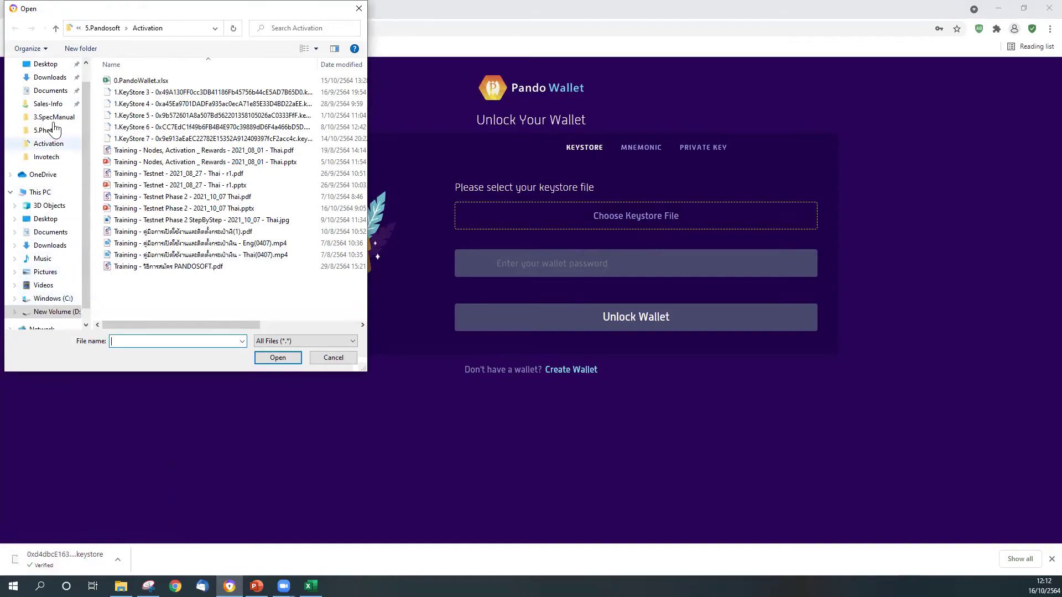
pyautogui.click(51, 253)
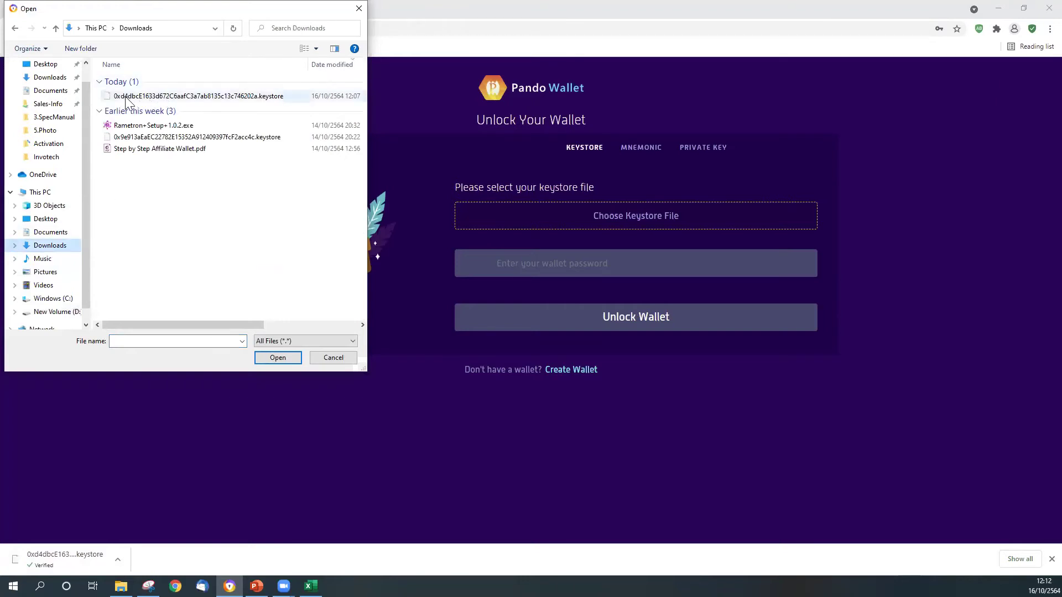
pyautogui.click(246, 103)
pyautogui.rightClick(243, 98)
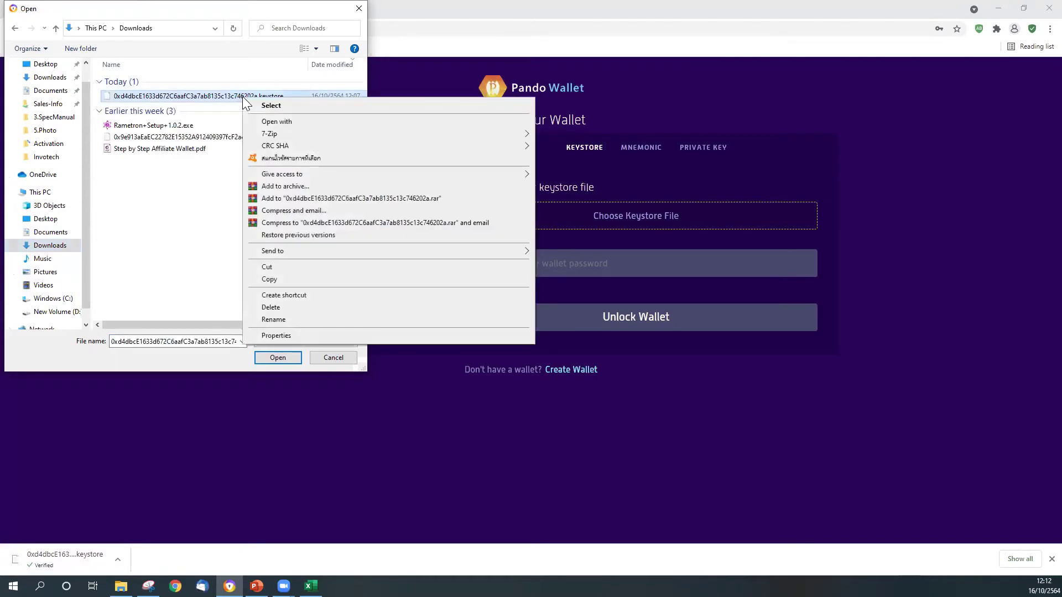
pyautogui.click(326, 281)
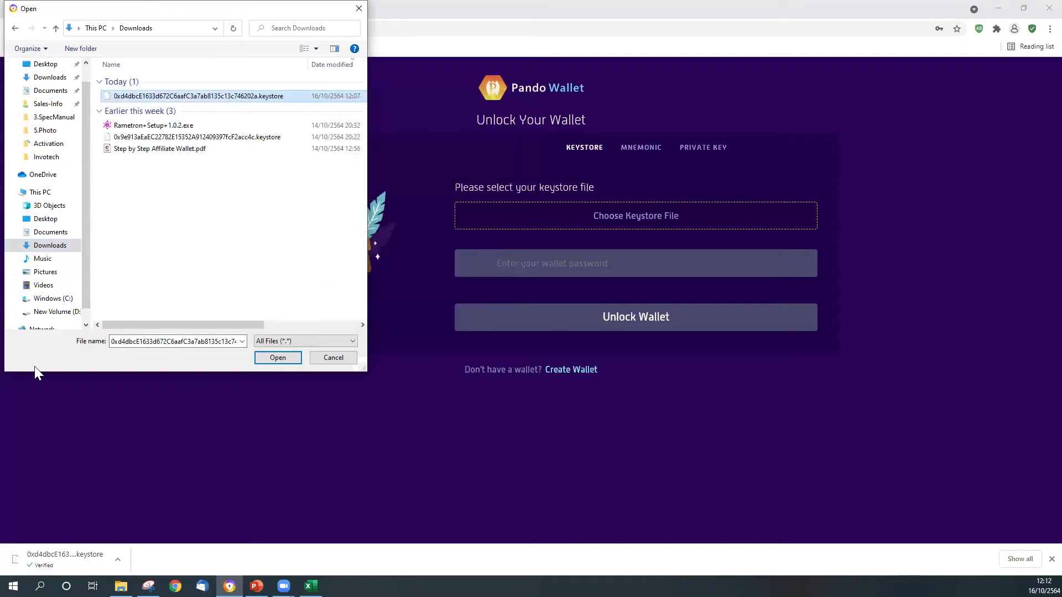
# Step: Paste the keystore into the Activation folder under 5.Pandosoft on the D: drive
pyautogui.click(55, 312)
pyautogui.click(145, 93)
pyautogui.press('Return')
pyautogui.scroll(-15, 169, 214)
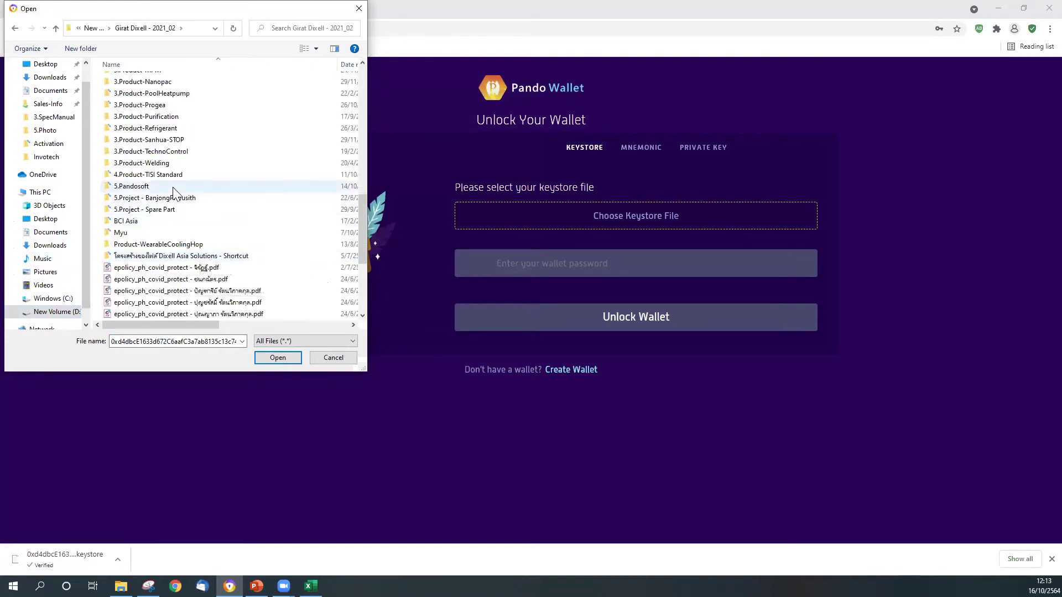
pyautogui.doubleClick(171, 186)
pyautogui.doubleClick(168, 66)
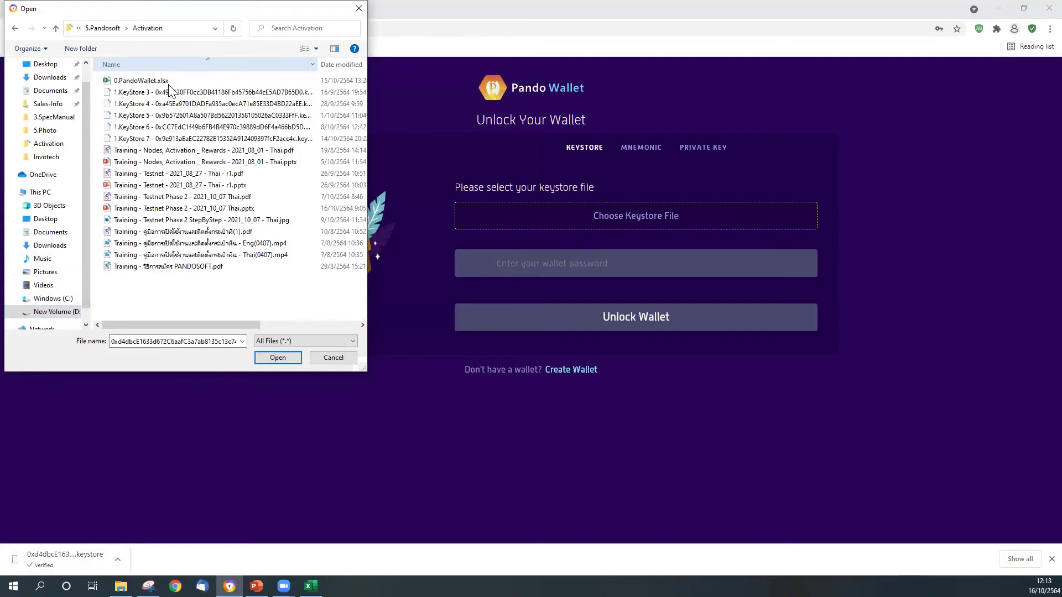
pyautogui.rightClick(185, 305)
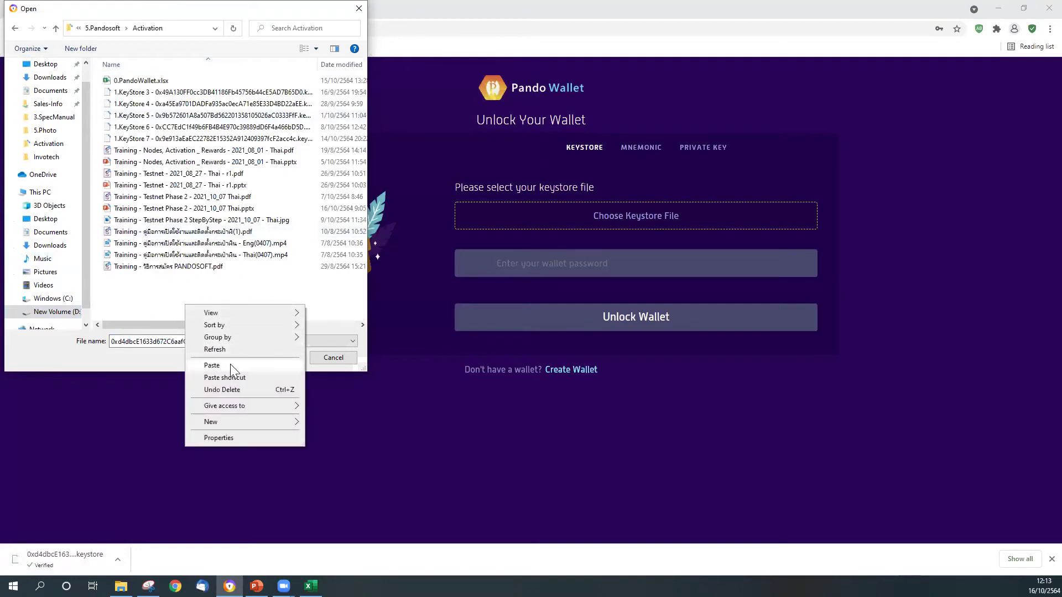
pyautogui.click(212, 366)
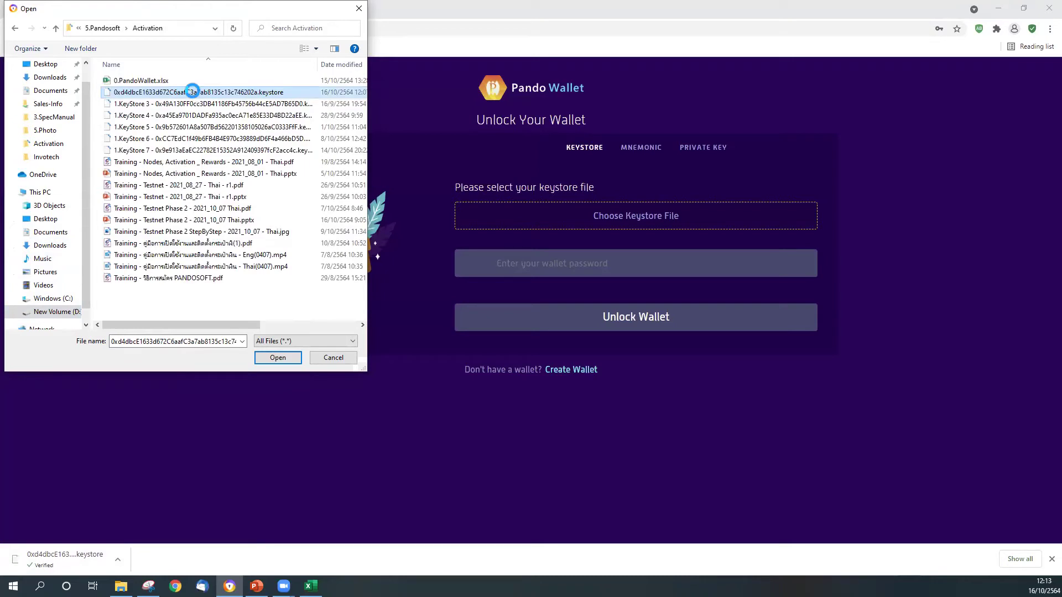
# Step: Prefix the pasted keystore's name with '1.KeyStore 8 - ' and select the renamed file
pyautogui.rightClick(194, 92)
pyautogui.click(251, 309)
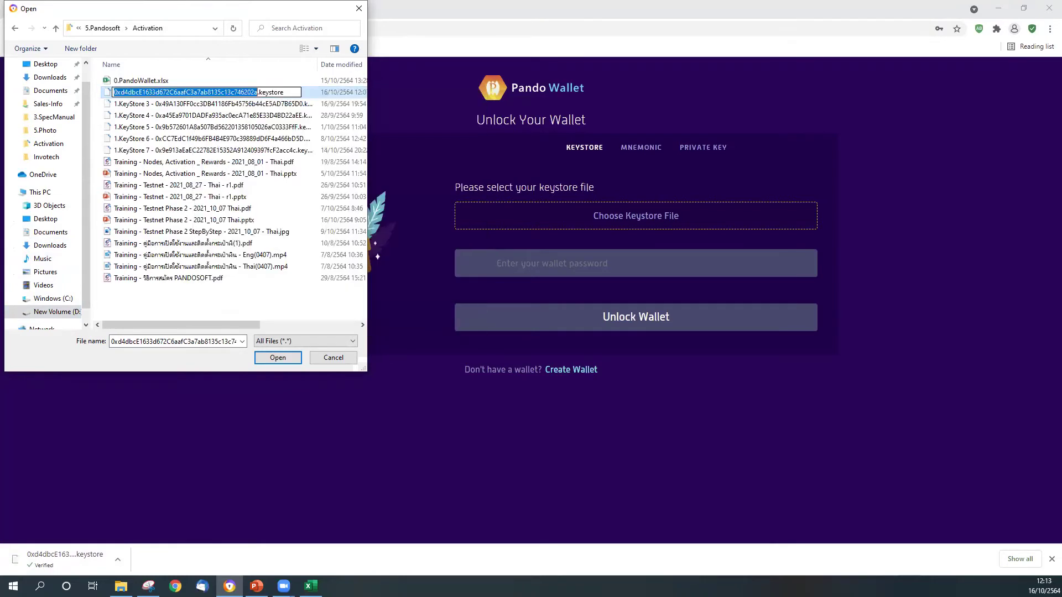
pyautogui.click(113, 92)
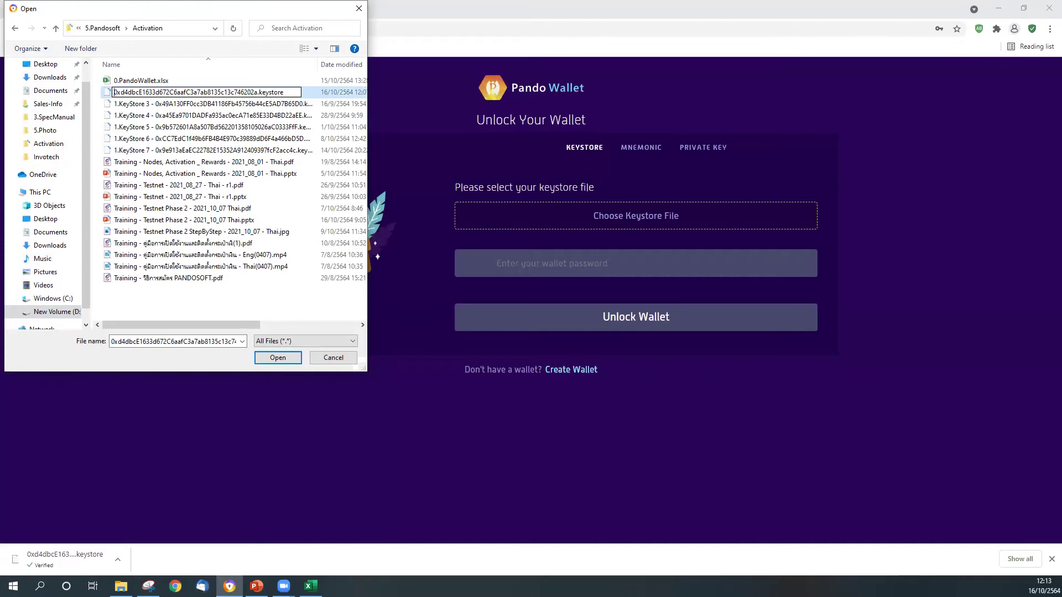
pyautogui.write('1.')
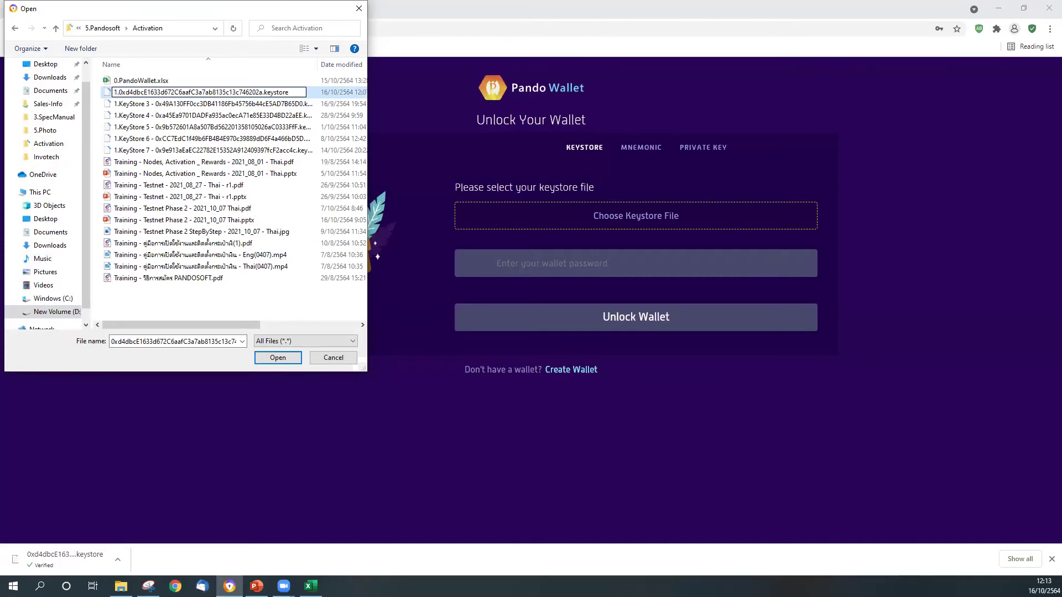
pyautogui.write('KeySta')
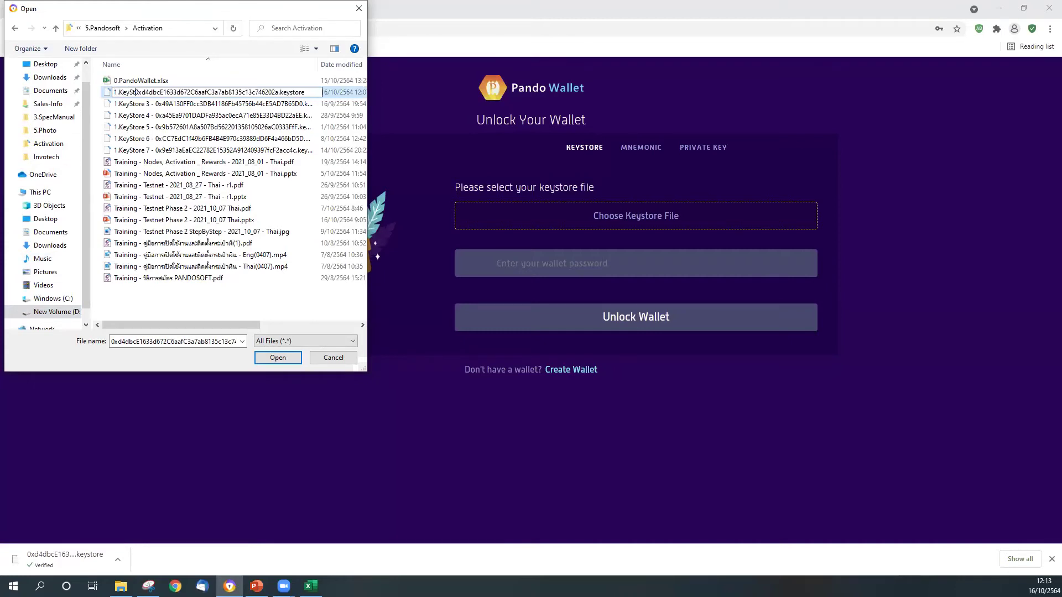
pyautogui.press('BackSpace')
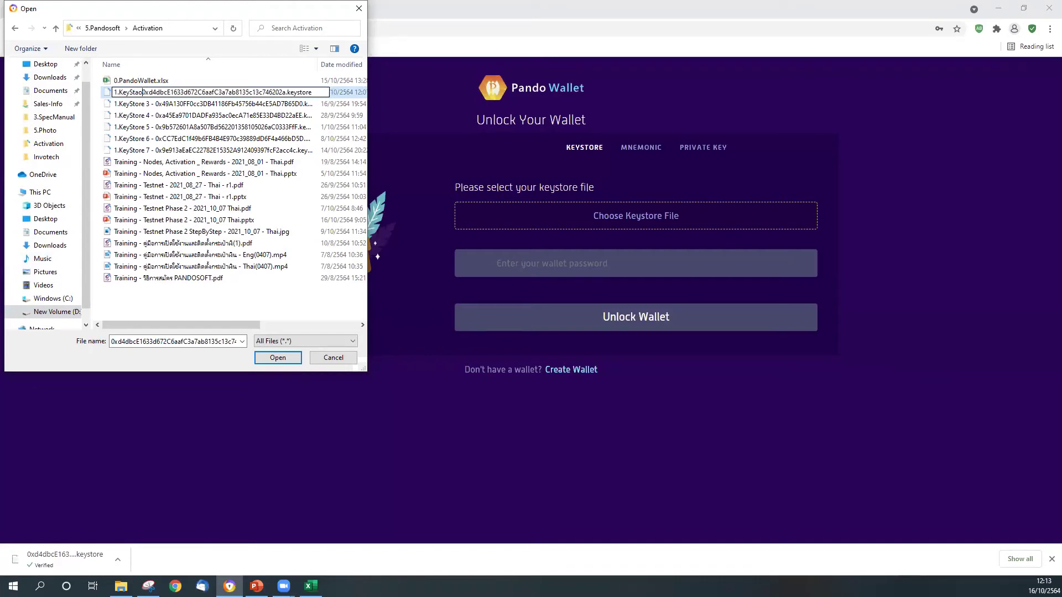
pyautogui.write('ore')
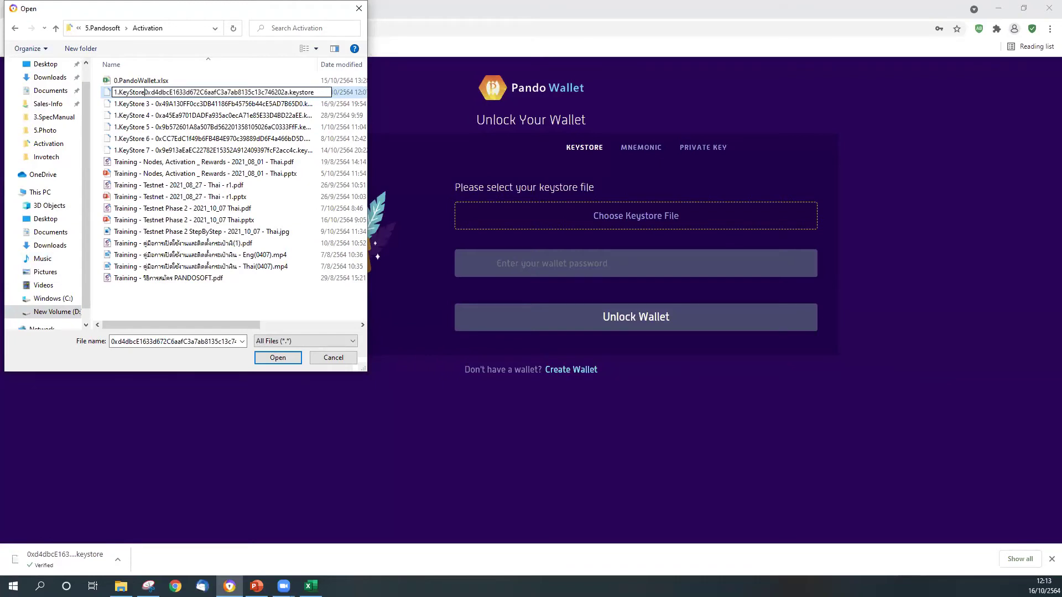
pyautogui.write(' 8 -')
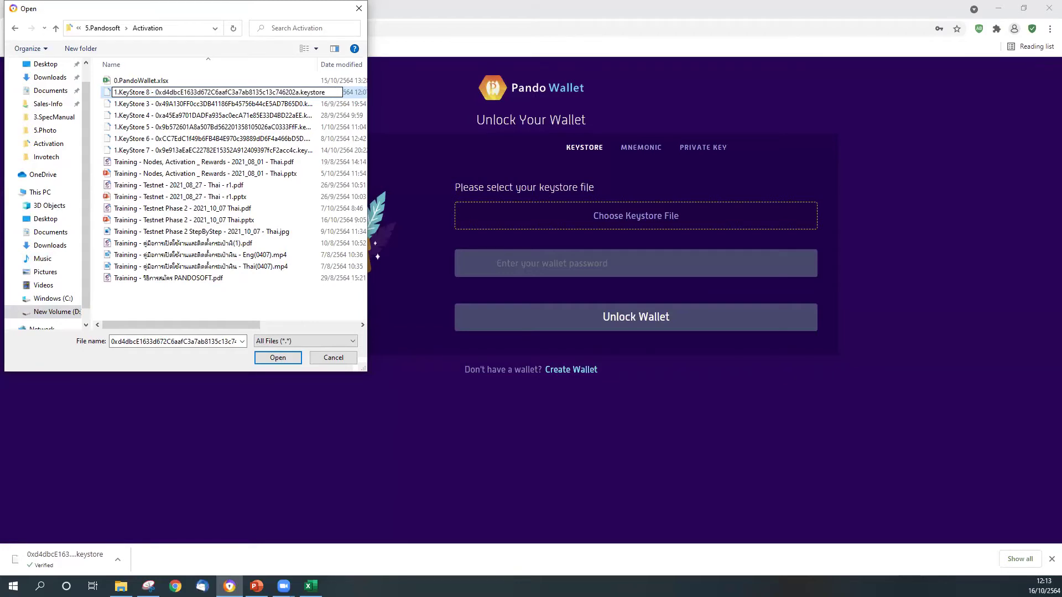
pyautogui.press('Return')
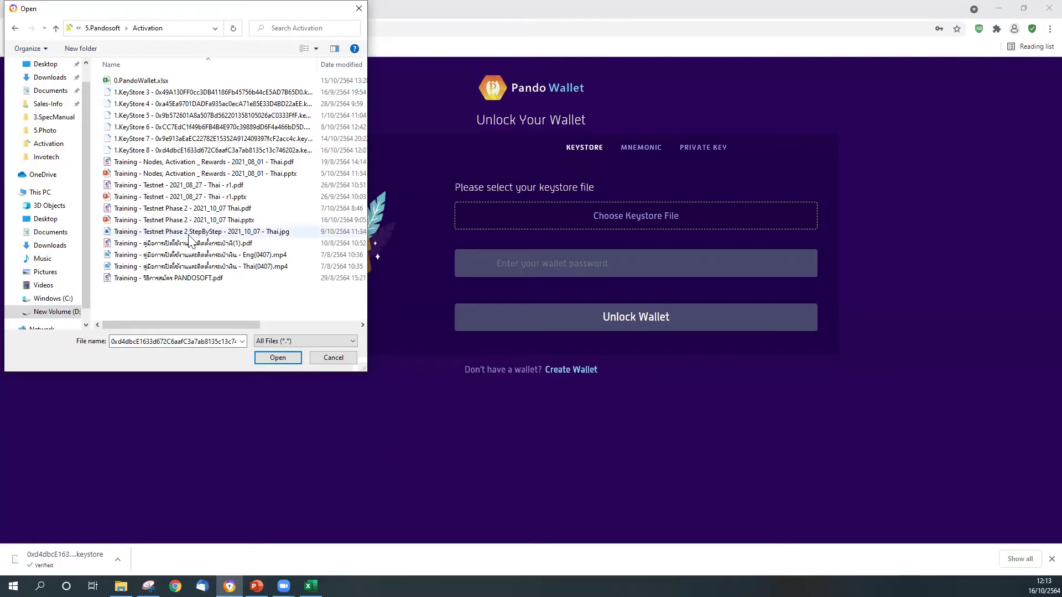
pyautogui.click(168, 151)
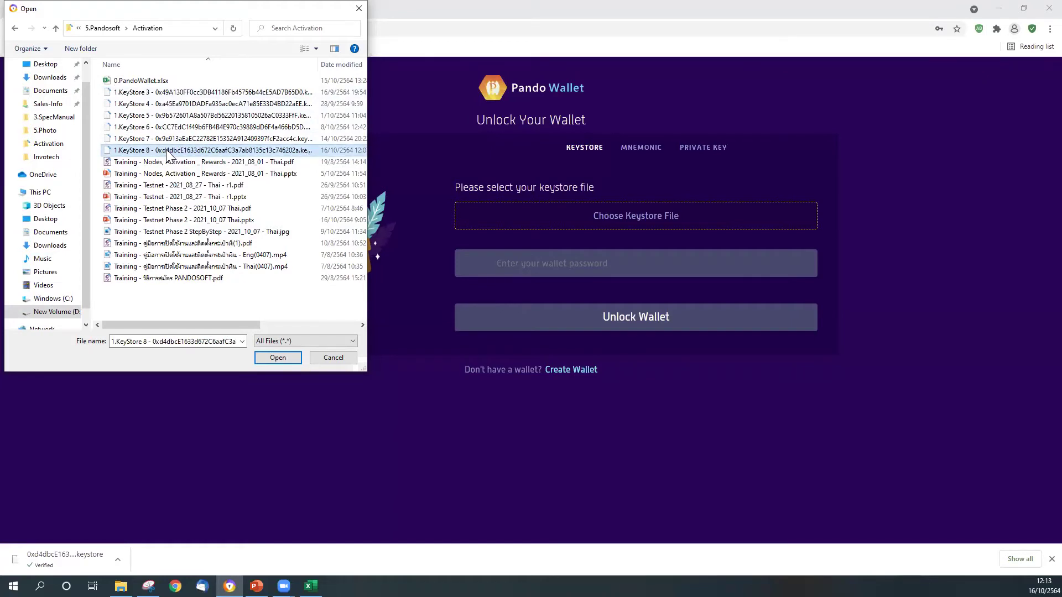
# Step: Load the 1.KeyStore 8 keystore and unlock it with the wallet password
pyautogui.click(275, 358)
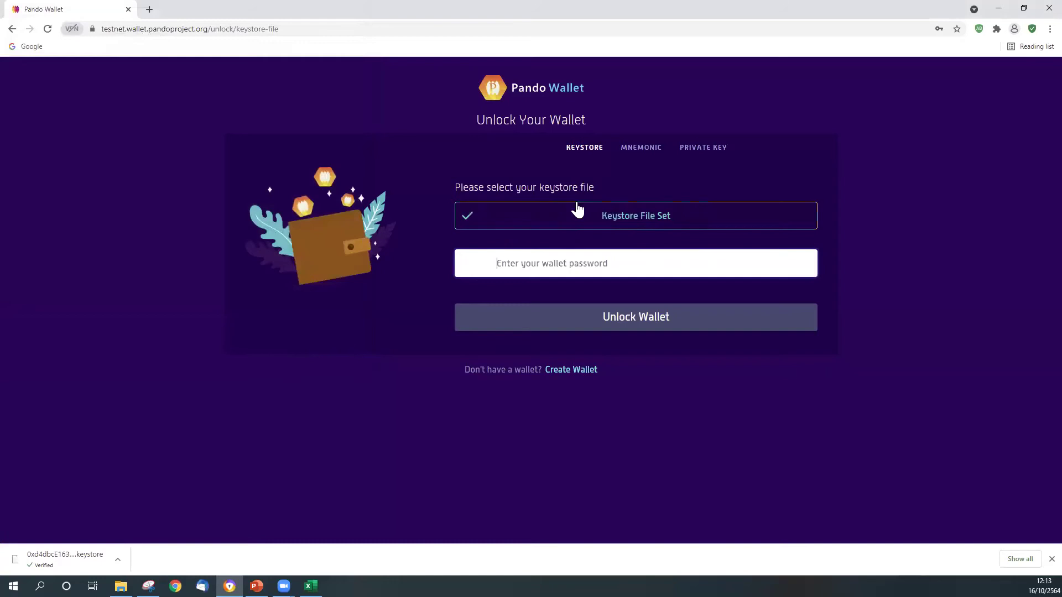
pyautogui.click(506, 263)
pyautogui.write('••••')
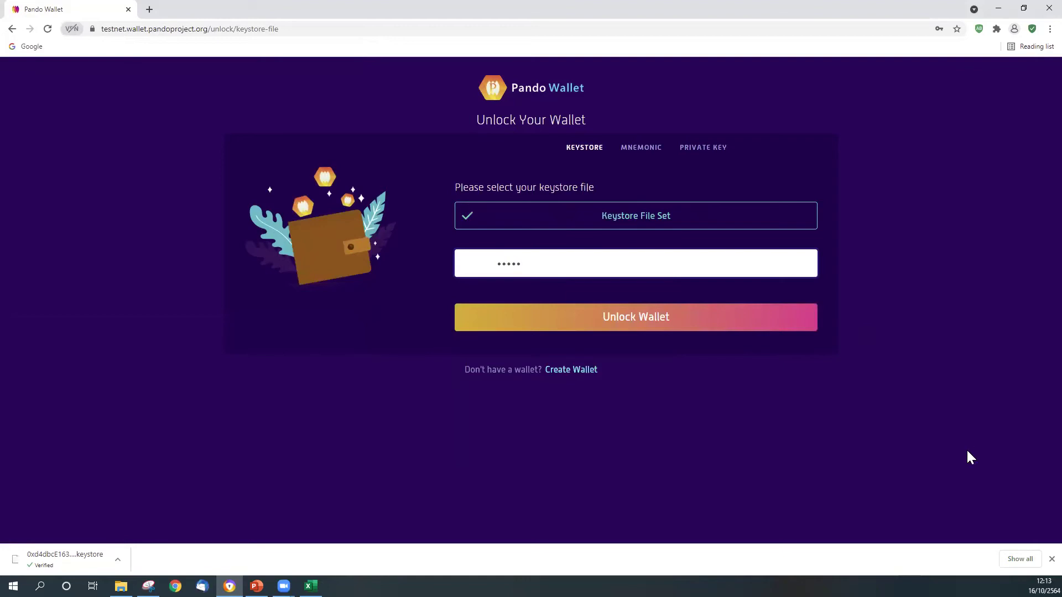
pyautogui.click(638, 320)
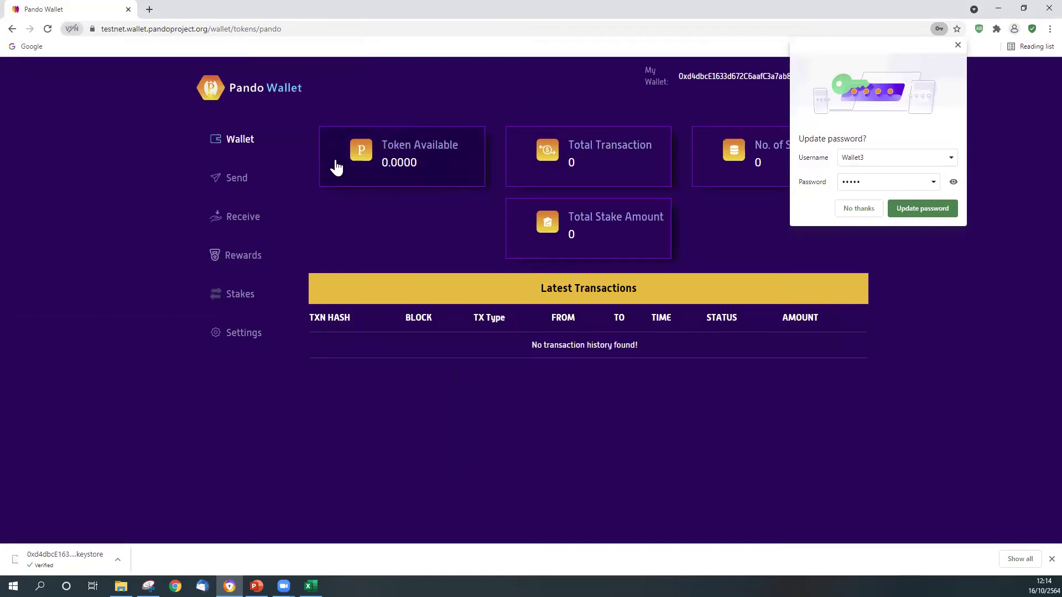
# Step: Close Chrome's update-password popup and minimize PowerPoint to uncover the wallet dashboard
pyautogui.click(959, 45)
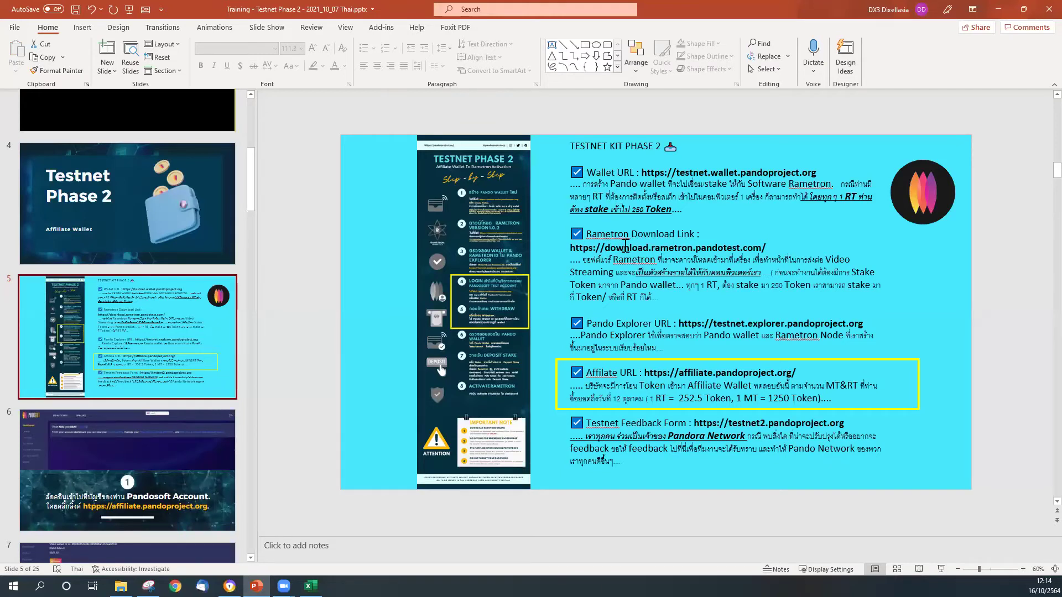
pyautogui.click(999, 9)
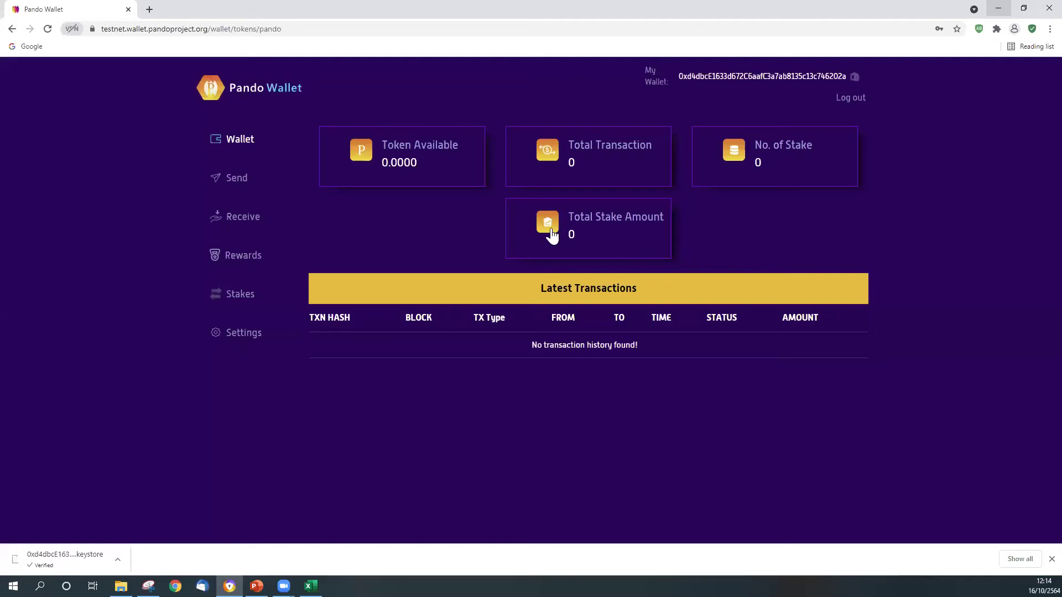
# Step: Bring up 0.PandoWallet.xlsx and follow the Rametron download hyperlink in cell G5
pyautogui.click(311, 587)
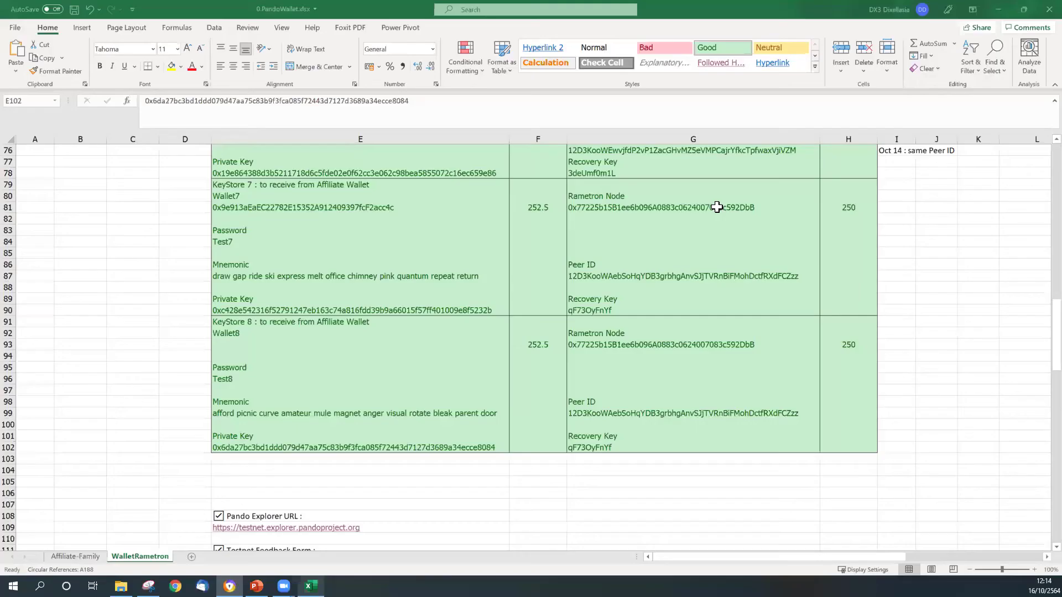
pyautogui.scroll(5, 716, 306)
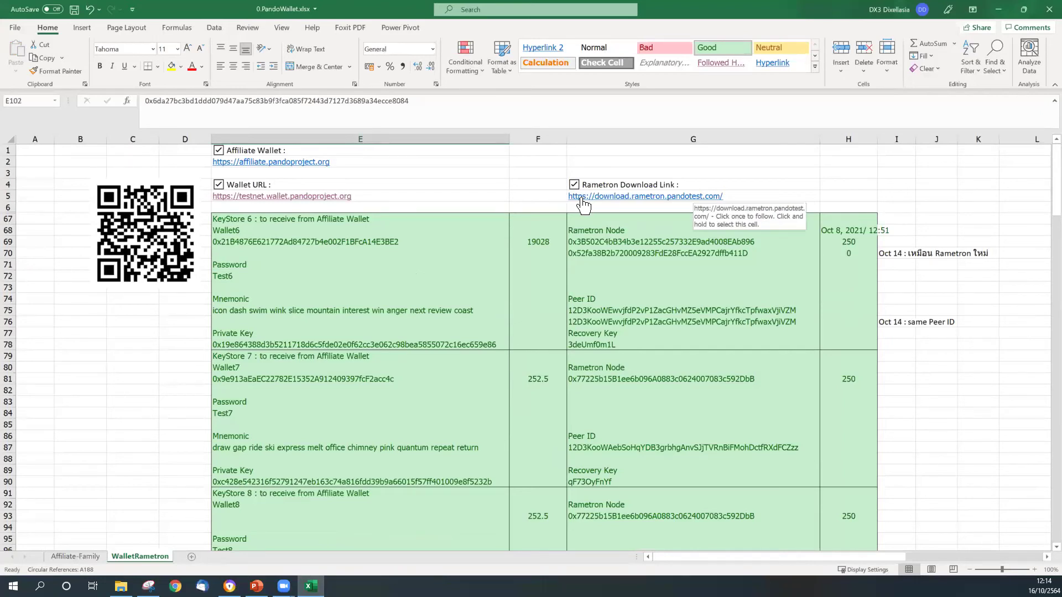
pyautogui.click(579, 196)
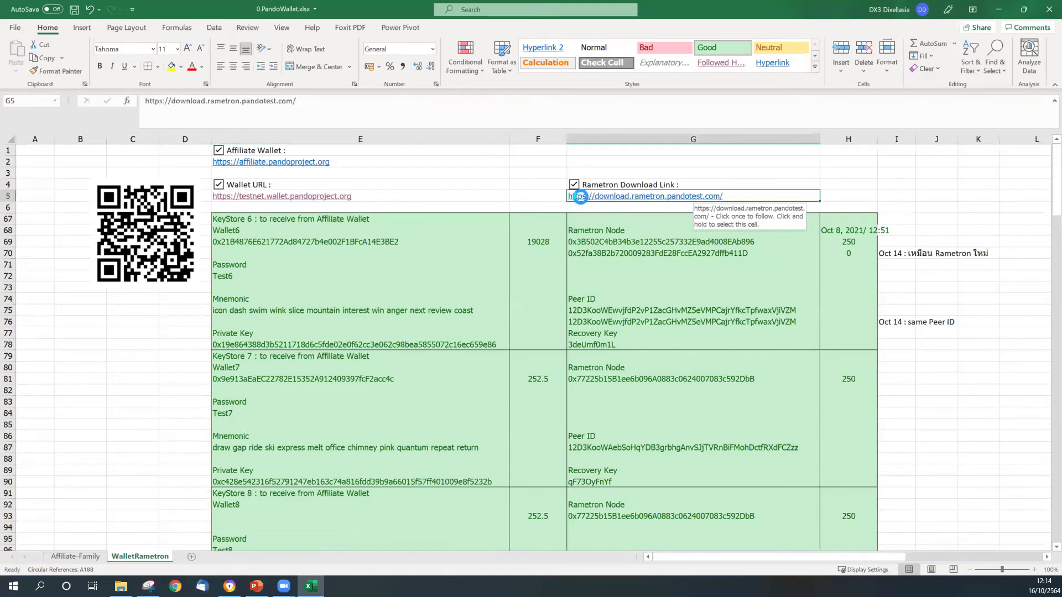
pyautogui.click(580, 197)
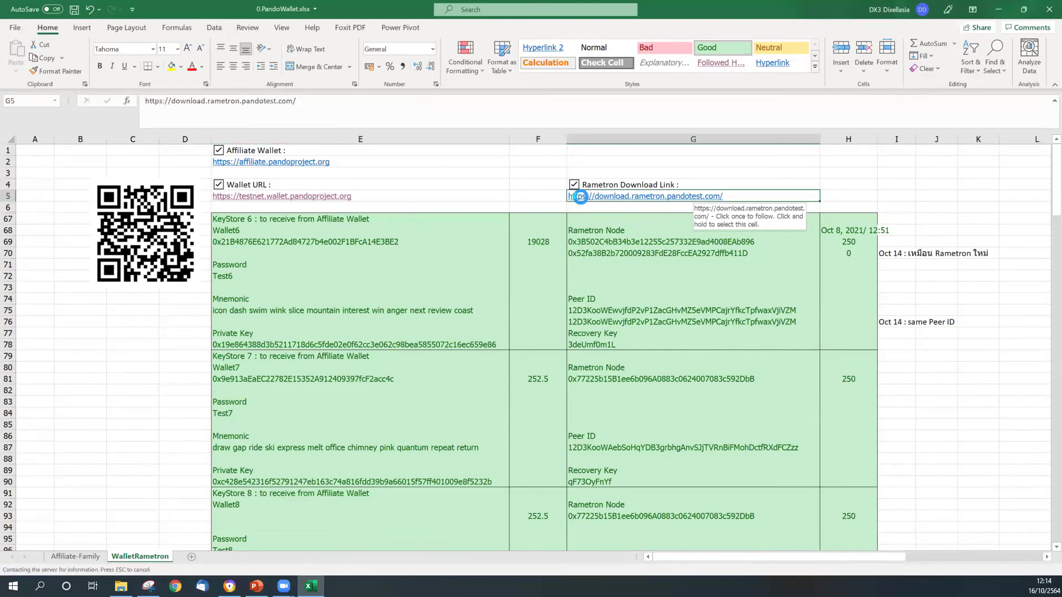
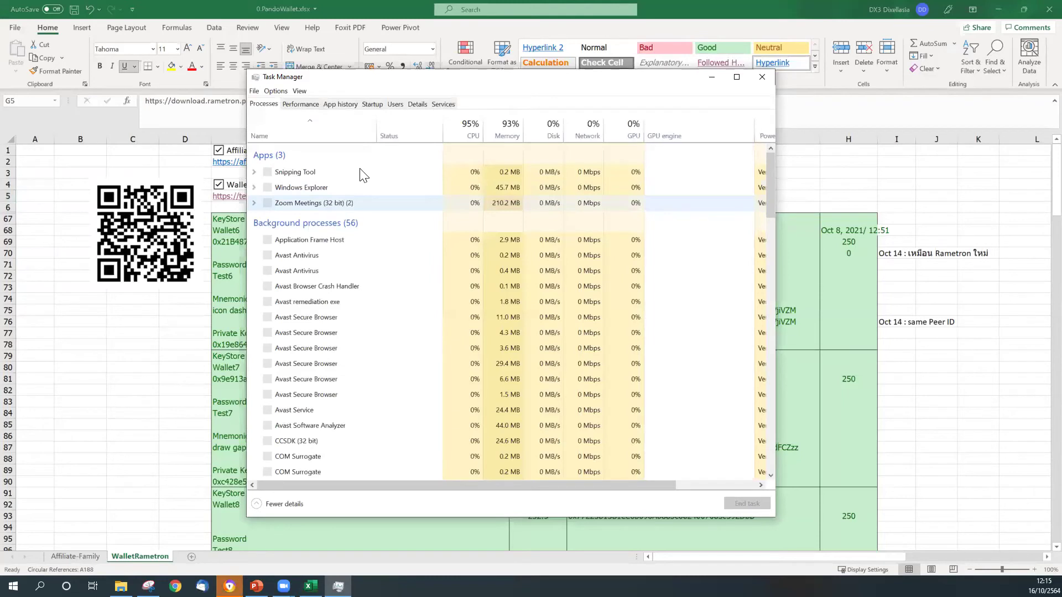
# Step: Minimize Task Manager to reveal the WalletRametron sheet of 0.PandoWallet.xlsx
pyautogui.click(712, 77)
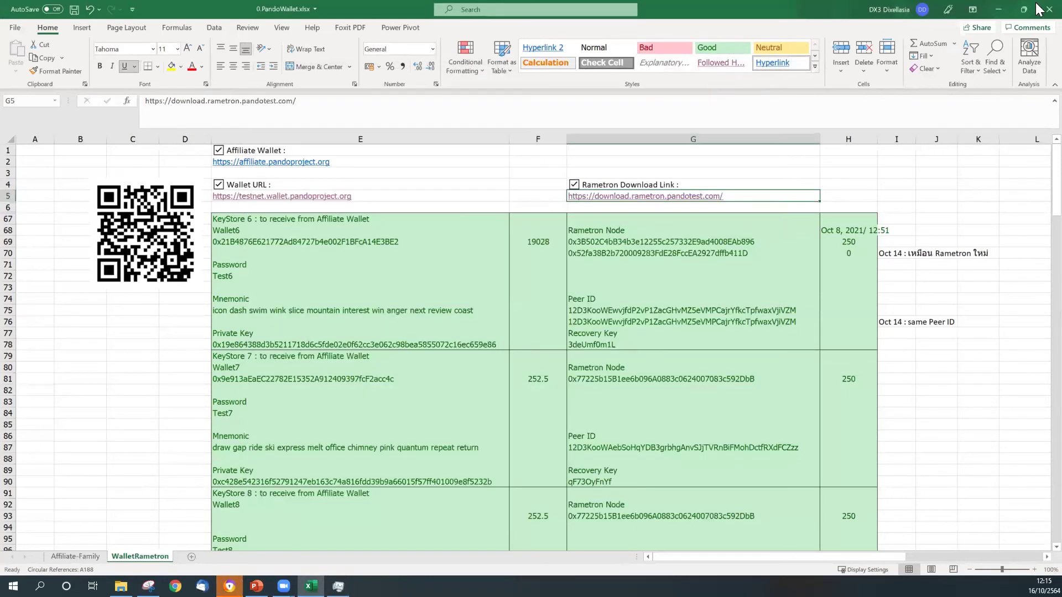
# Step: Minimize Excel to bring back the Rametron Node download page in Chrome
pyautogui.click(1000, 9)
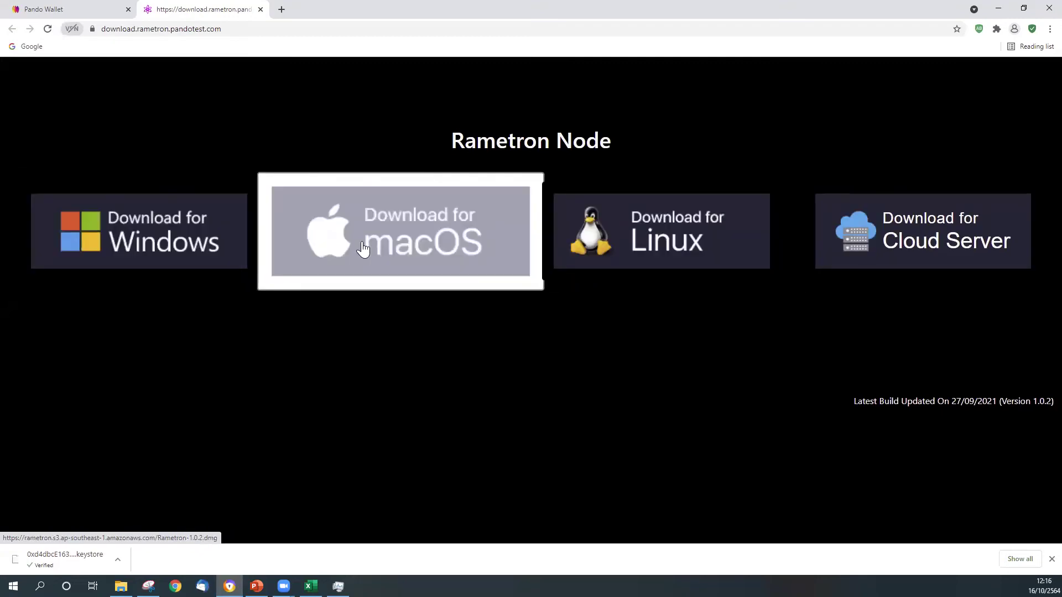
# Step: Download the Windows Rametron installer, keep it despite the warning, and launch it
pyautogui.click(186, 250)
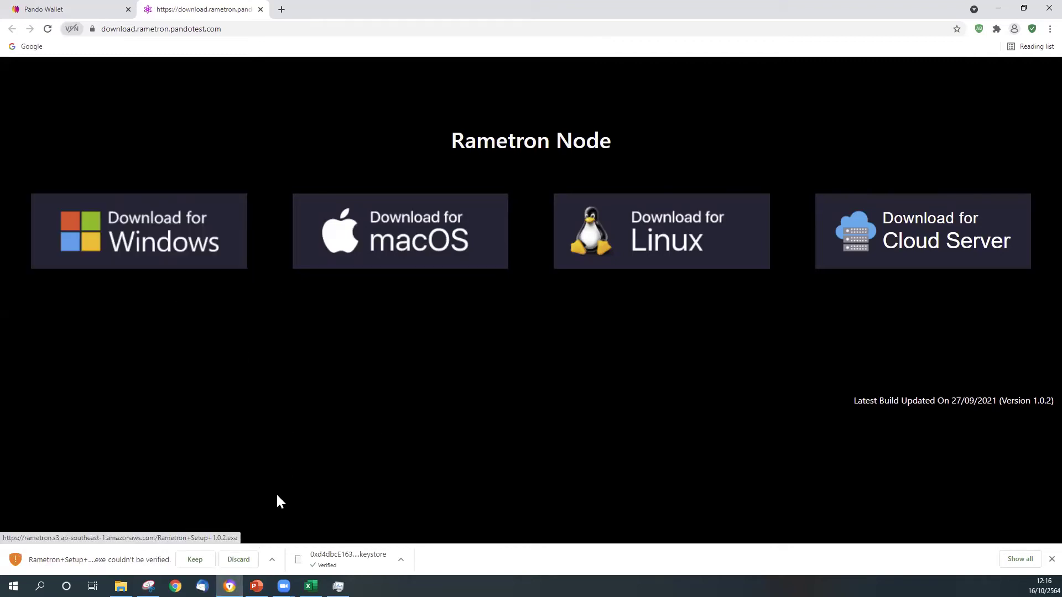
pyautogui.click(196, 560)
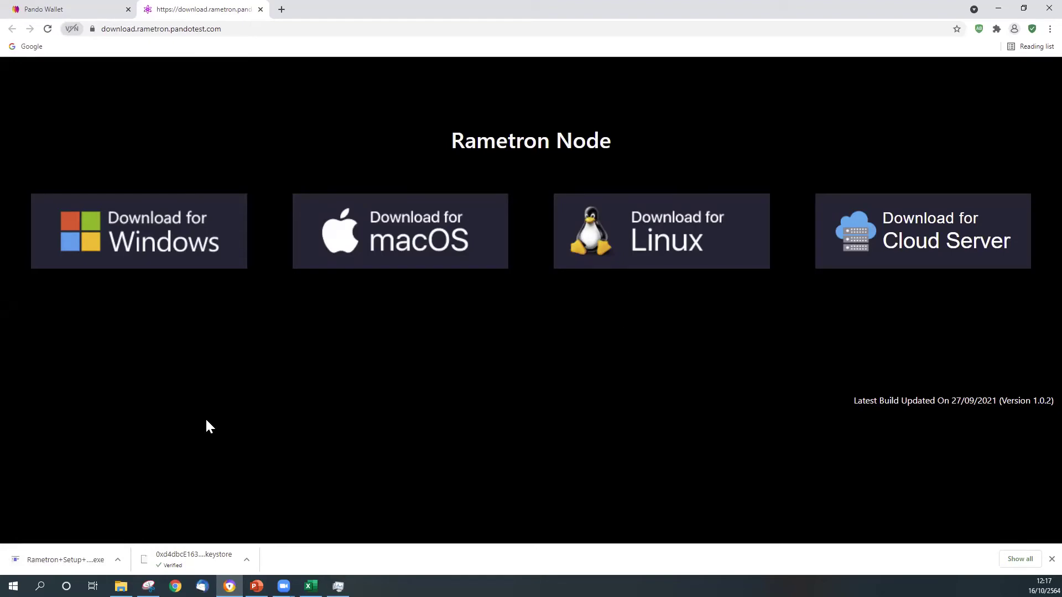
pyautogui.click(61, 560)
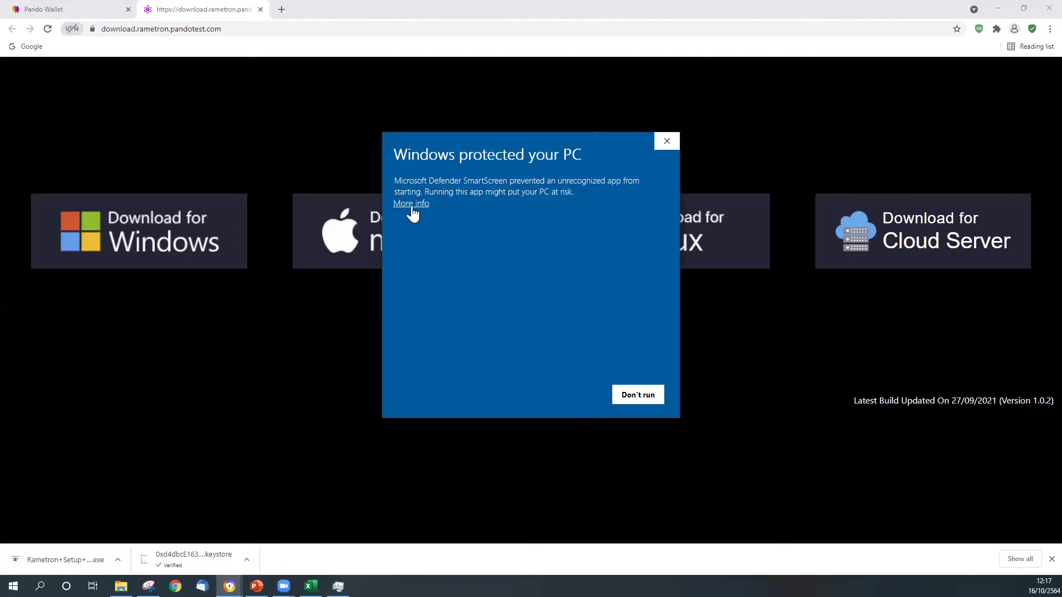
pyautogui.click(412, 206)
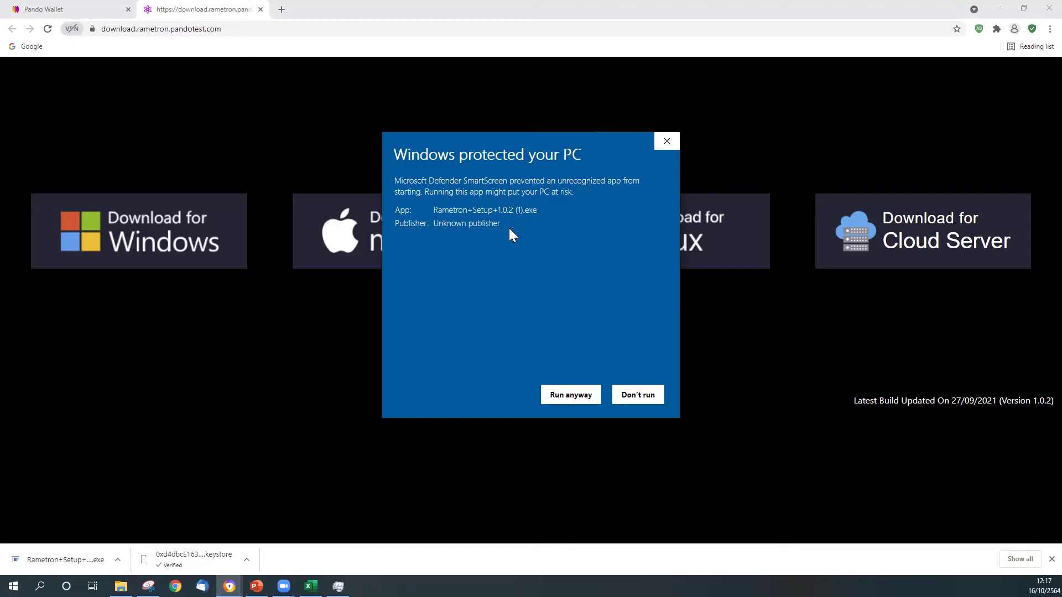
# Step: Let the unrecognized Rametron setup run anyway past the SmartScreen warning
pyautogui.click(570, 396)
pyautogui.click(569, 396)
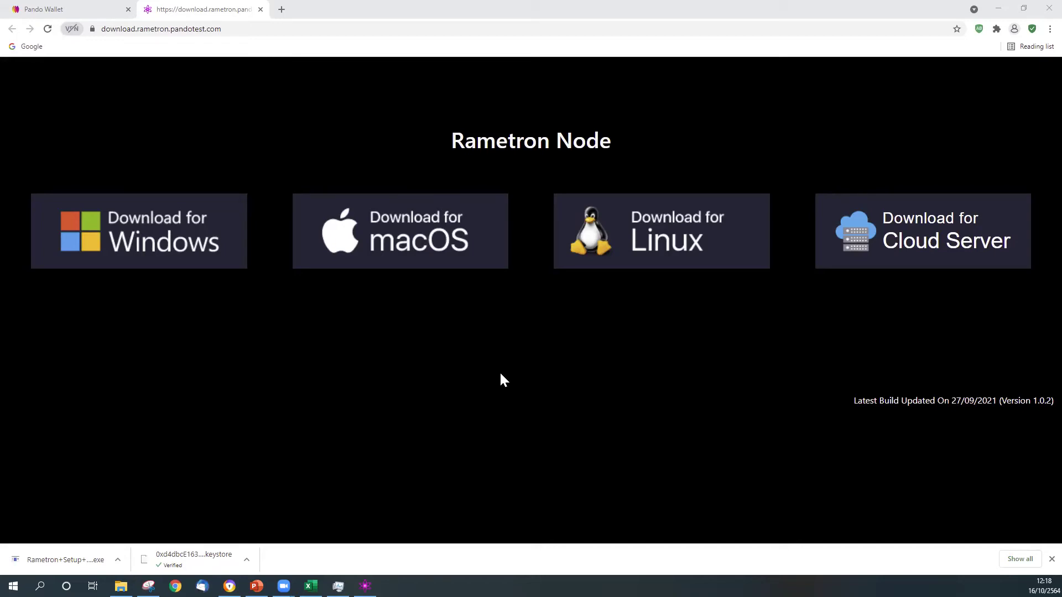
# Step: Install Rametron 1.0.2 for all users into the default C:\Program Files\Rametron folder
pyautogui.click(71, 559)
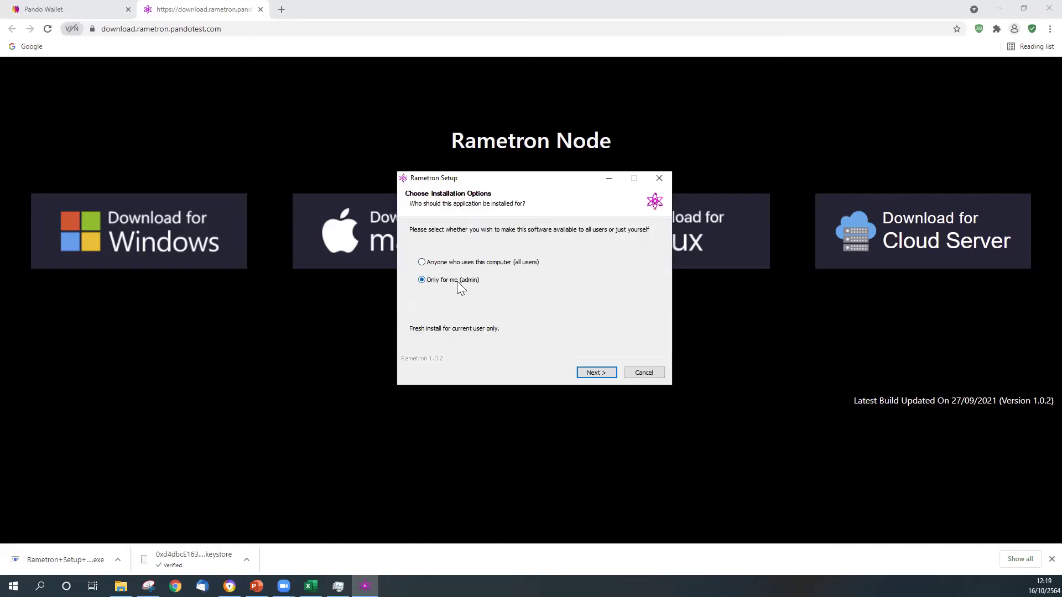
pyautogui.click(422, 263)
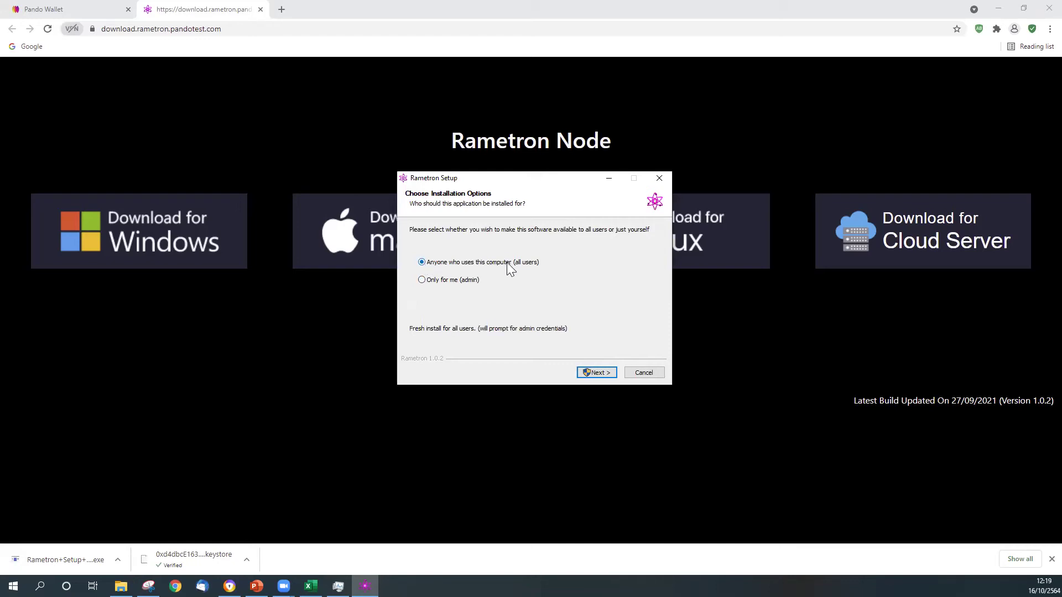
pyautogui.click(603, 377)
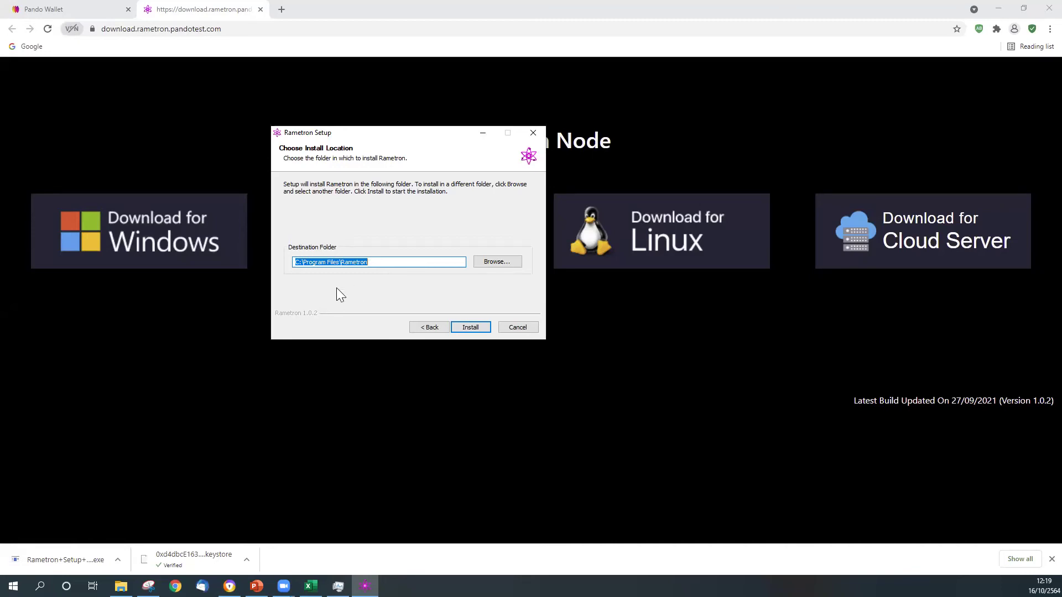
pyautogui.click(473, 328)
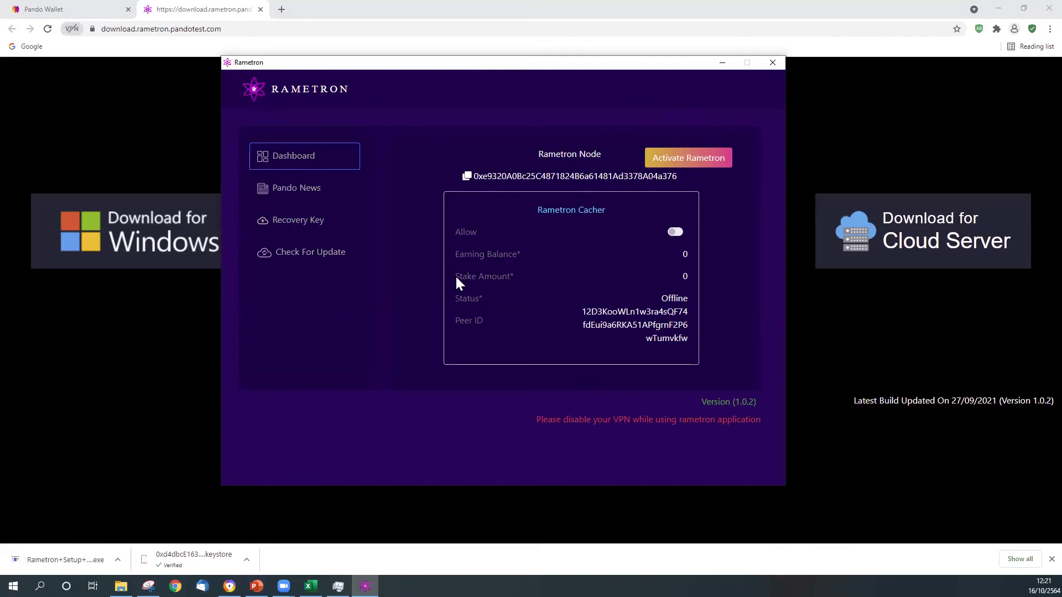
# Step: Point out the dashboard's 0 stake amount, then bring the wallet spreadsheet forward
pyautogui.moveTo(451, 275); pyautogui.dragTo(529, 280)
pyautogui.click(676, 276)
pyautogui.click(310, 586)
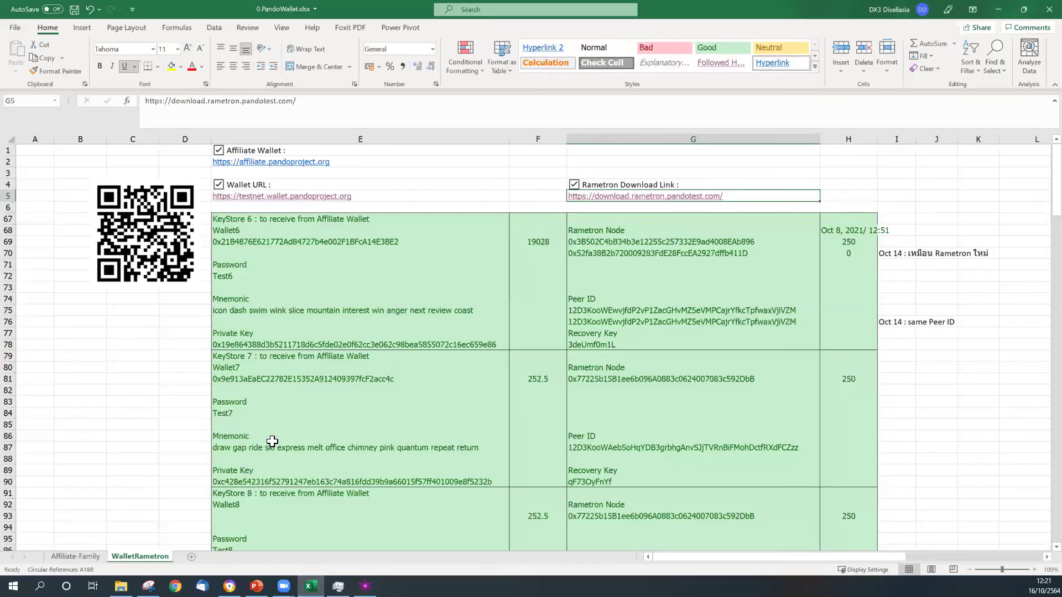
# Step: Open the Pando Explorer hyperlink in cell E109 to load the testnet explorer
pyautogui.scroll(-8, 268, 439)
pyautogui.click(223, 425)
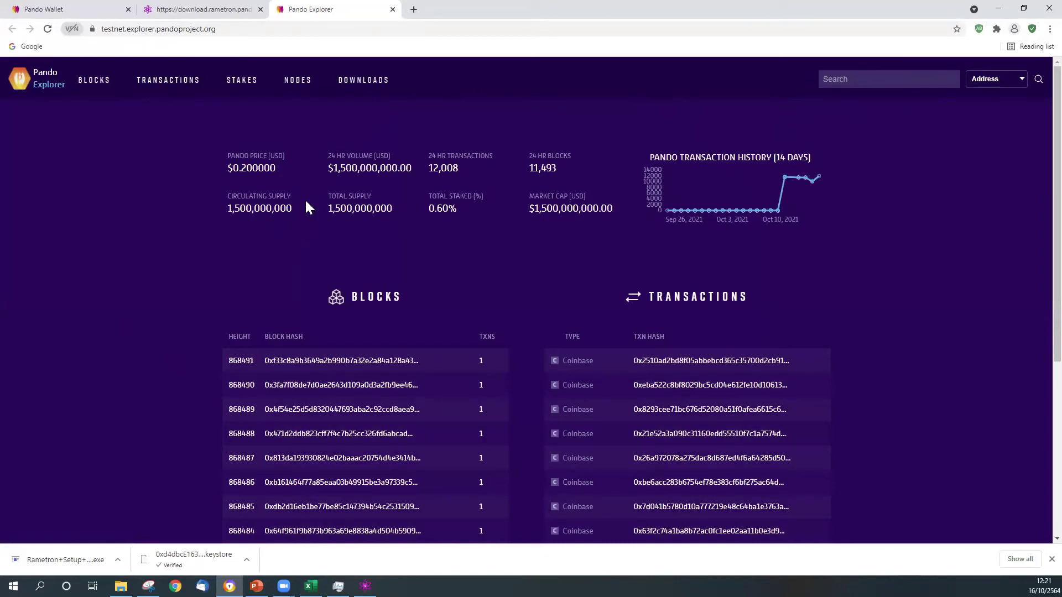
# Step: Select the address next to 'My Wallet' in Pando Wallet and copy it
pyautogui.click(70, 11)
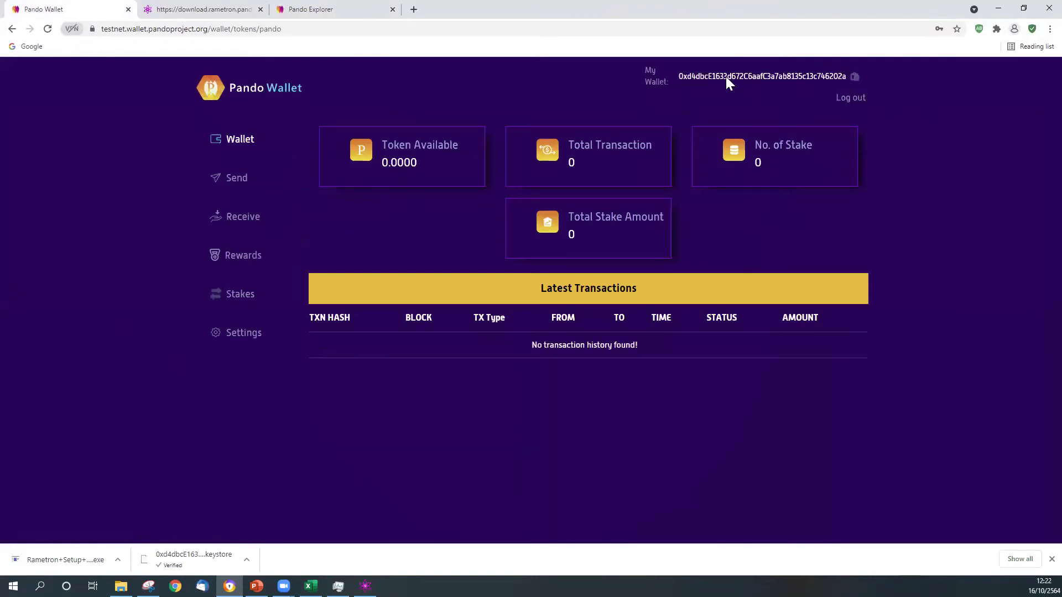
pyautogui.moveTo(676, 77); pyautogui.dragTo(813, 78)
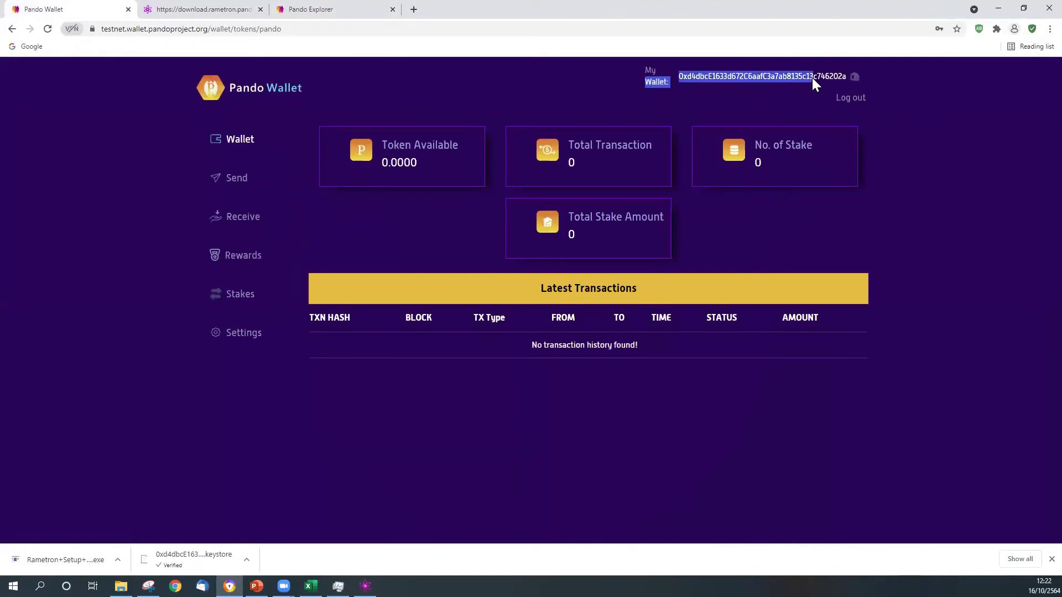
pyautogui.click(680, 76)
pyautogui.moveTo(680, 76); pyautogui.dragTo(845, 80)
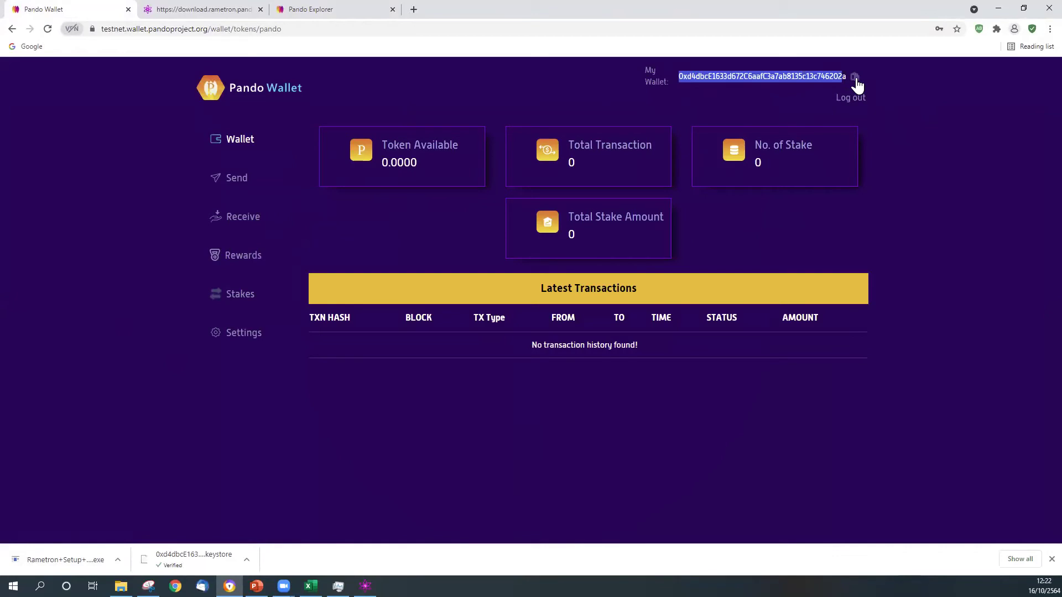
pyautogui.click(855, 78)
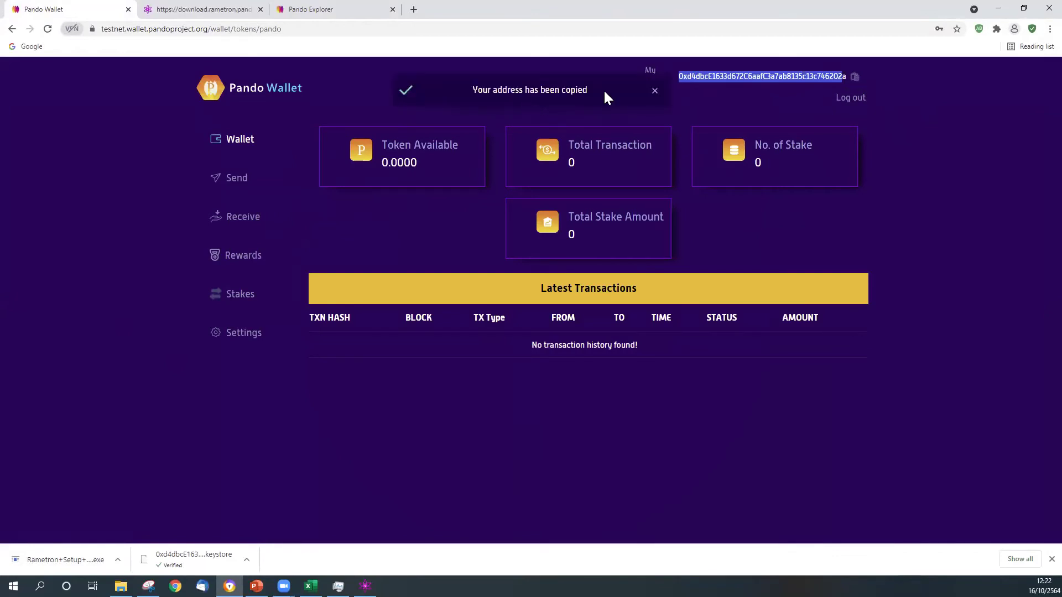
# Step: Search Pando Explorer for the pasted wallet address
pyautogui.click(343, 12)
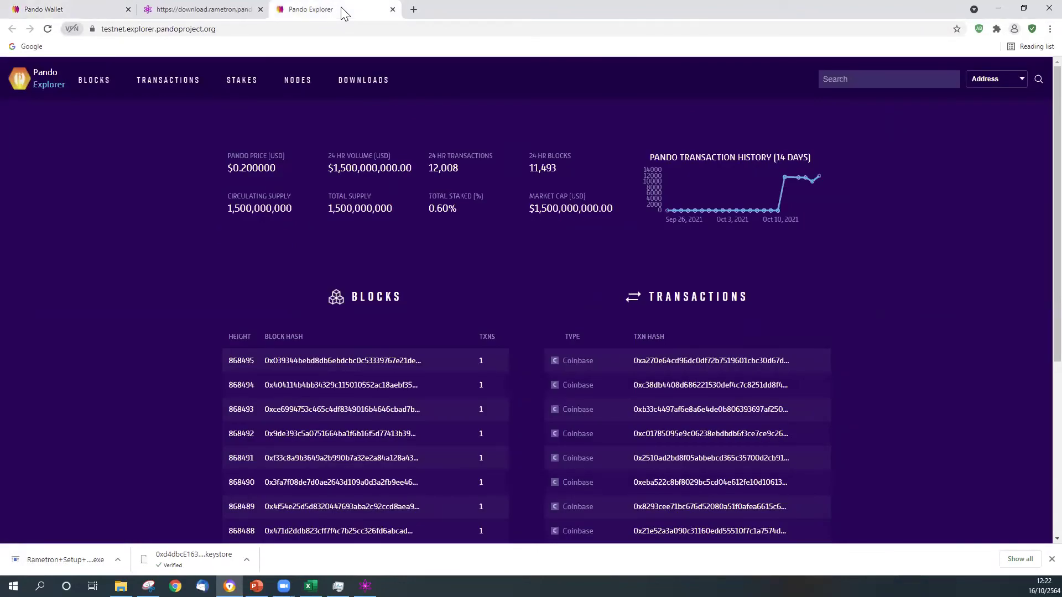
pyautogui.click(843, 77)
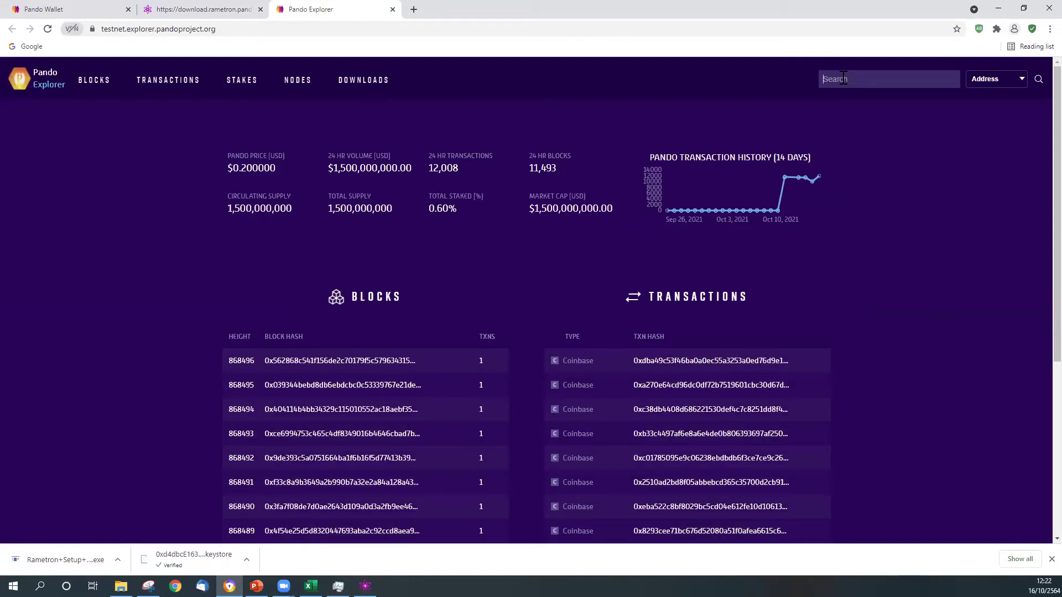
pyautogui.hotkey('ctrl', 'v')
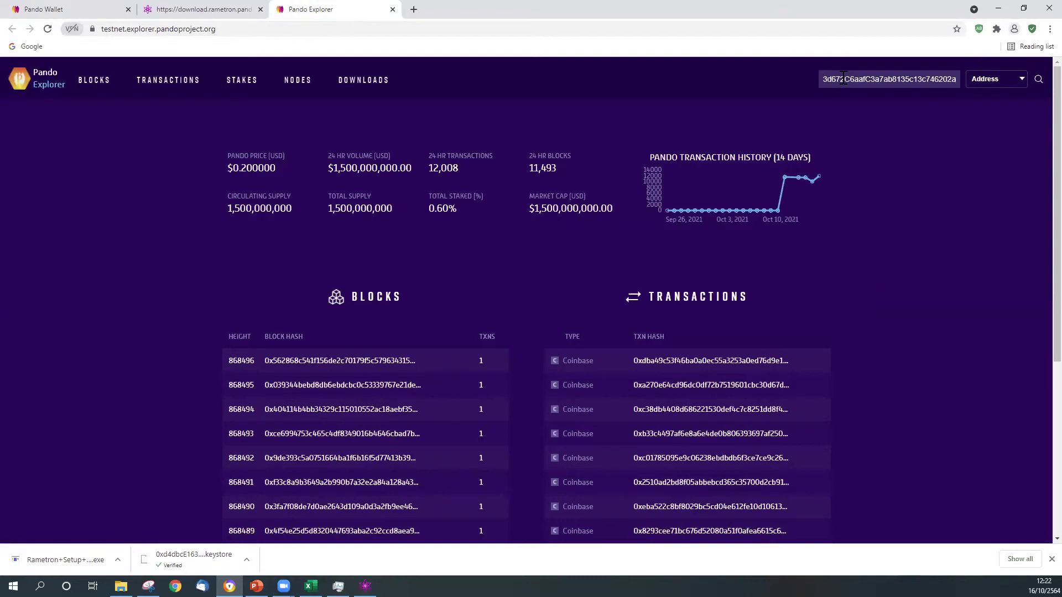
pyautogui.press('Return')
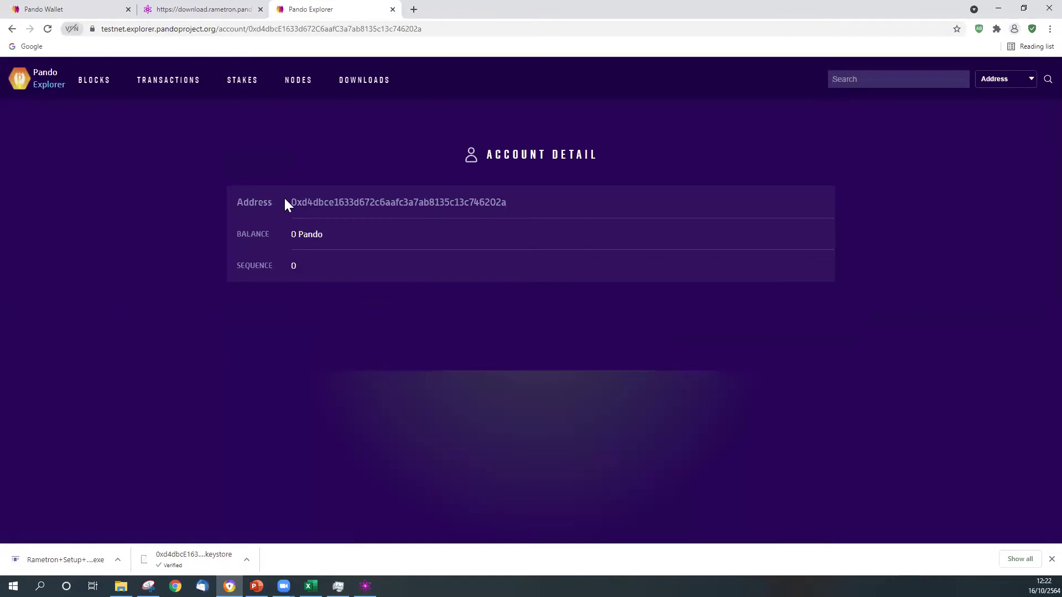
# Step: Check the account's address and 0 Pando balance, then return to Rametron
pyautogui.moveTo(285, 202); pyautogui.dragTo(519, 208)
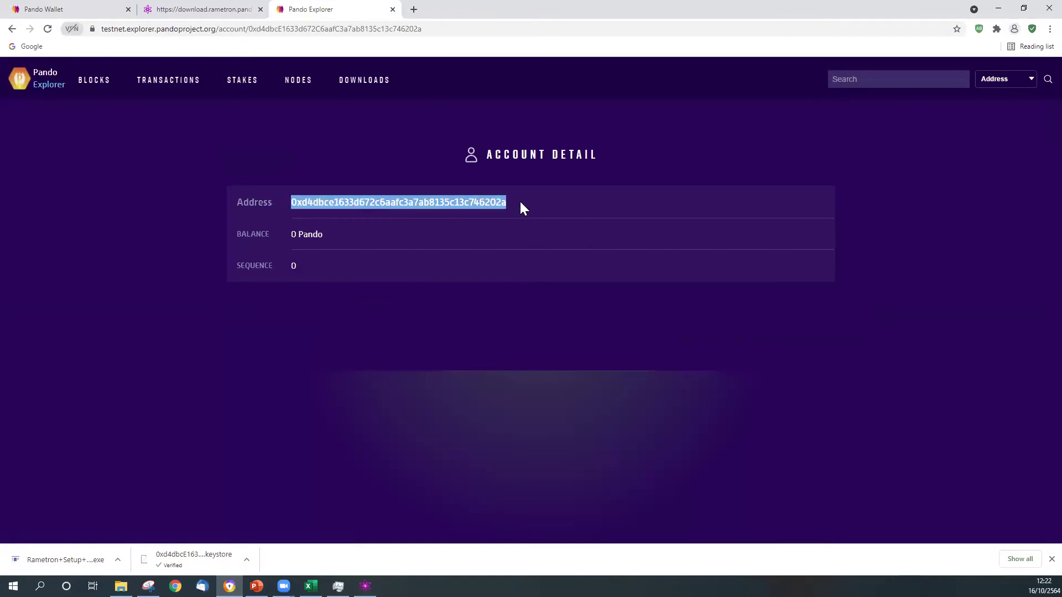
pyautogui.moveTo(357, 235); pyautogui.dragTo(302, 235)
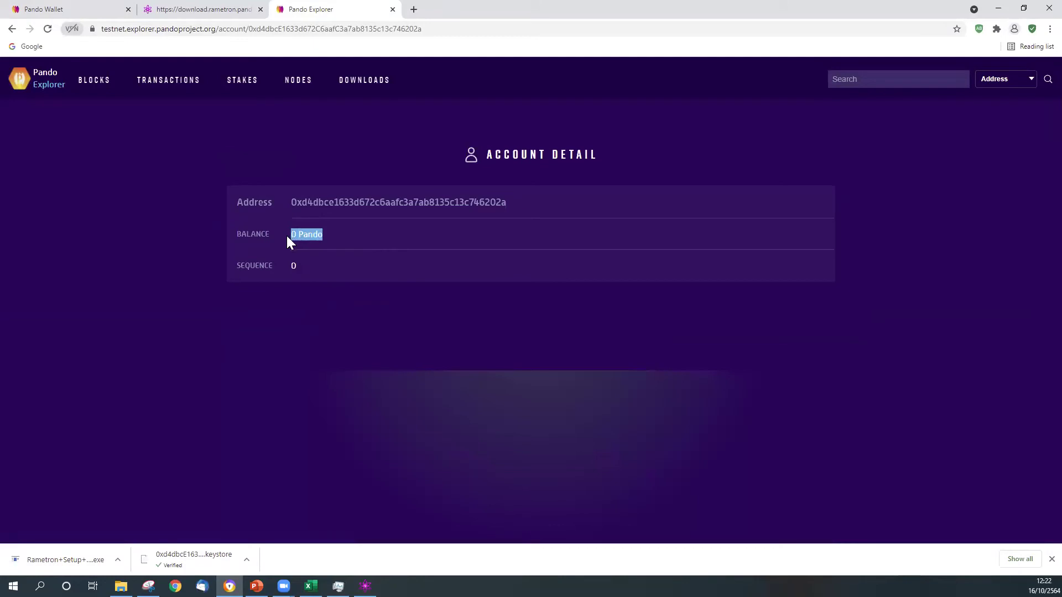
pyautogui.click(290, 267)
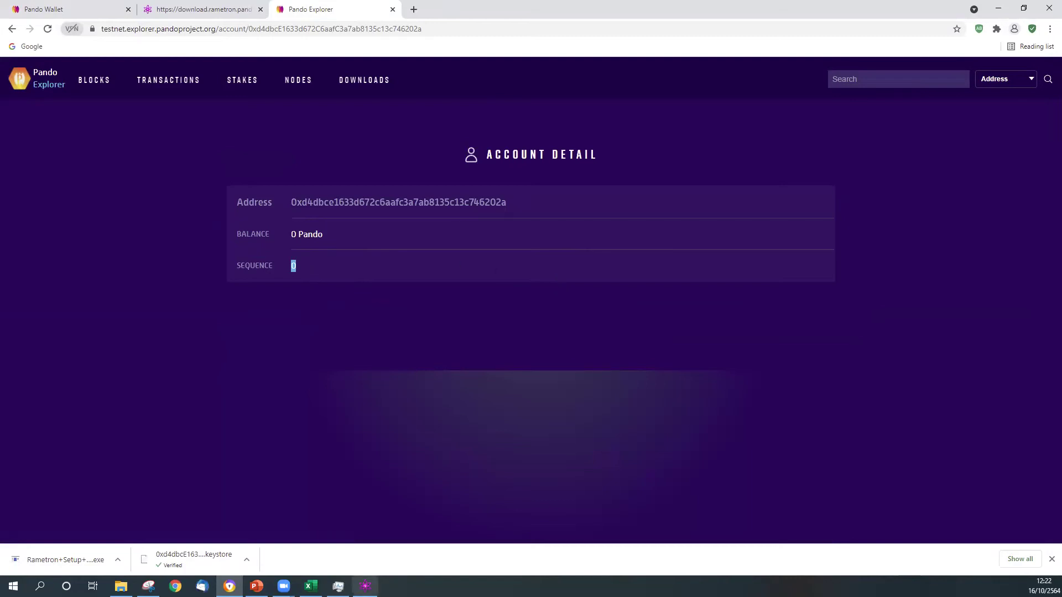
pyautogui.click(365, 586)
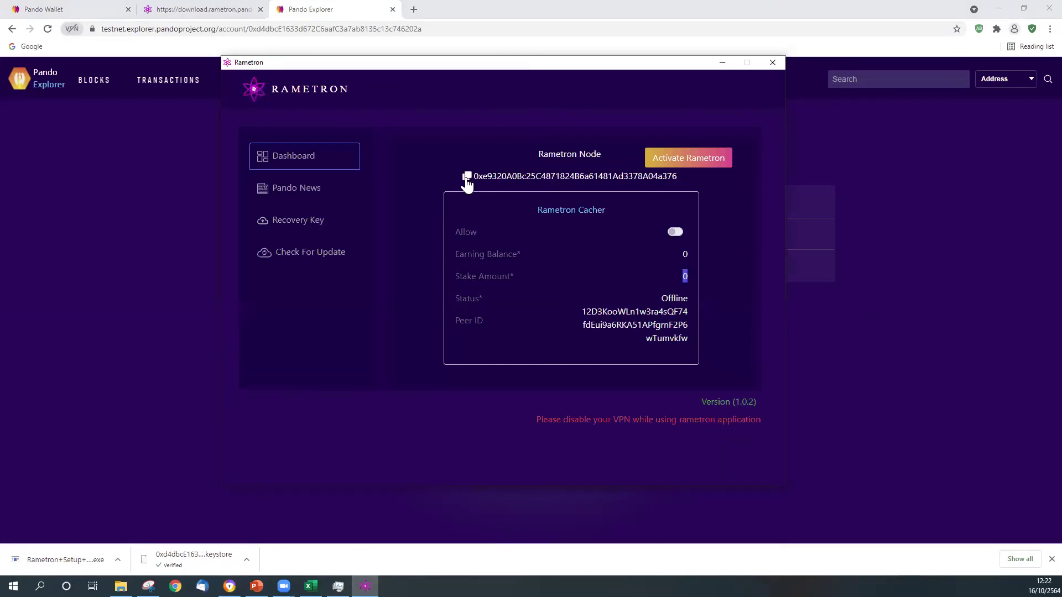
# Step: Copy the Rametron Node address and go back to the Pando Explorer search
pyautogui.moveTo(679, 178); pyautogui.dragTo(534, 177)
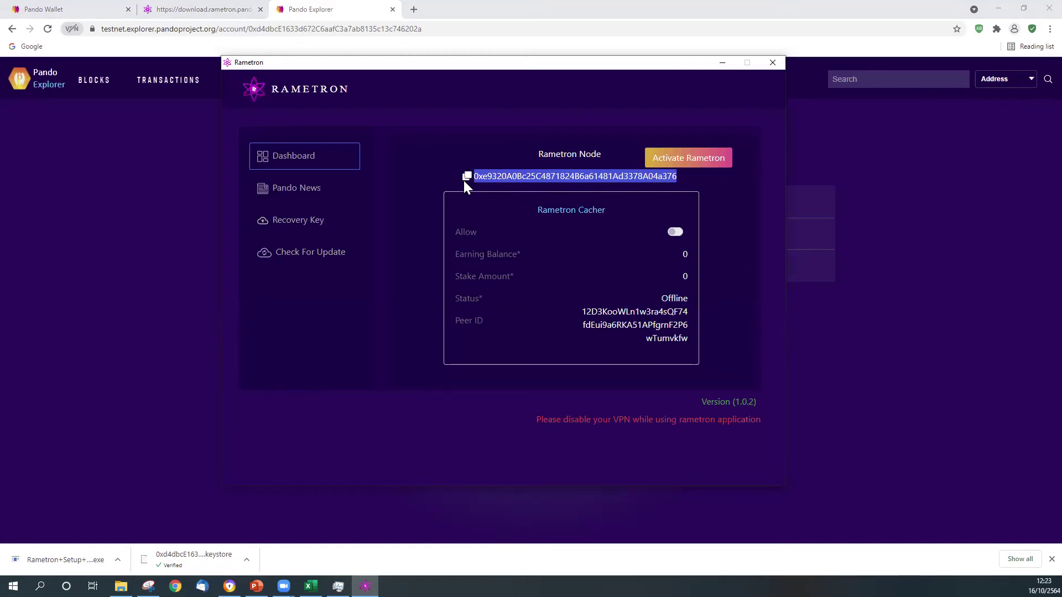
pyautogui.click(467, 177)
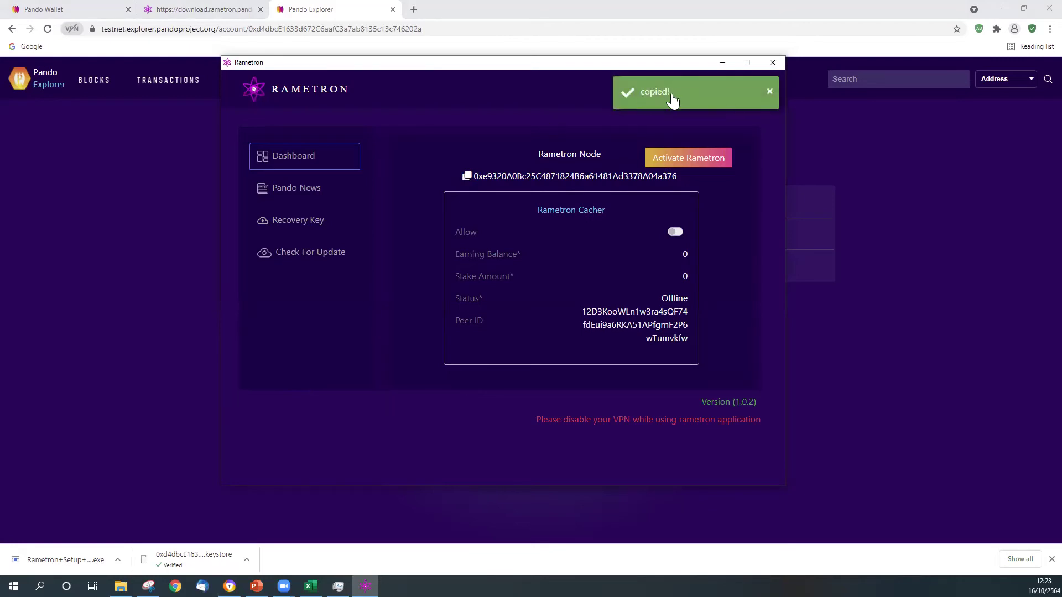
pyautogui.click(976, 159)
pyautogui.click(865, 80)
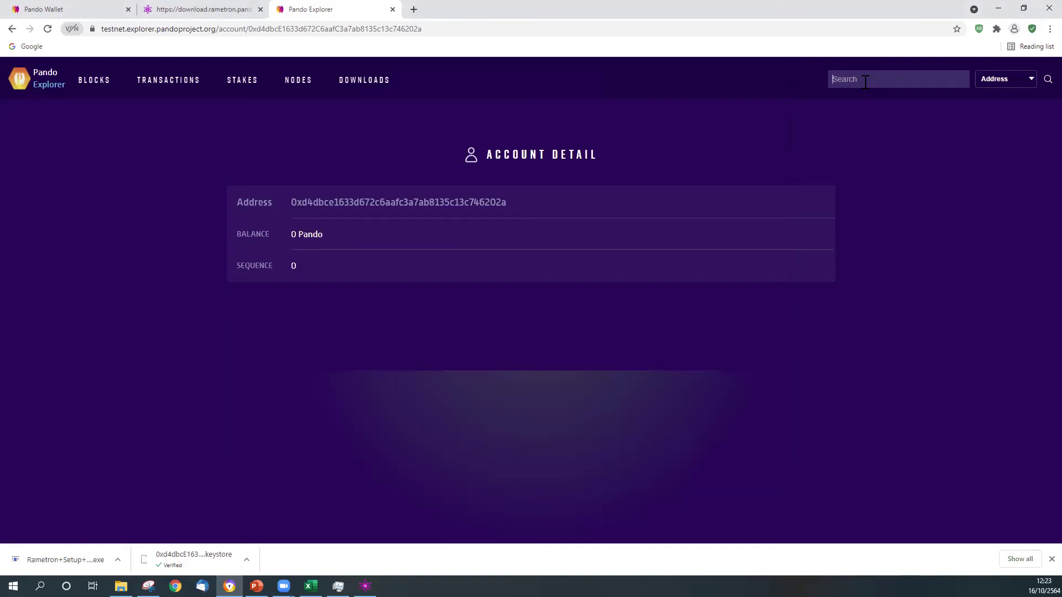
# Step: Search Pando Explorer for the node address to open its account page (0 balance, sequence 0)
pyautogui.hotkey('ctrl', 'v')
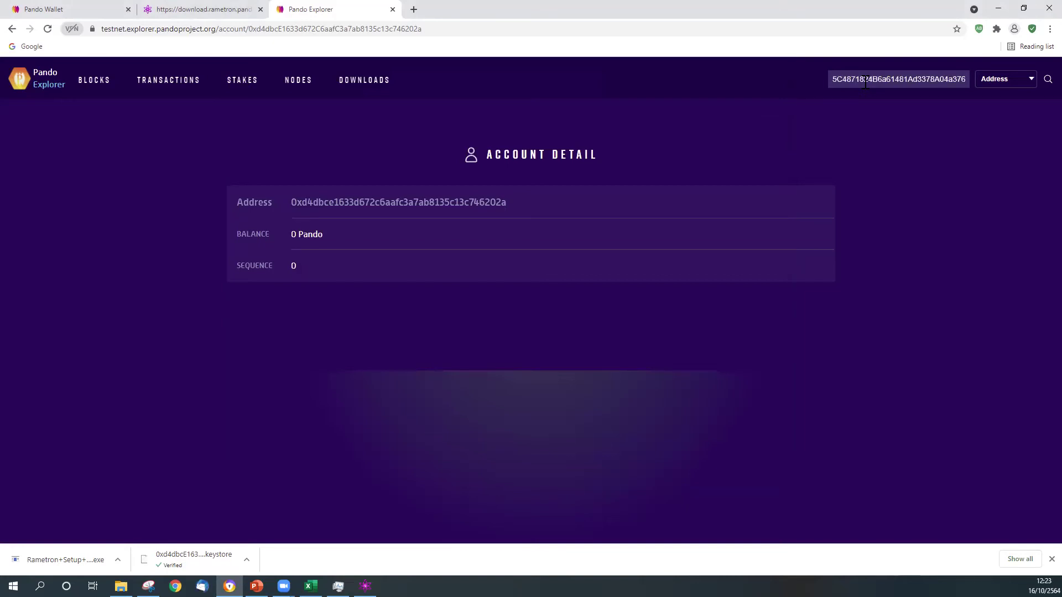
pyautogui.press('Return')
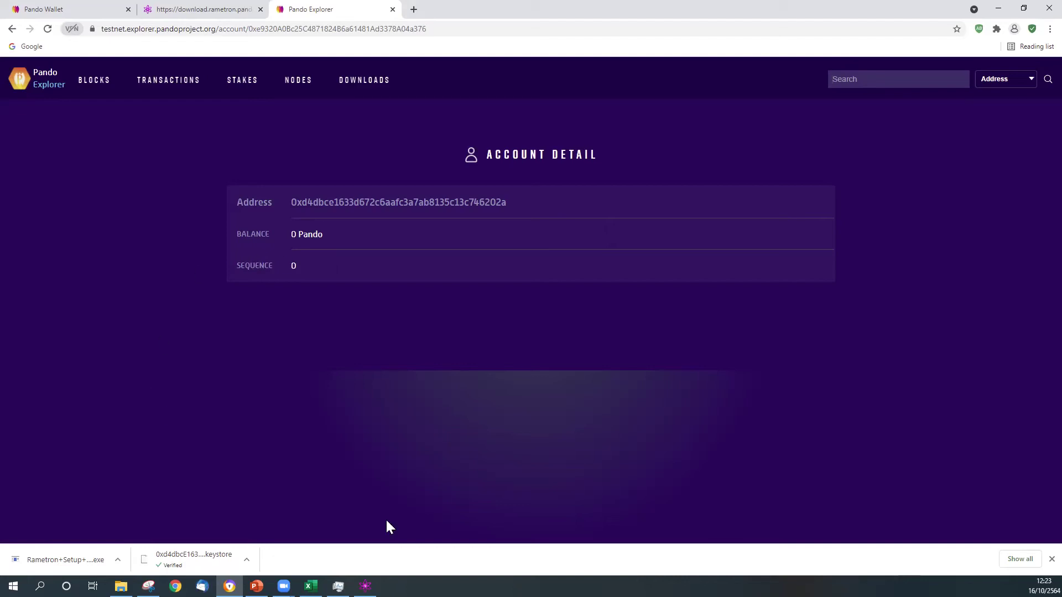
# Step: From the PandoWallet workbook, open the affiliate.pandoproject.org hyperlink in cell E2
pyautogui.moveTo(311, 586)
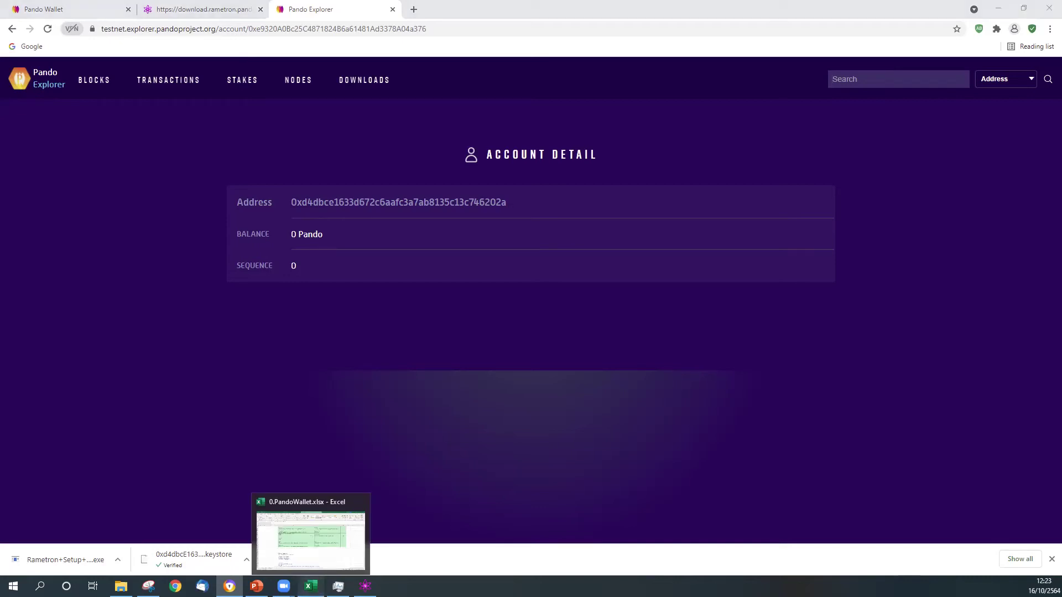
pyautogui.click(310, 539)
pyautogui.scroll(5, 624, 335)
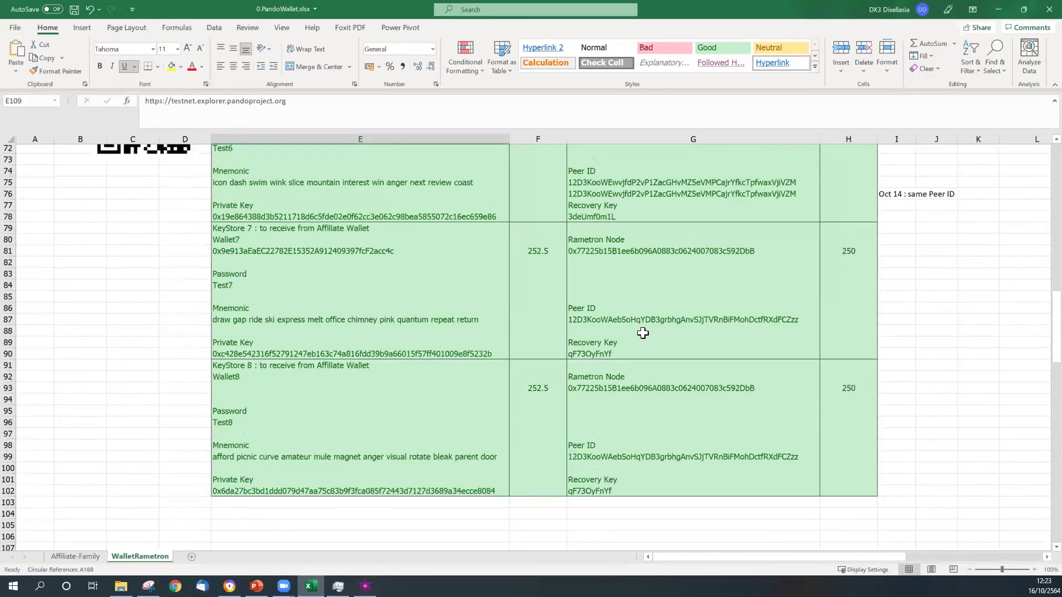
pyautogui.scroll(2, 643, 333)
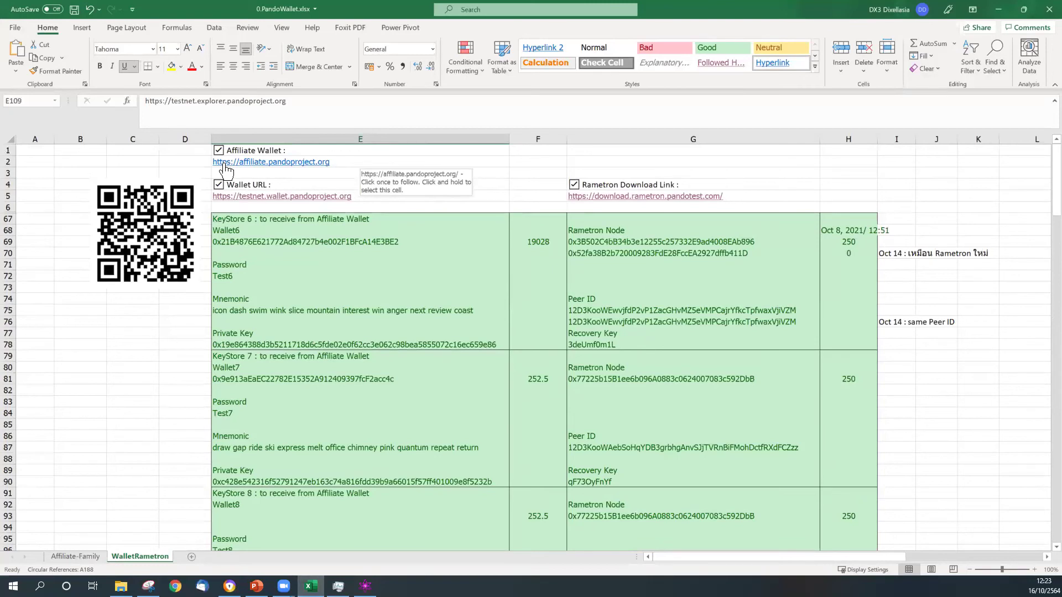
pyautogui.click(223, 162)
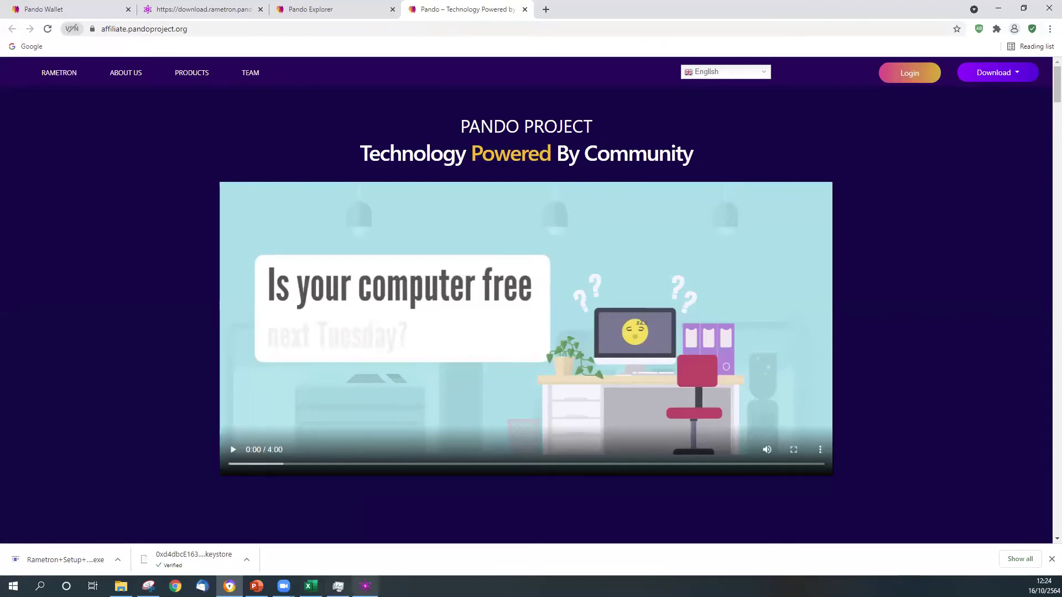
# Step: Go from the affiliate home page to the My account login page
pyautogui.moveTo(311, 586)
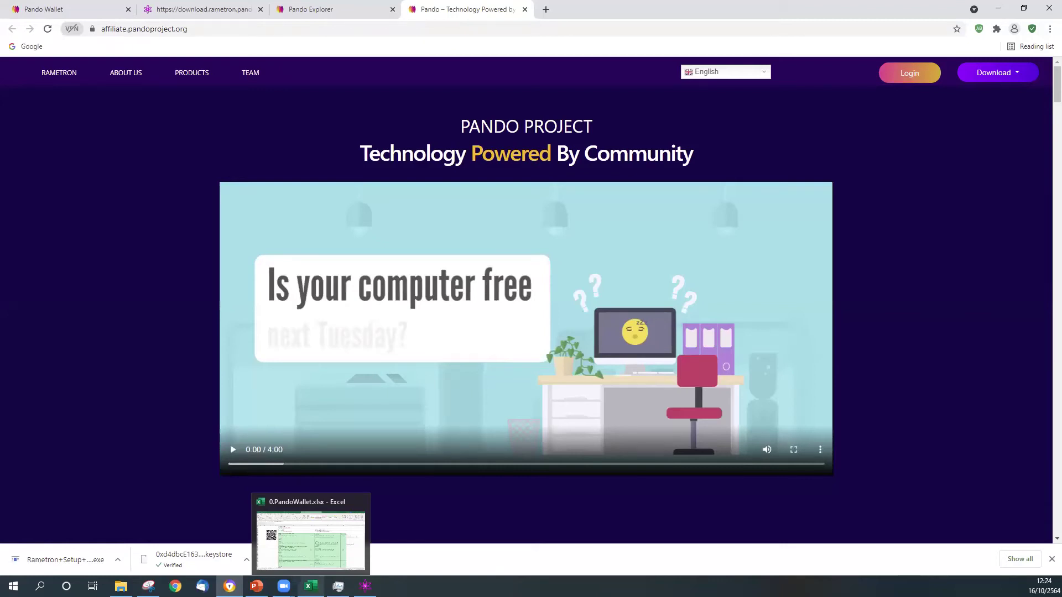
pyautogui.click(322, 551)
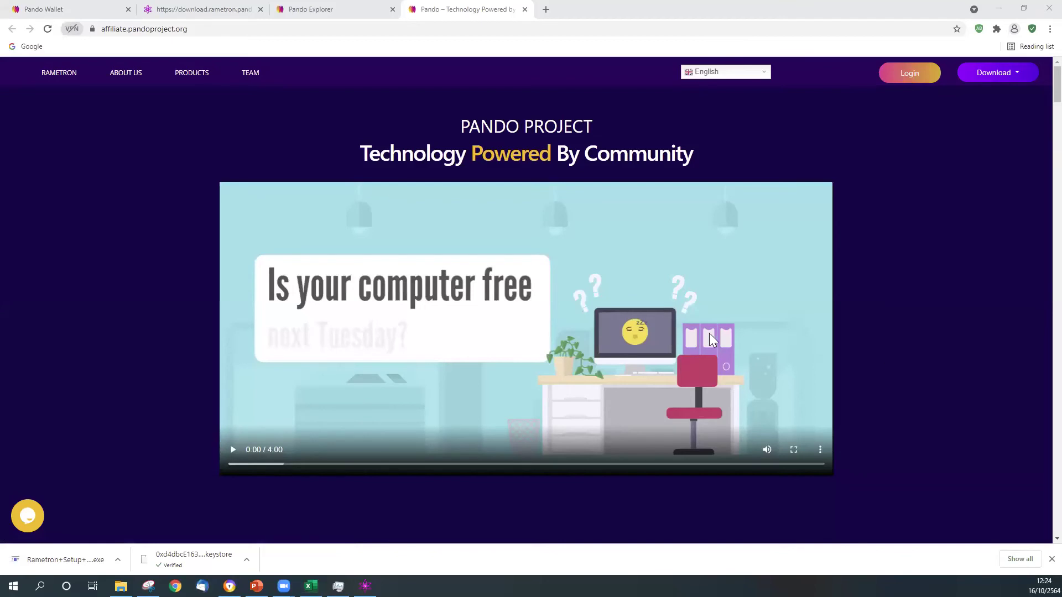
pyautogui.click(919, 74)
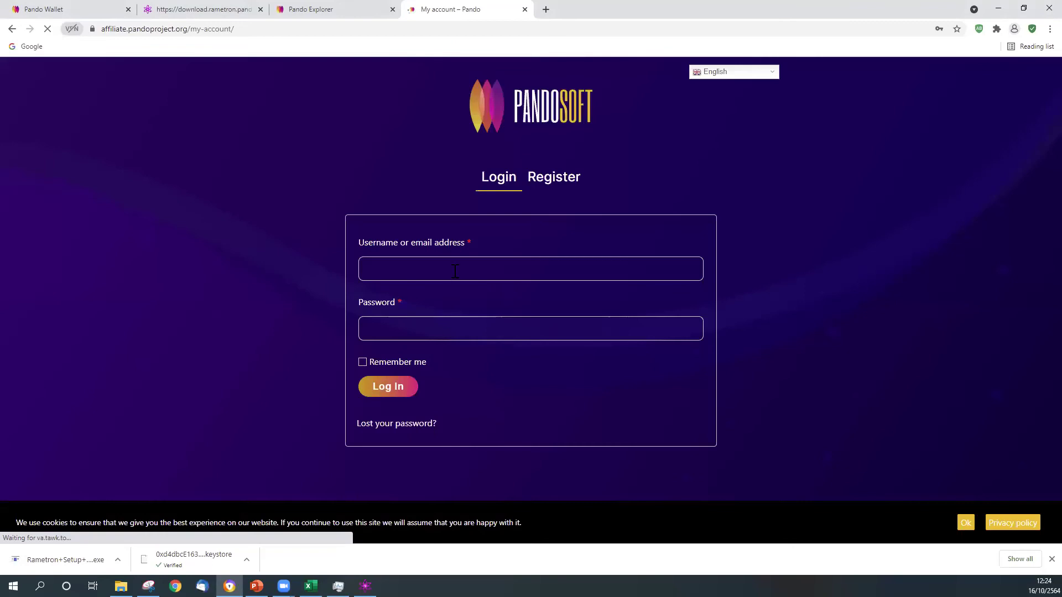
# Step: Log in with the account e-mail and password, and dismiss the save-password prompt
pyautogui.click(490, 270)
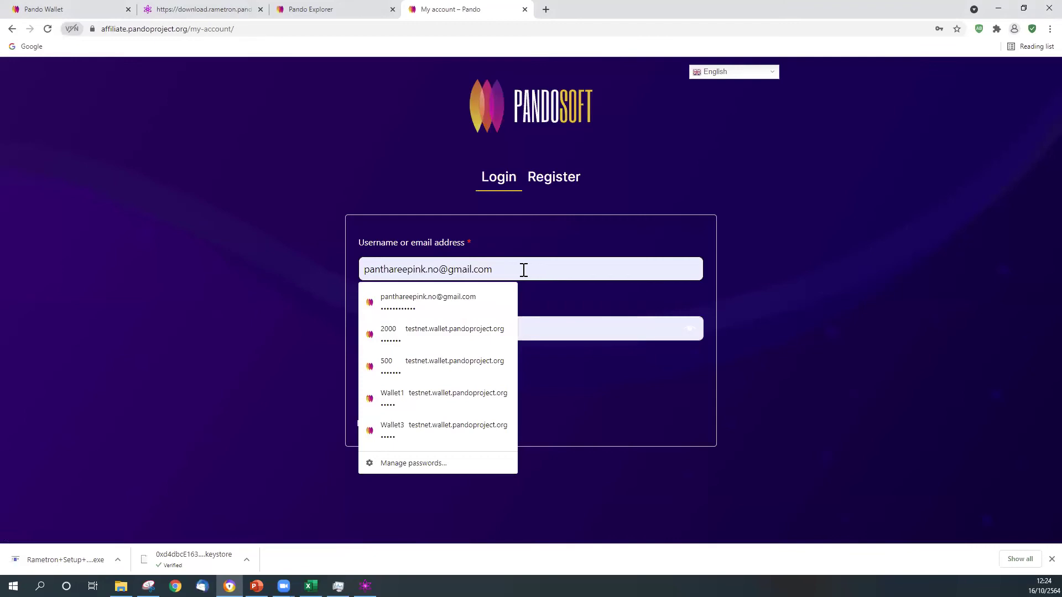
pyautogui.moveTo(524, 269); pyautogui.dragTo(344, 278)
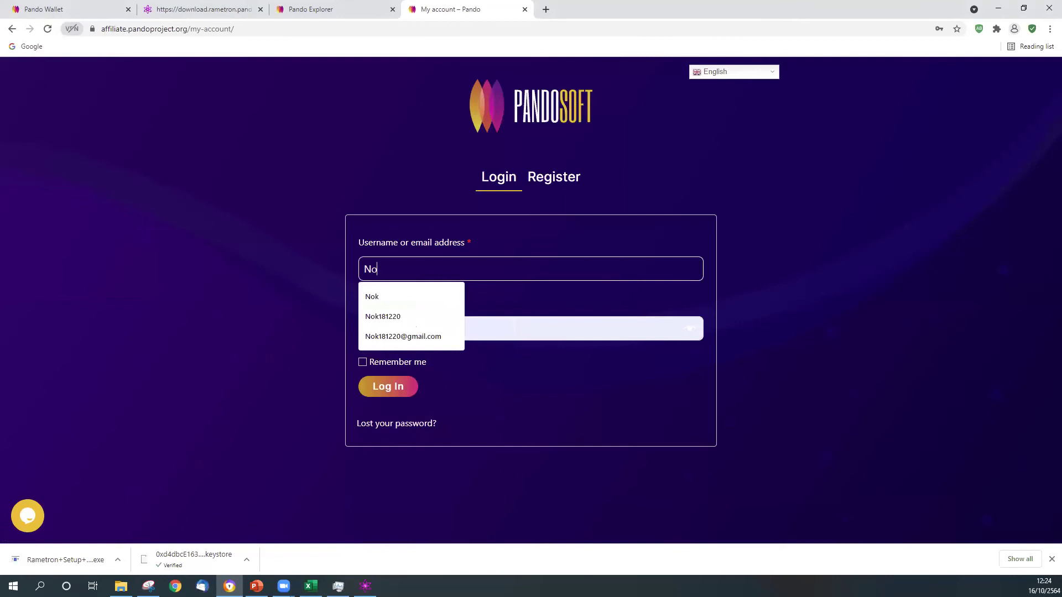
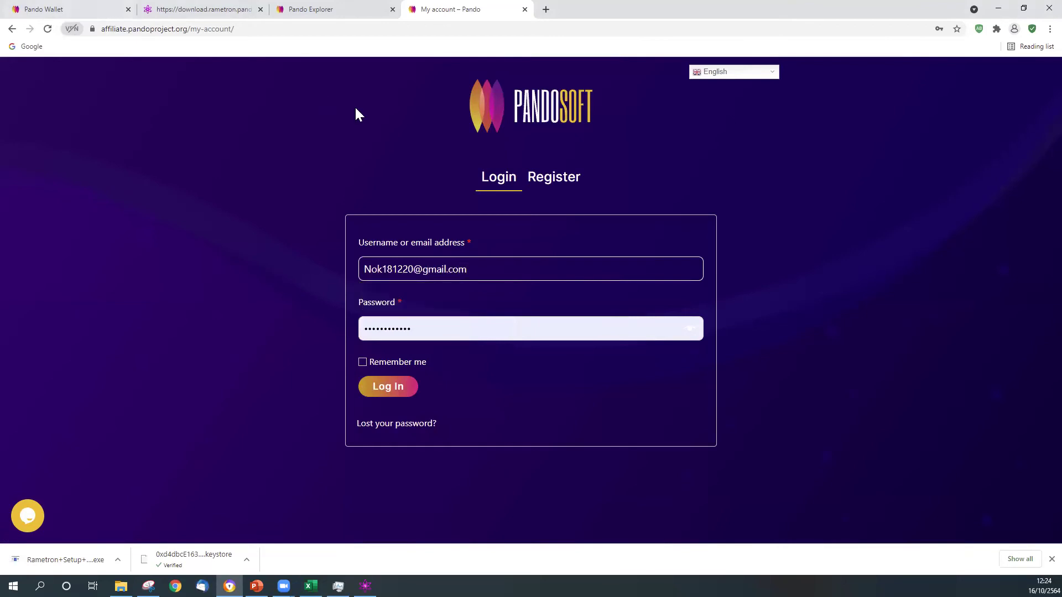
pyautogui.click(445, 329)
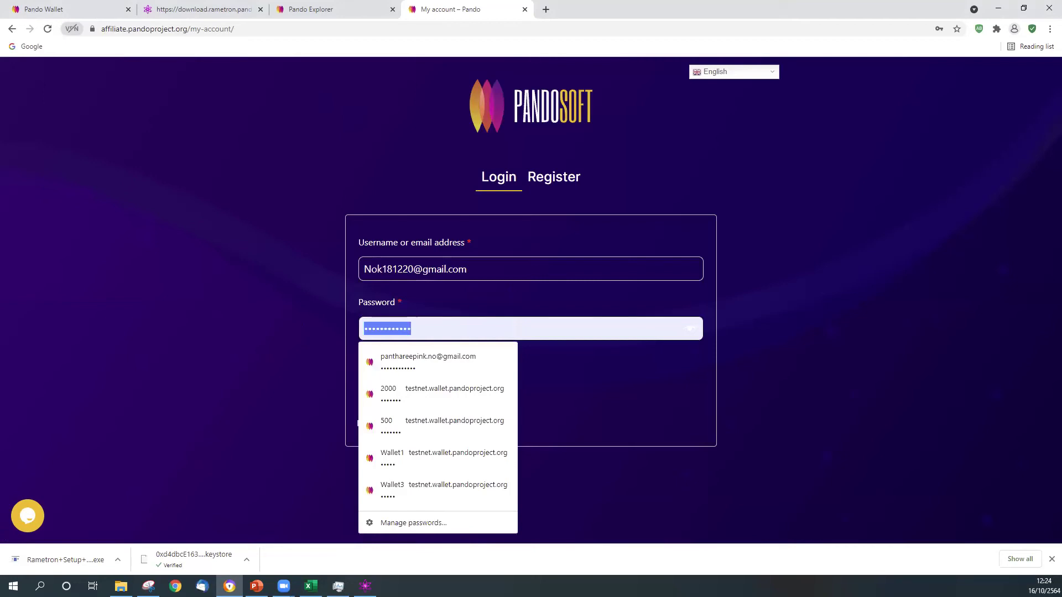
pyautogui.write('************')
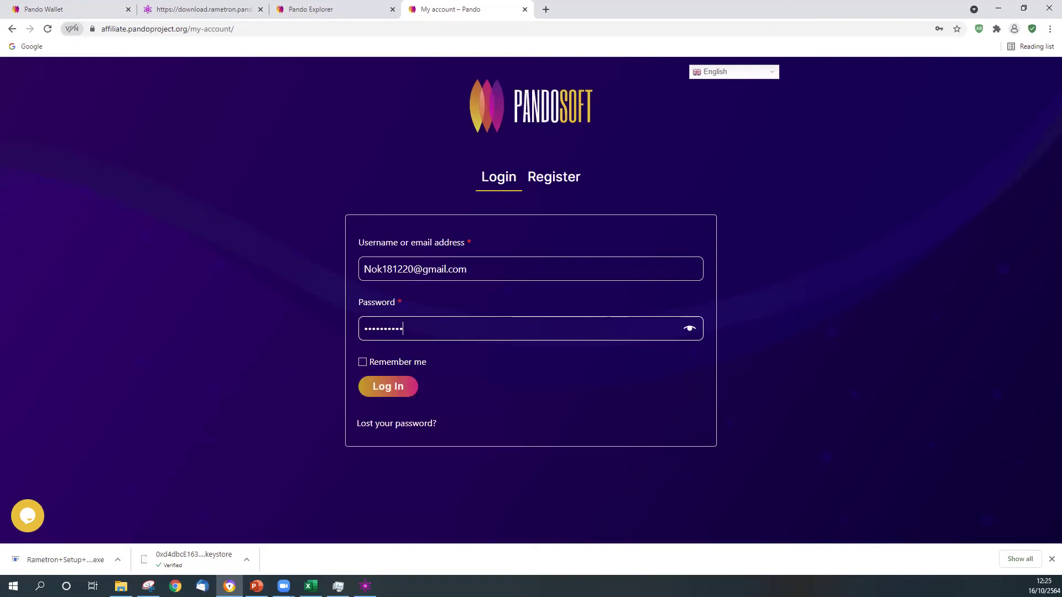
pyautogui.click(377, 391)
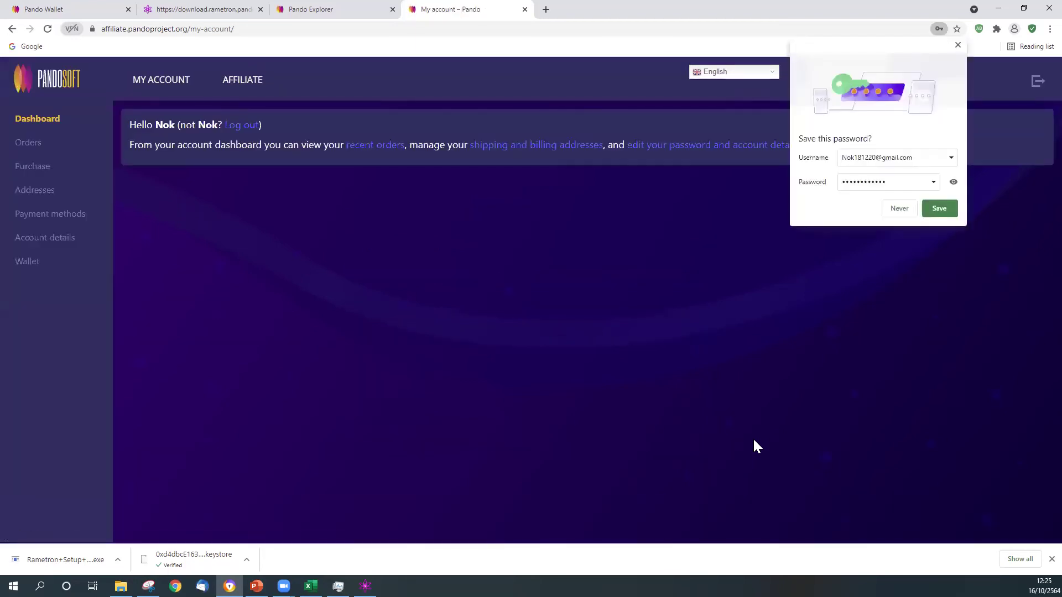
pyautogui.click(958, 45)
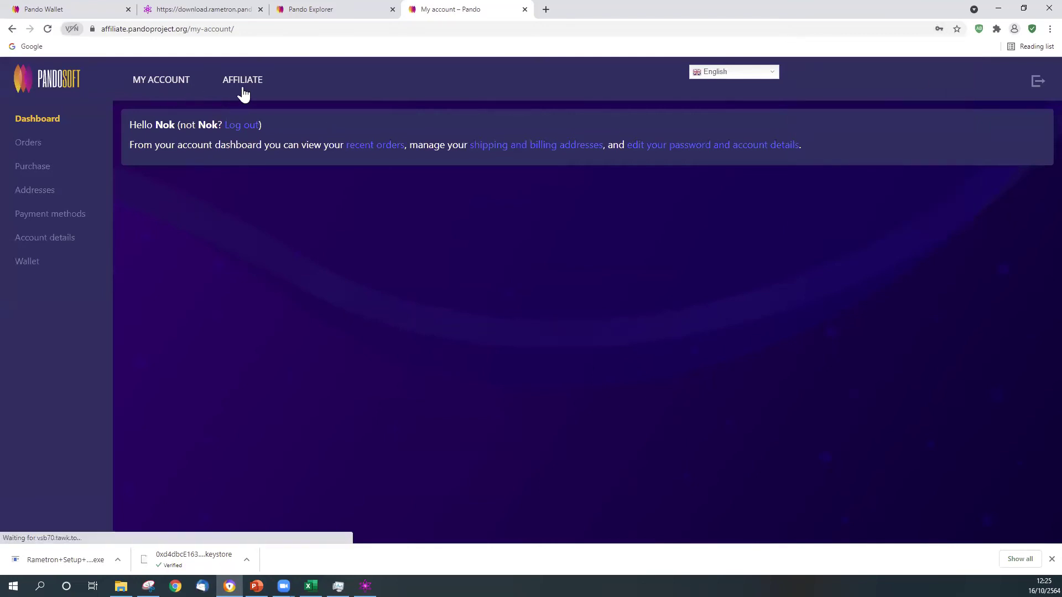
# Step: Open the Wallet page with its 252.50 balance and bring up the Withdraw Token form
pyautogui.click(27, 268)
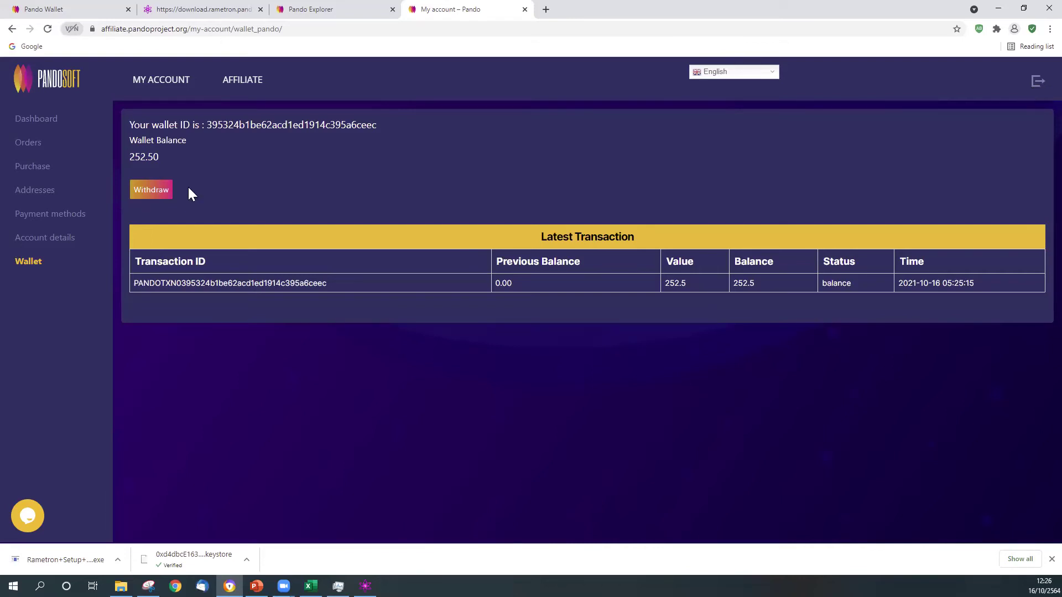
pyautogui.click(155, 194)
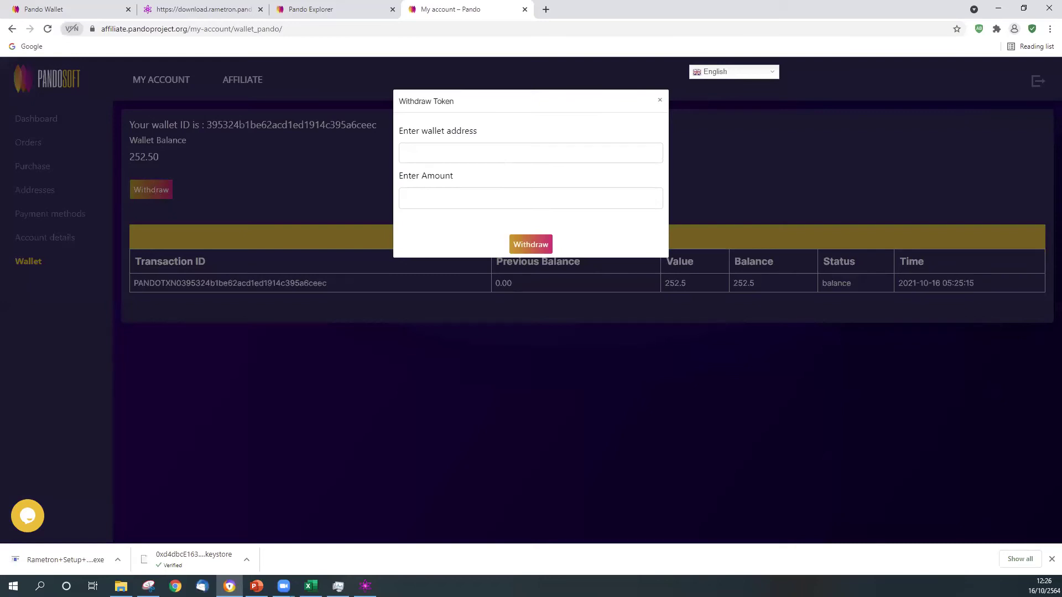
# Step: Copy the Pando Wallet address from the Pando Wallet dashboard
pyautogui.click(311, 587)
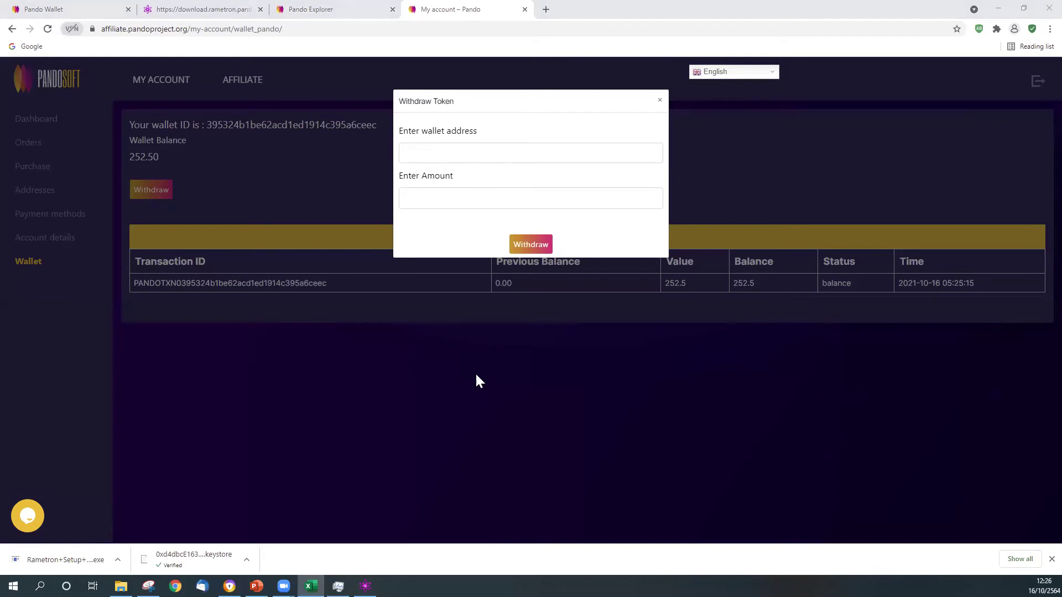
pyautogui.click(93, 12)
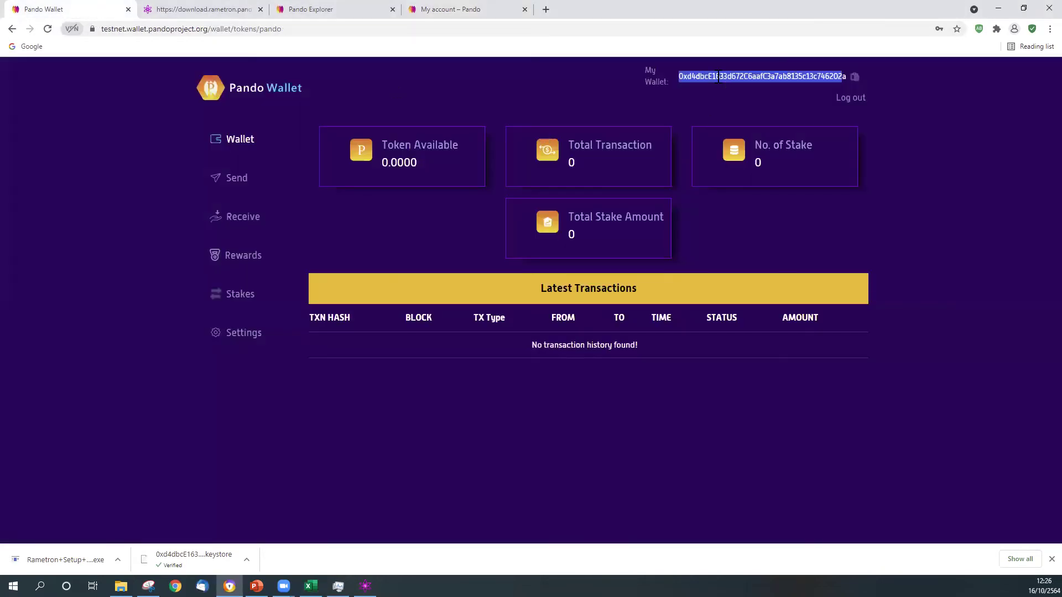
pyautogui.click(855, 81)
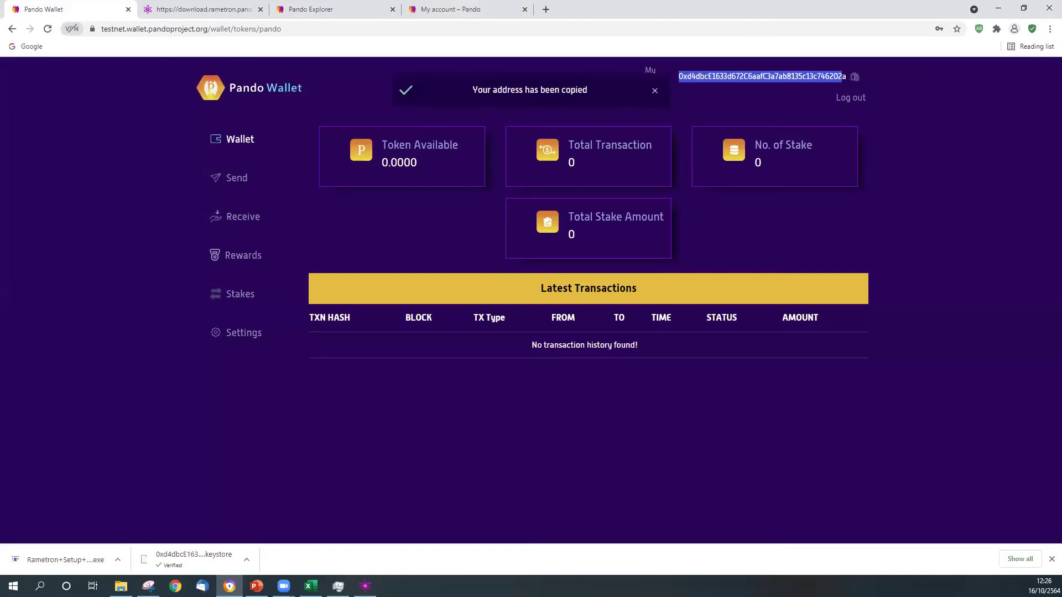
pyautogui.click(311, 586)
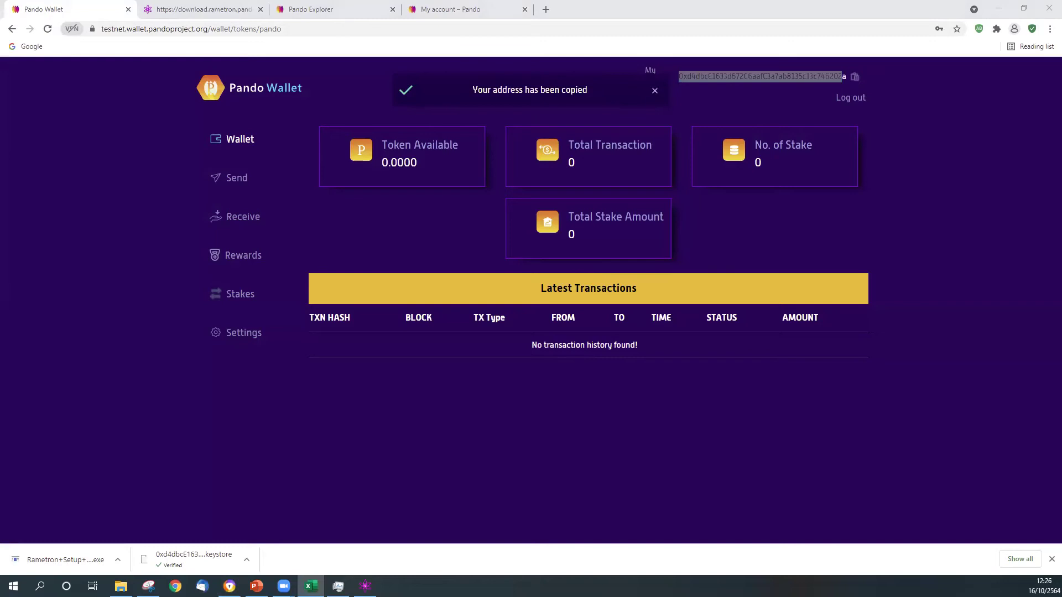
pyautogui.click(449, 15)
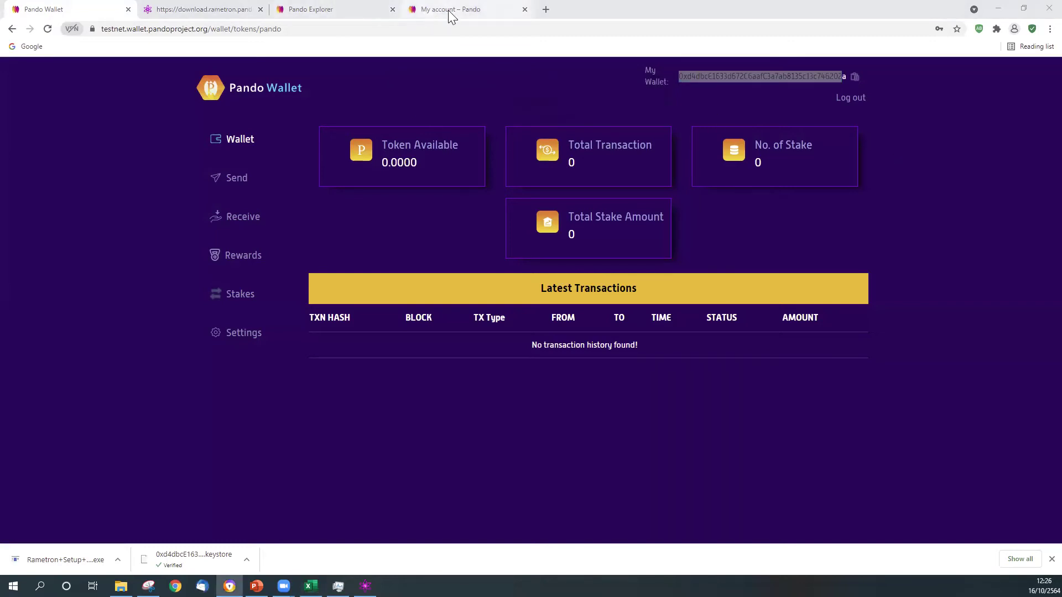
pyautogui.click(450, 15)
# Step: Paste the wallet address into the withdrawal form and withdraw 252.5 tokens
pyautogui.click(463, 154)
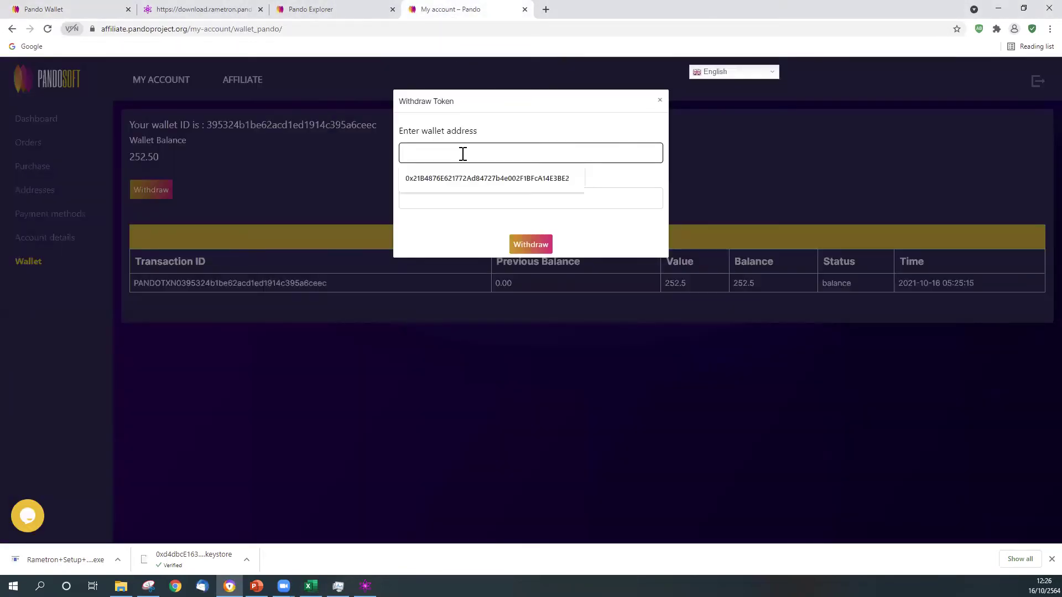
pyautogui.click(61, 13)
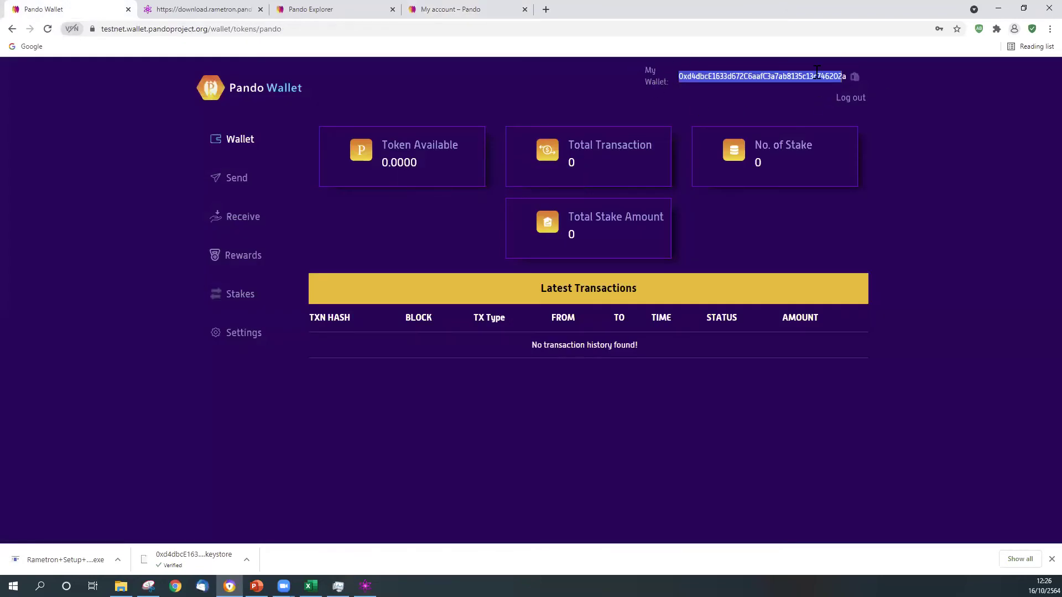
pyautogui.click(435, 12)
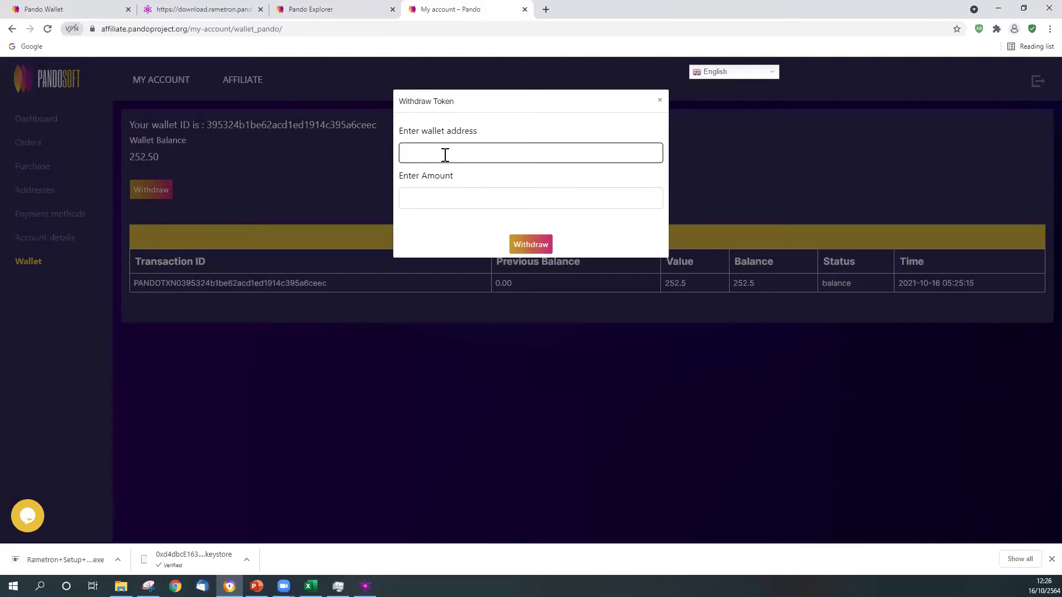
pyautogui.click(446, 155)
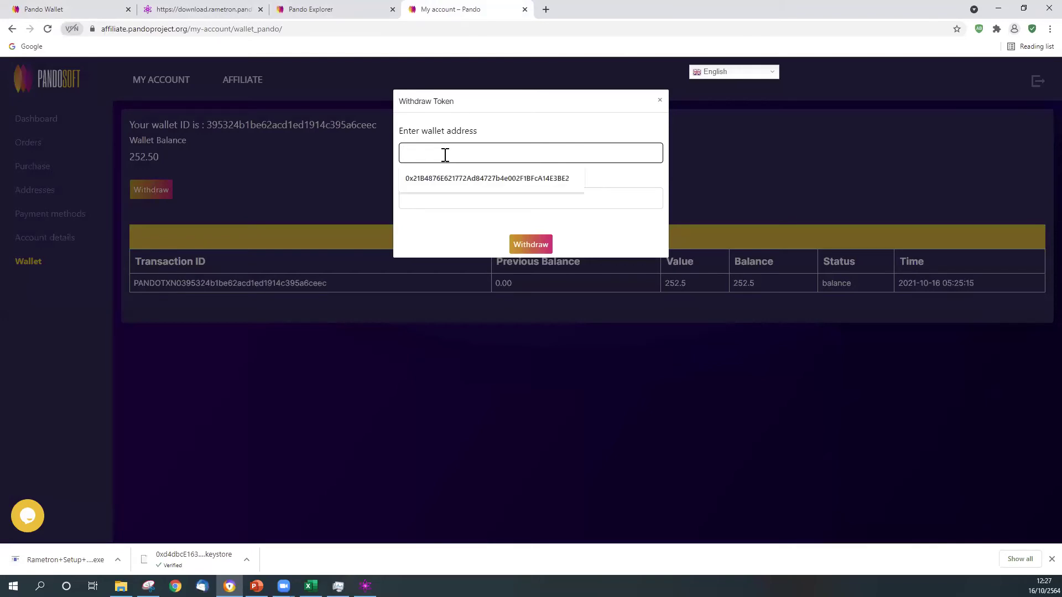
pyautogui.hotkey('ctrl', 'v')
pyautogui.click(459, 203)
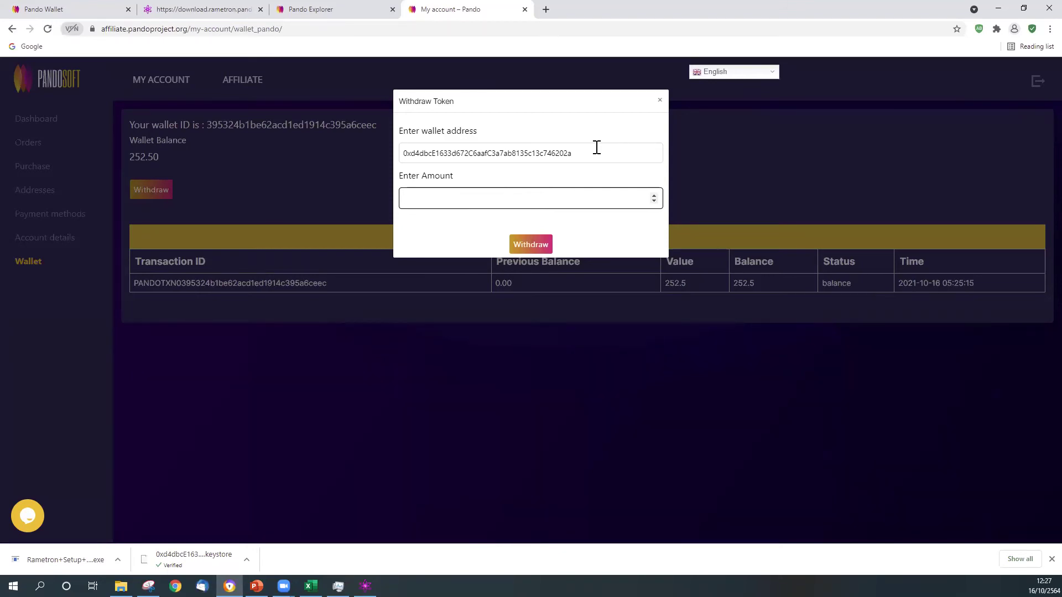
pyautogui.write('252.5')
pyautogui.click(524, 246)
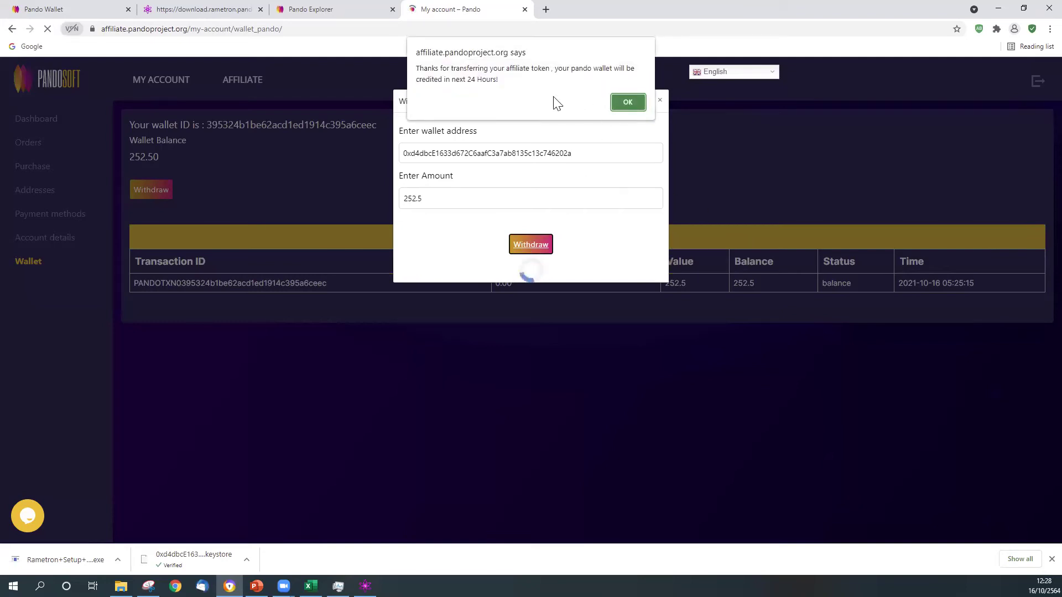
# Step: Acknowledge the alert confirming the 252.5-token transfer to the Pando wallet
pyautogui.moveTo(513, 81); pyautogui.dragTo(408, 55)
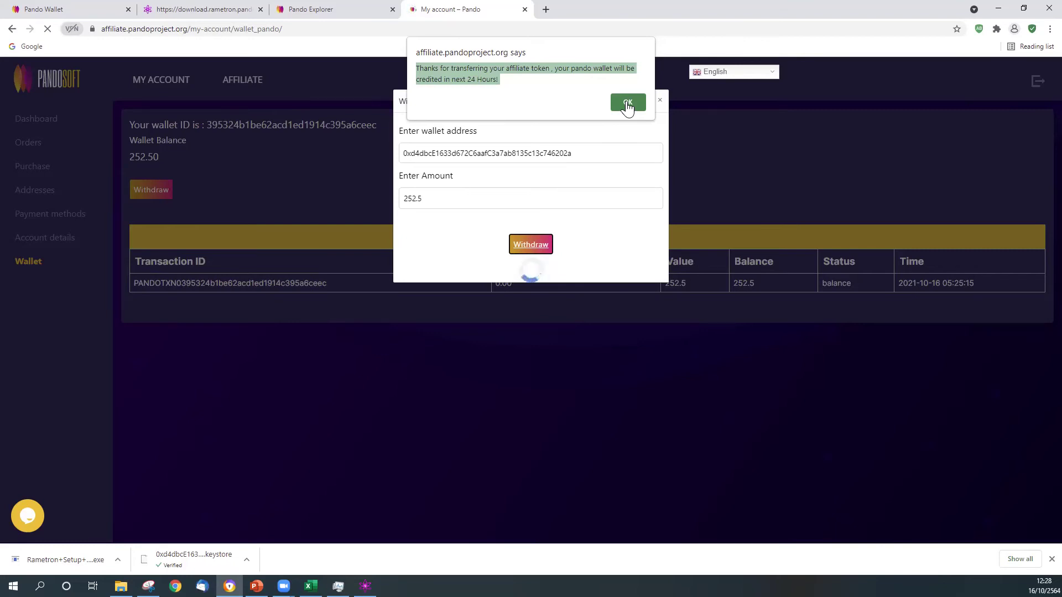
pyautogui.click(627, 105)
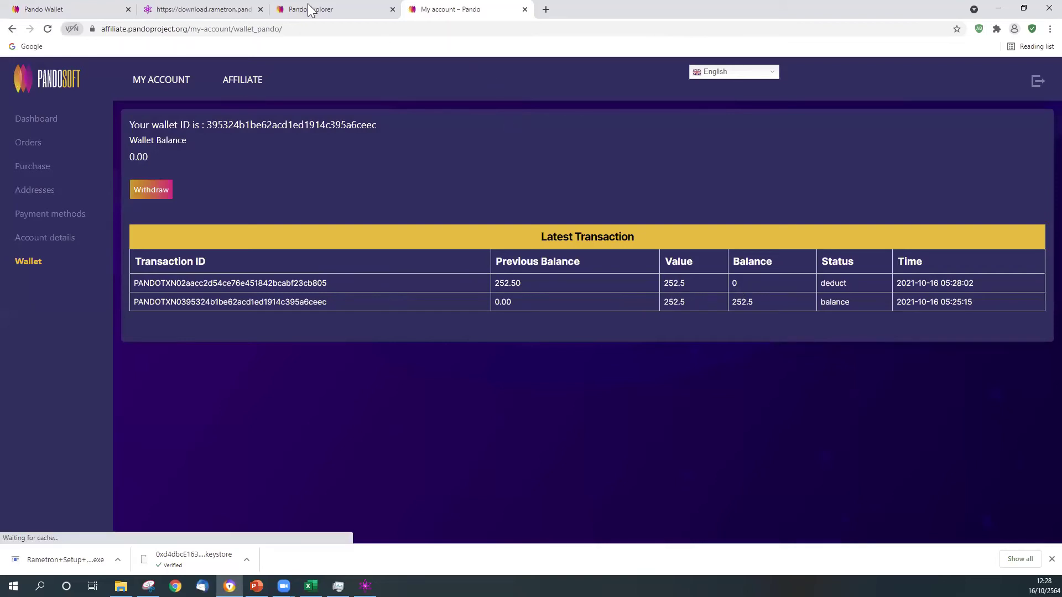
# Step: Return to the Pando Wallet dashboard, still showing 0.0000 tokens and no transactions
pyautogui.click(89, 6)
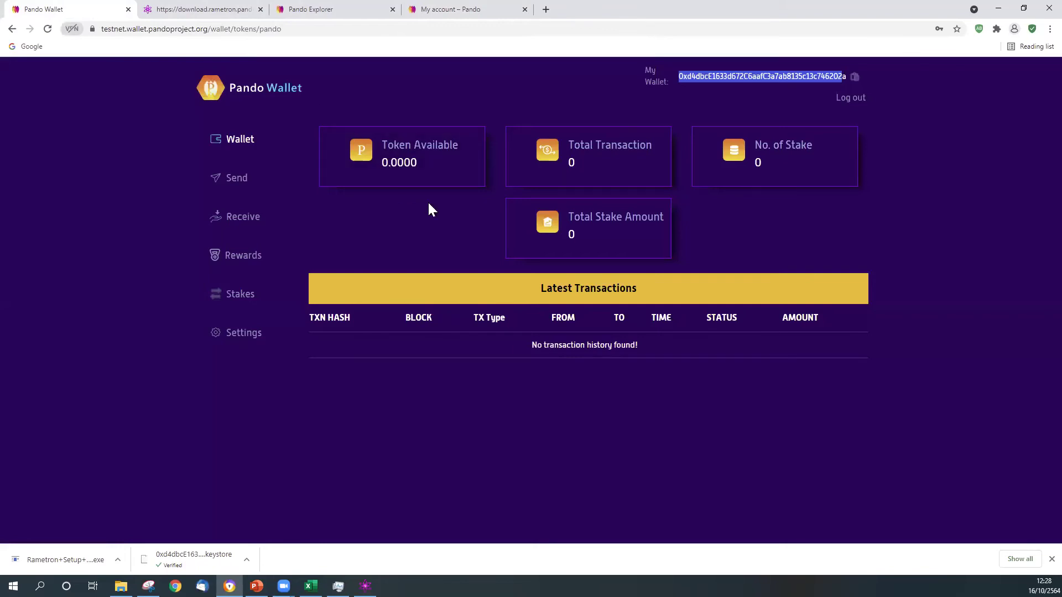
pyautogui.click(452, 16)
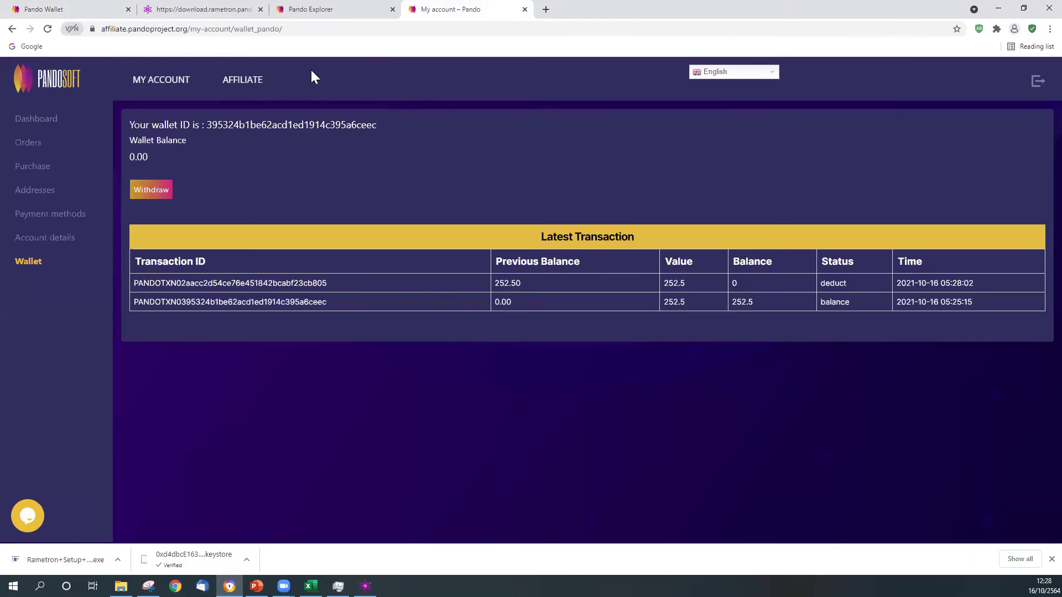
pyautogui.click(108, 17)
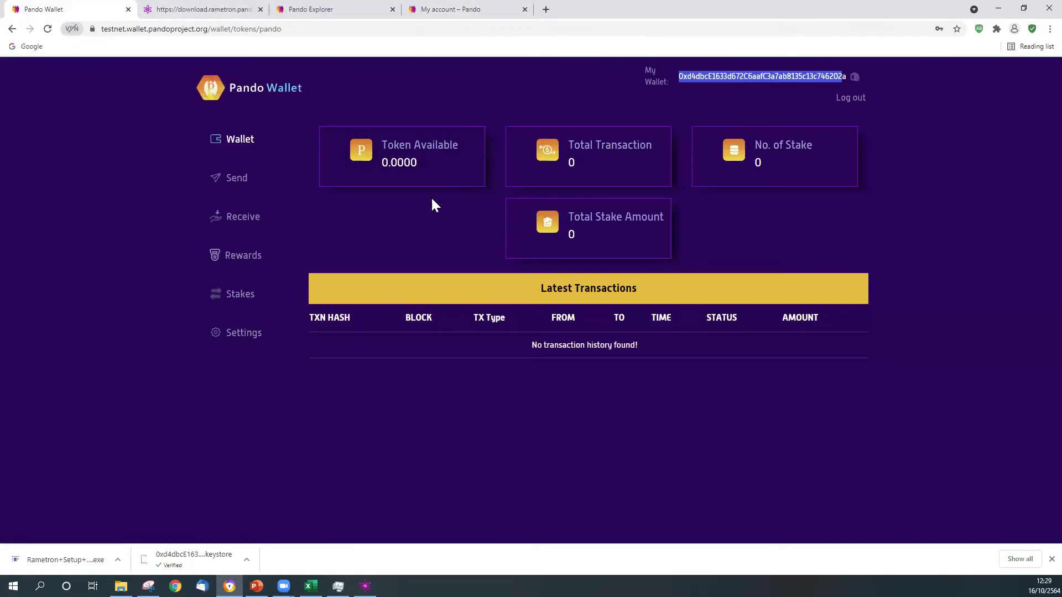
pyautogui.hotkey('alt', 'Tab')
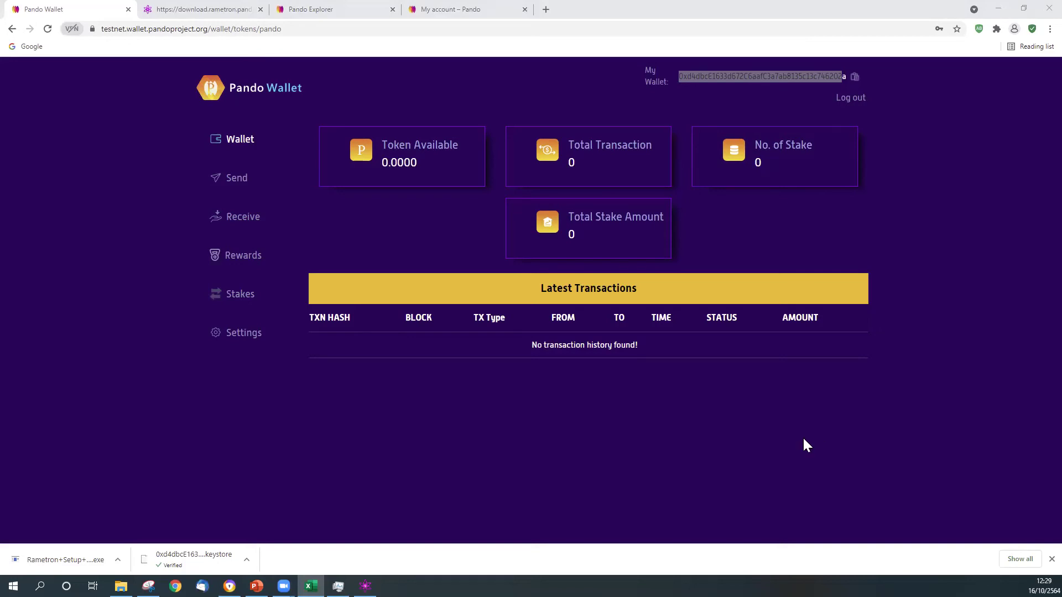
pyautogui.click(885, 235)
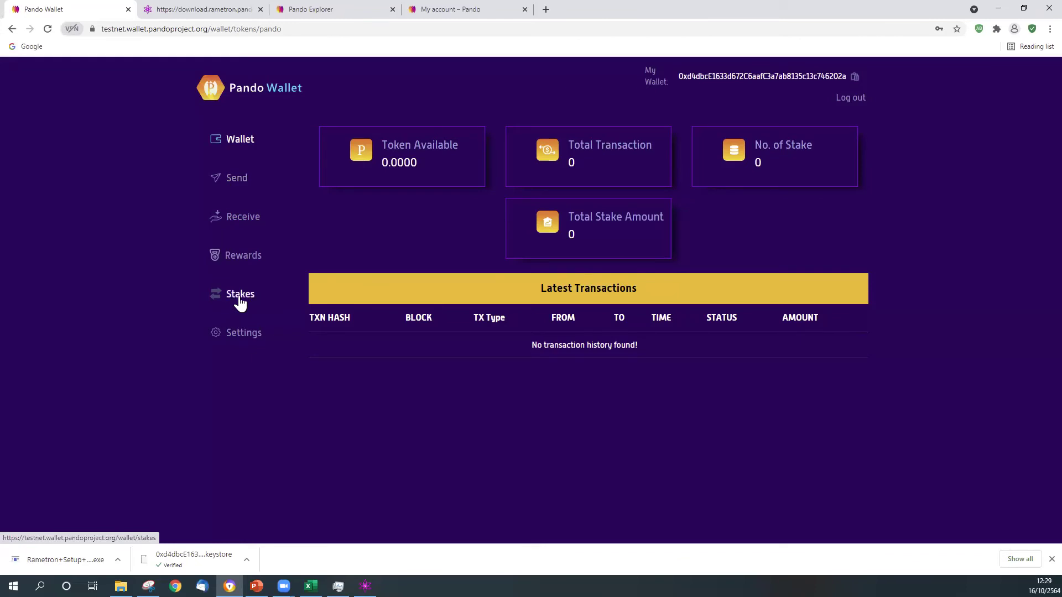
# Step: Start a Rametron Node stake deposit from the Stakes page (Pando, 250 minimum)
pyautogui.click(240, 302)
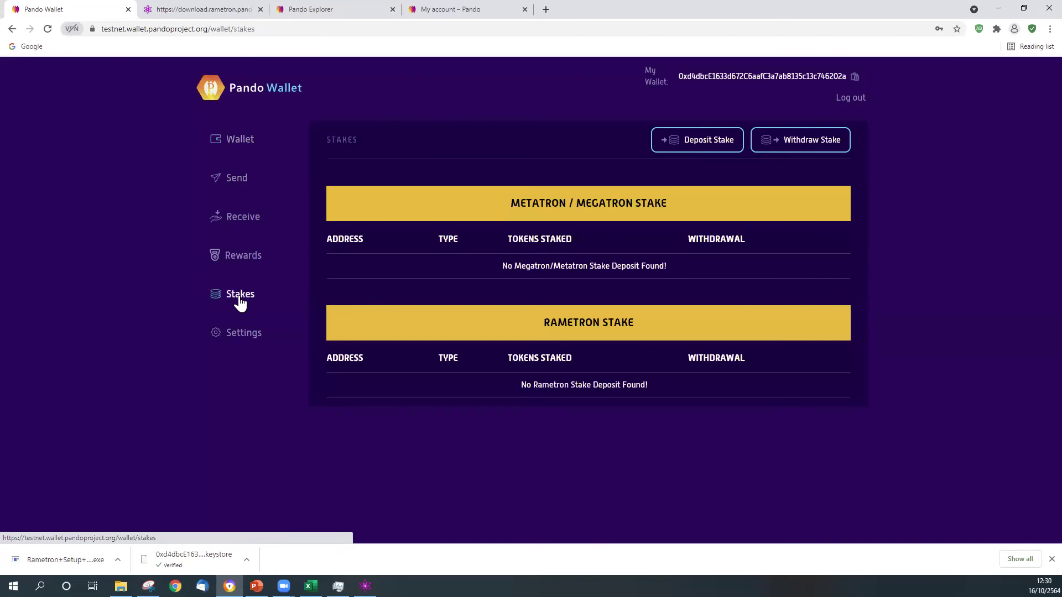
pyautogui.click(695, 145)
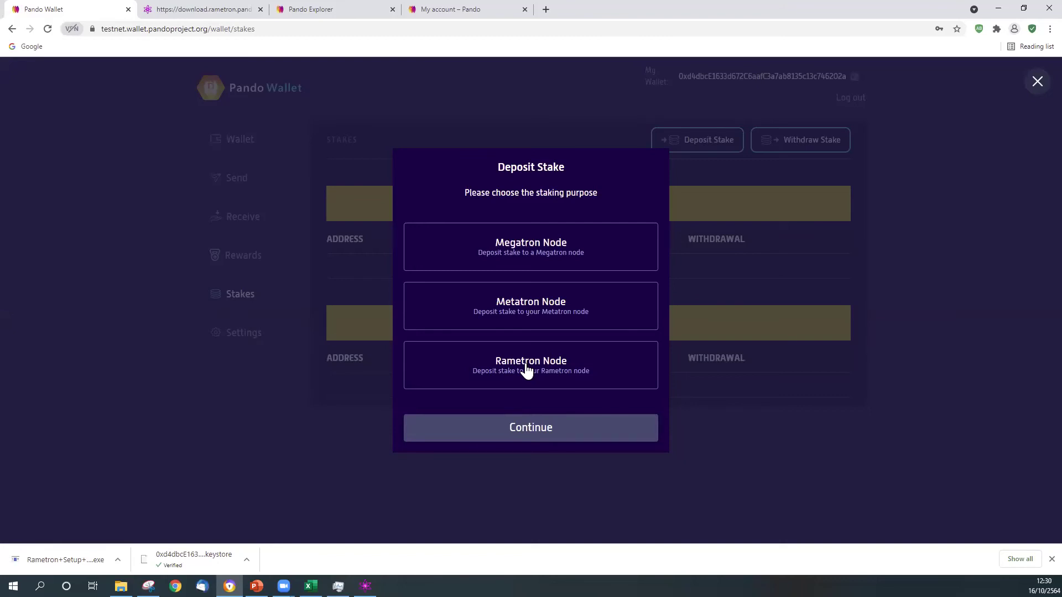
pyautogui.click(525, 365)
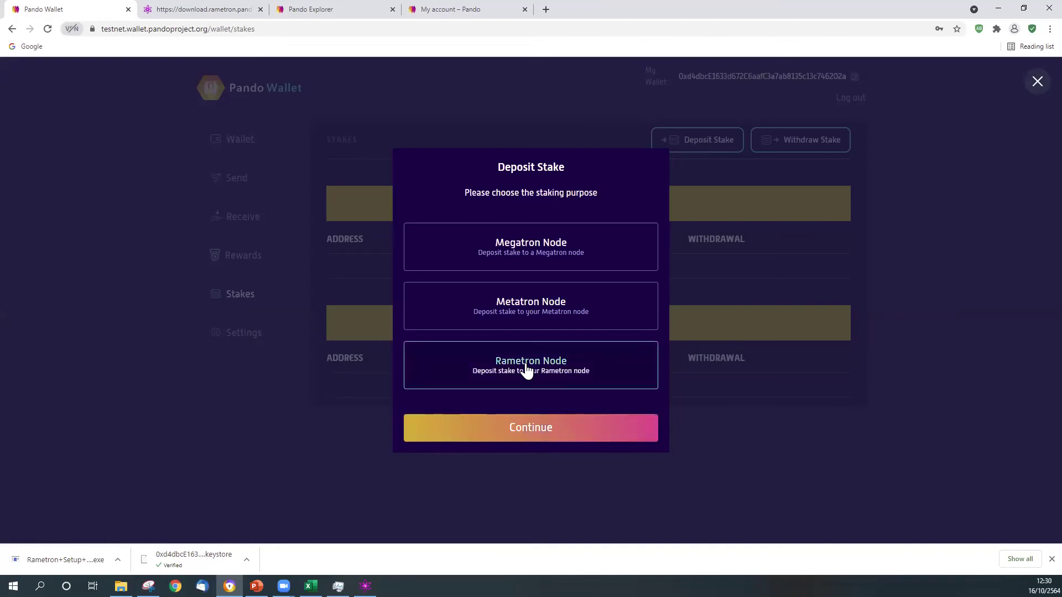
pyautogui.click(539, 434)
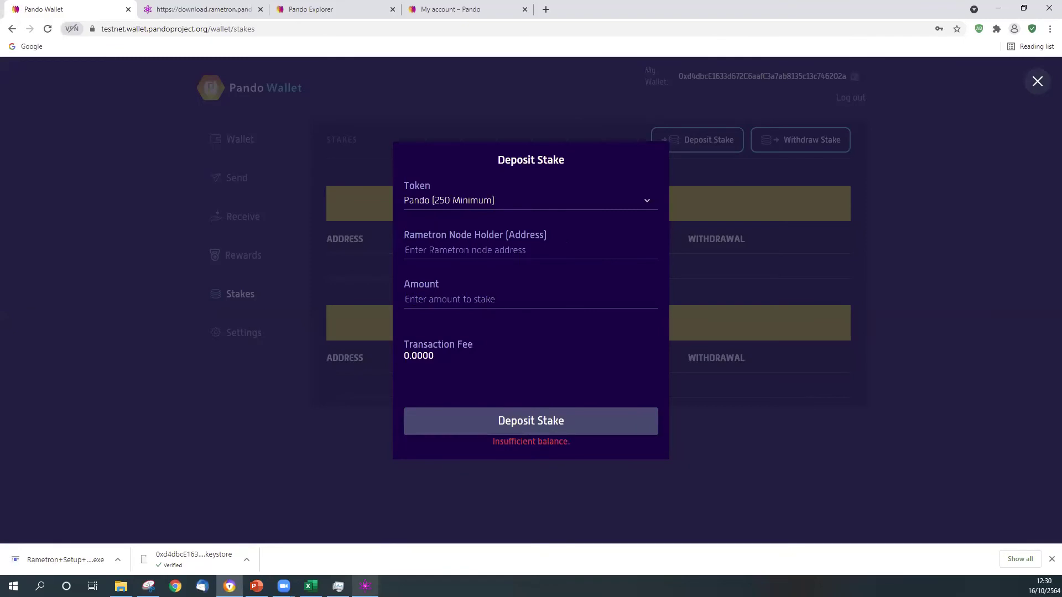
# Step: Enter the copied Rametron node address and a 250 stake, then return to Rametron's dashboard
pyautogui.click(365, 586)
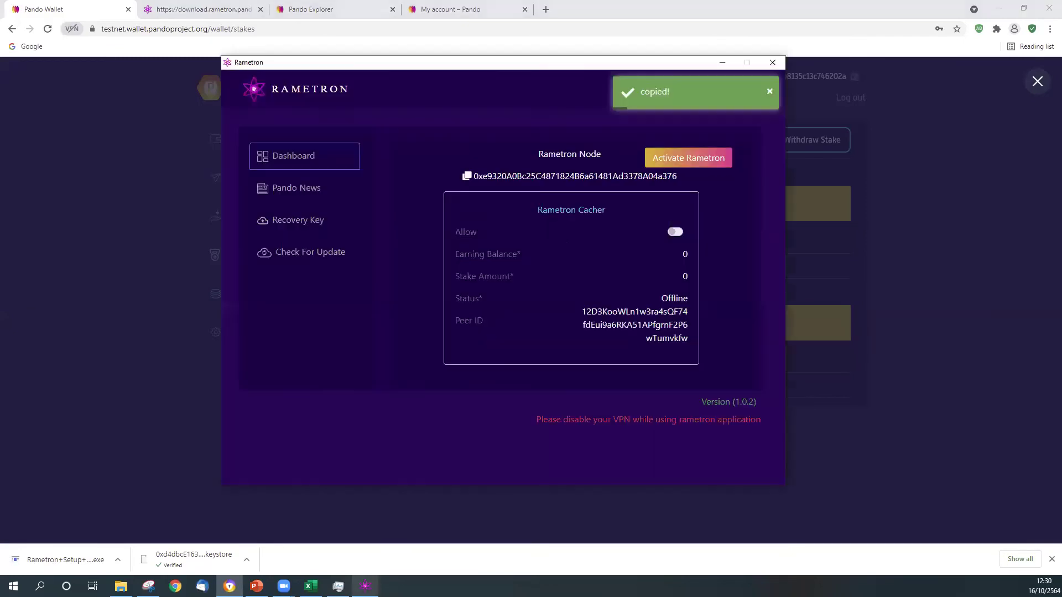
pyautogui.click(466, 178)
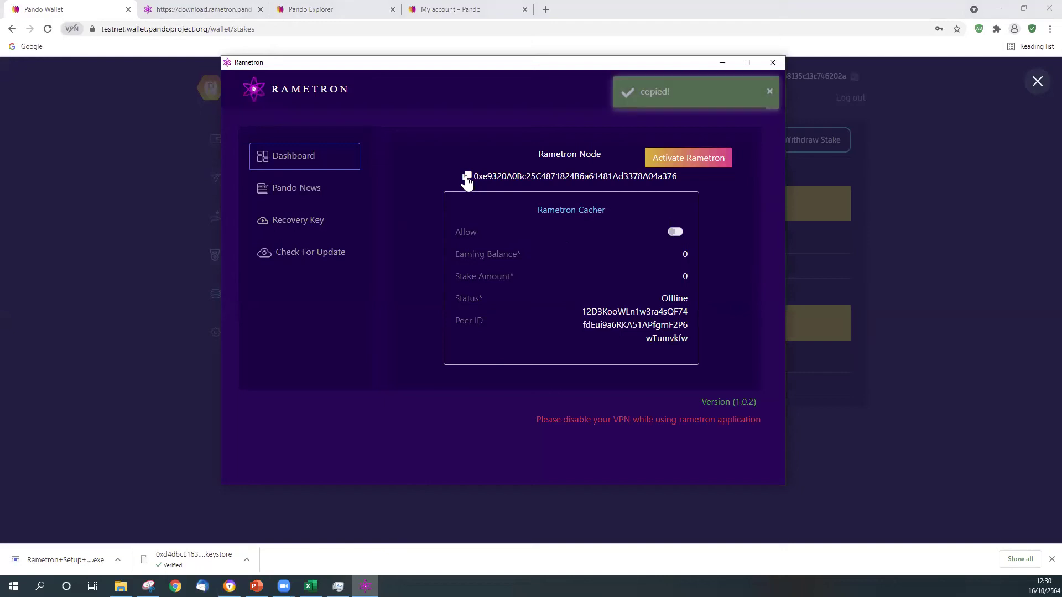
pyautogui.click(99, 14)
pyautogui.click(418, 250)
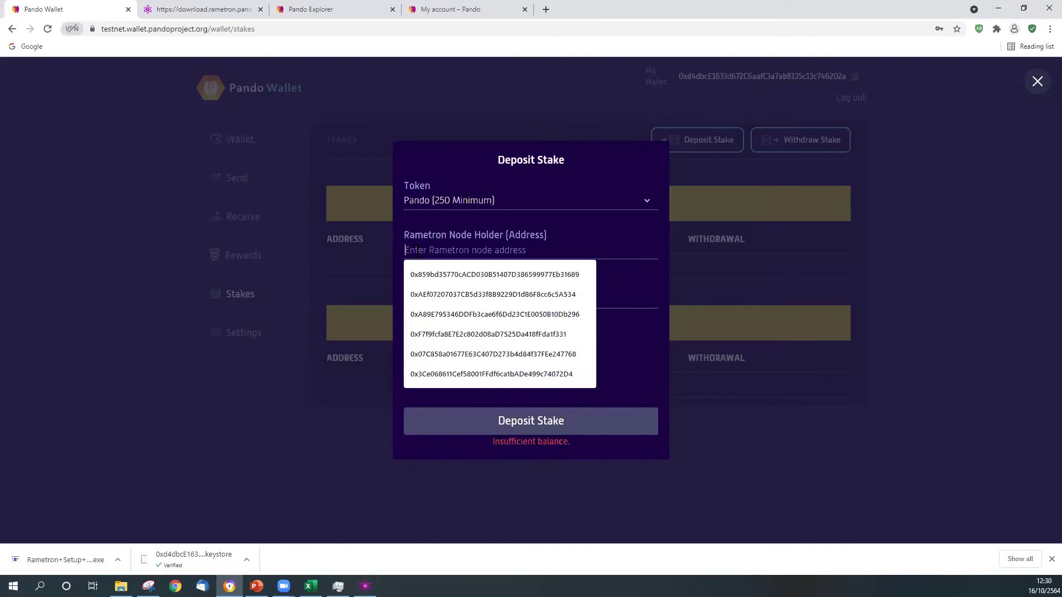
pyautogui.hotkey('ctrl', 'v')
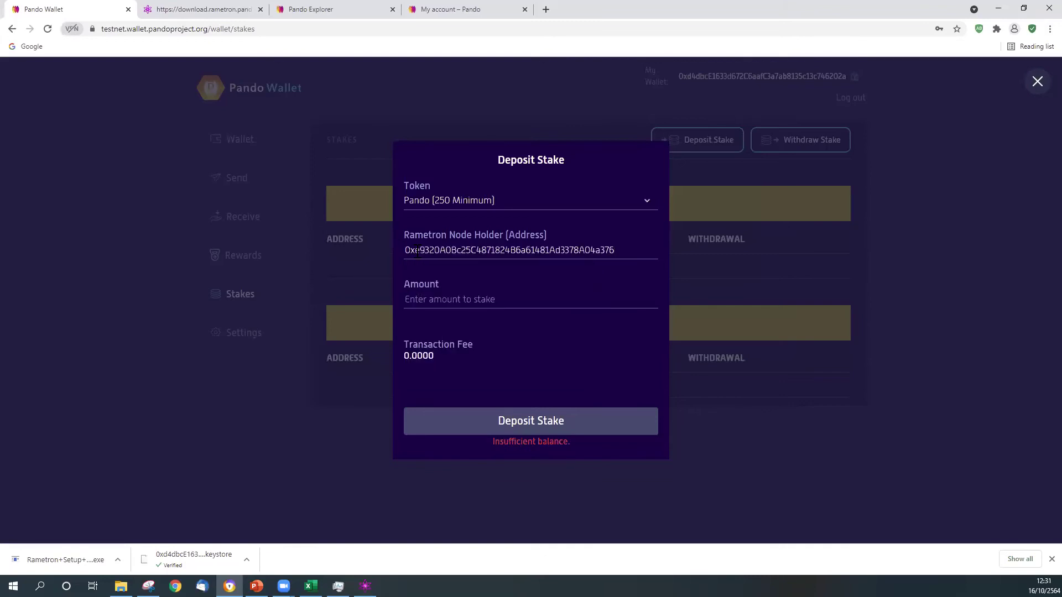
pyautogui.click(497, 300)
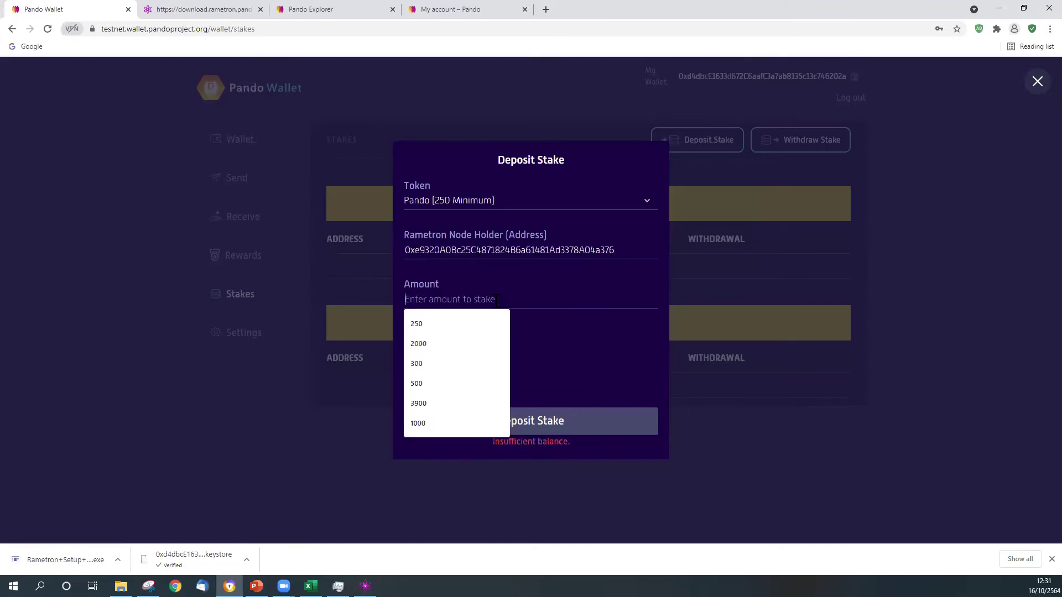
pyautogui.write('250')
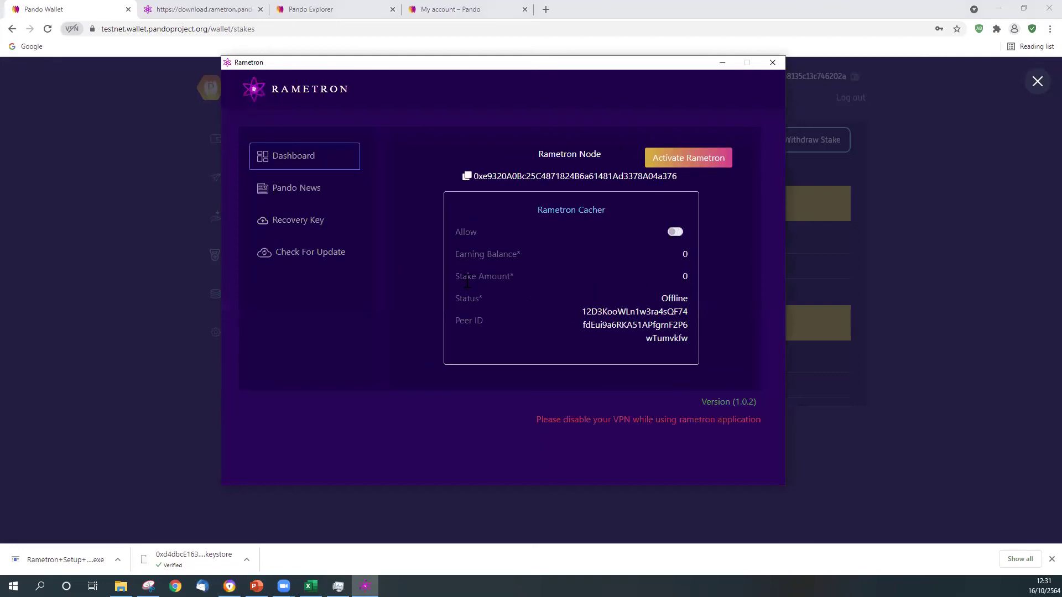
pyautogui.moveTo(453, 276); pyautogui.dragTo(517, 281)
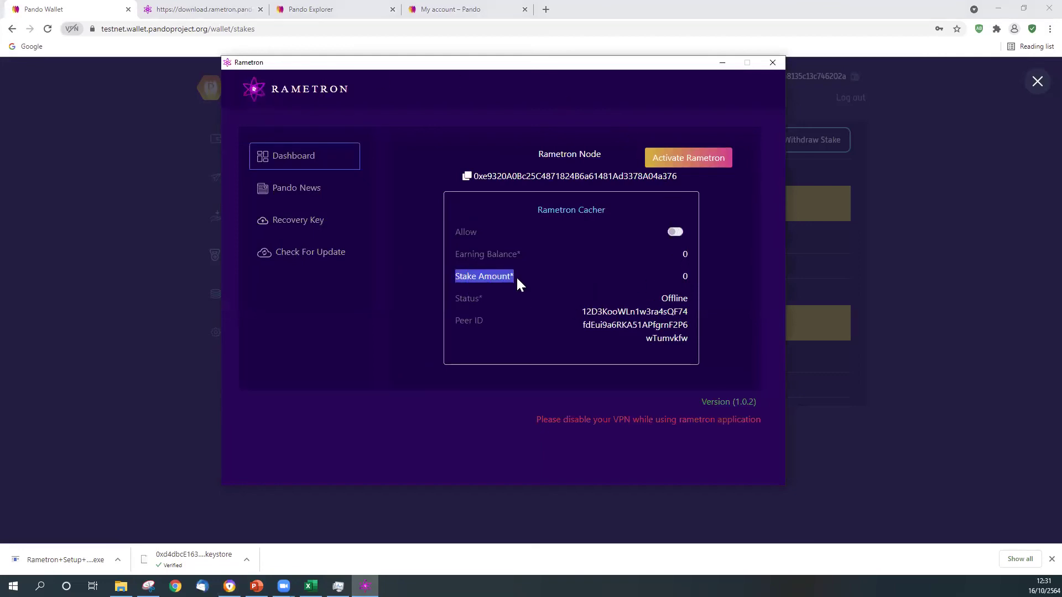
pyautogui.click(683, 280)
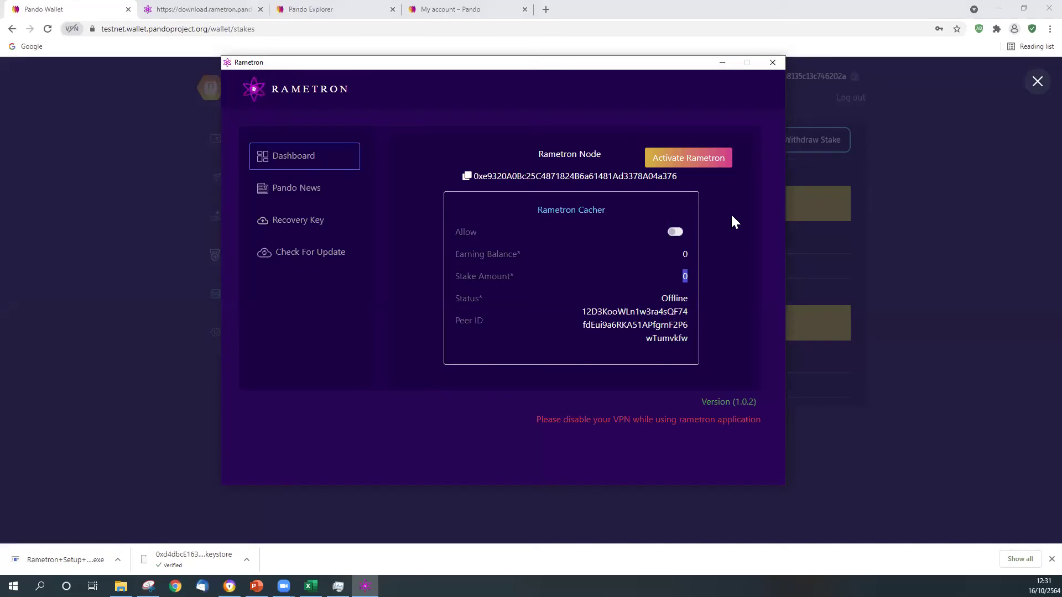
# Step: Open Rametron's activation form and begin entering the wallet's recovery e-mail address
pyautogui.click(680, 161)
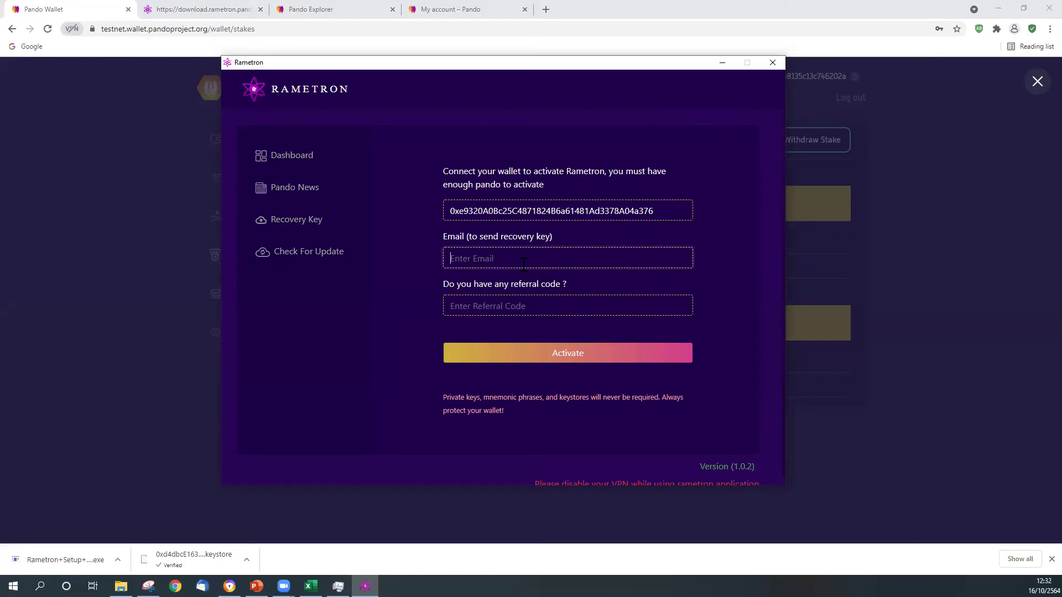
pyautogui.write('g...')
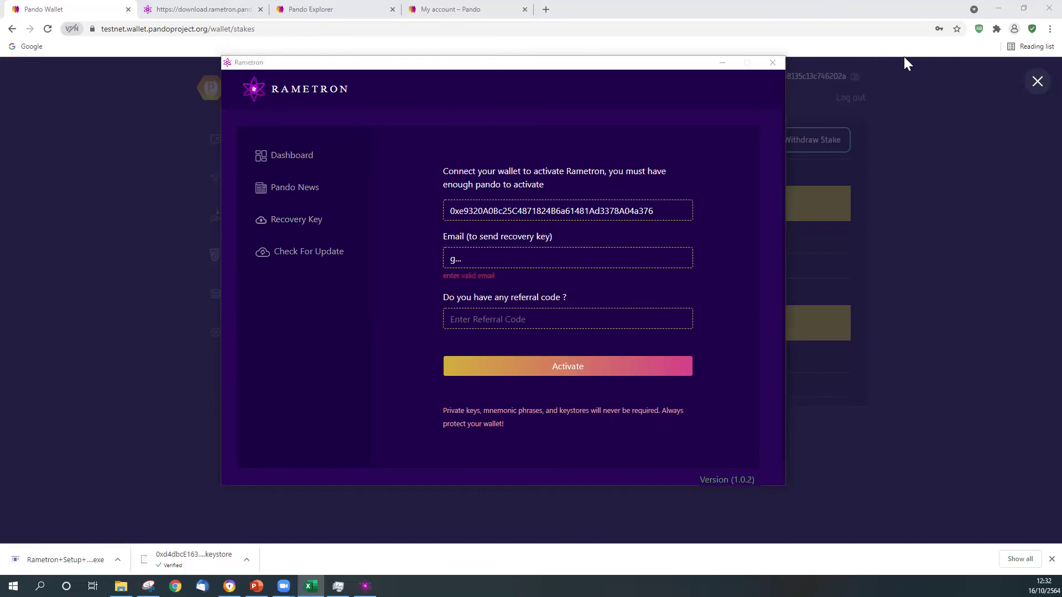
pyautogui.hotkey('alt', 'Tab')
# Step: Maximize the workbook and give recovery key cell G78 a yellow fill
pyautogui.click(841, 62)
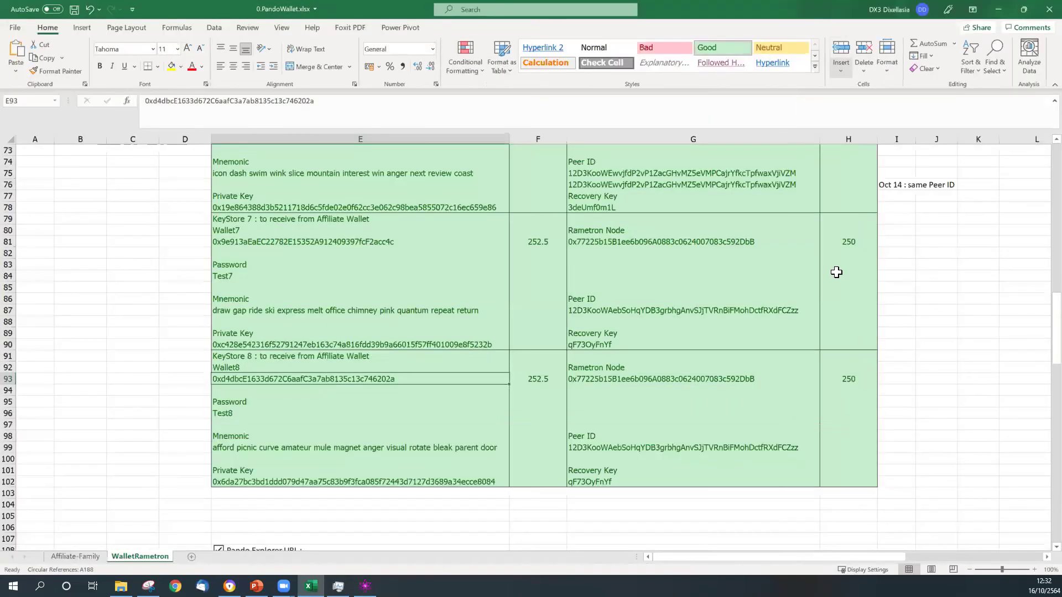
pyautogui.scroll(6, 837, 272)
pyautogui.scroll(-6, 836, 272)
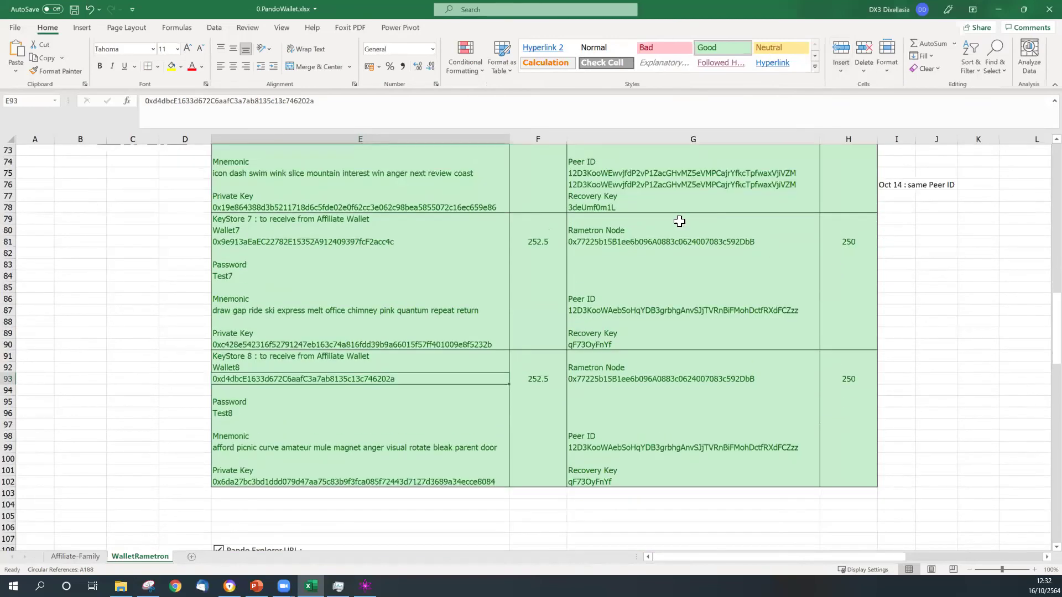
pyautogui.click(686, 208)
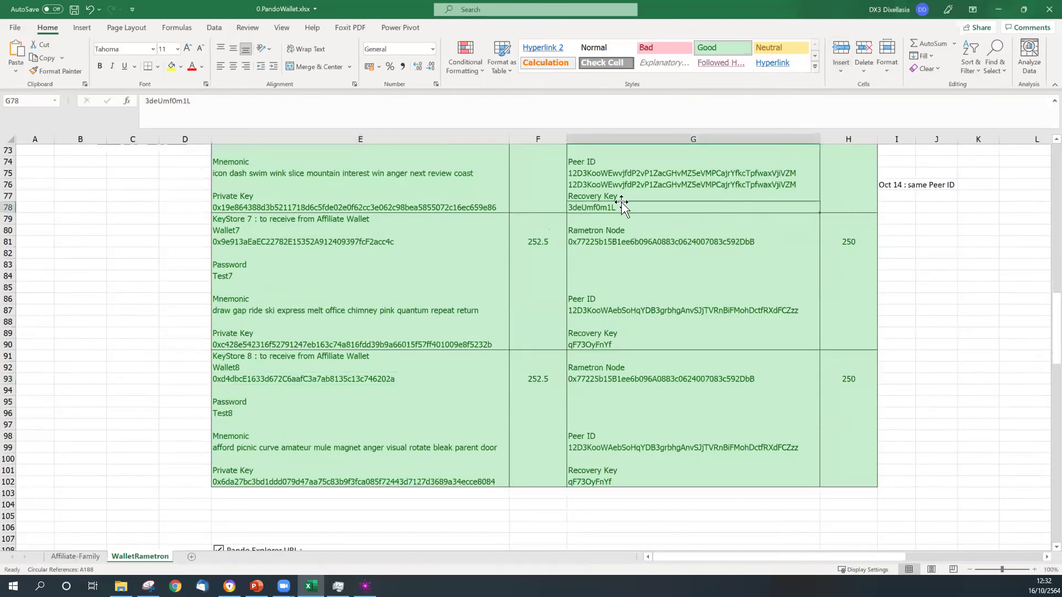
pyautogui.click(172, 66)
# Step: Fill cells G102 and G90 yellow, then return to Rametron's Dashboard
pyautogui.click(667, 347)
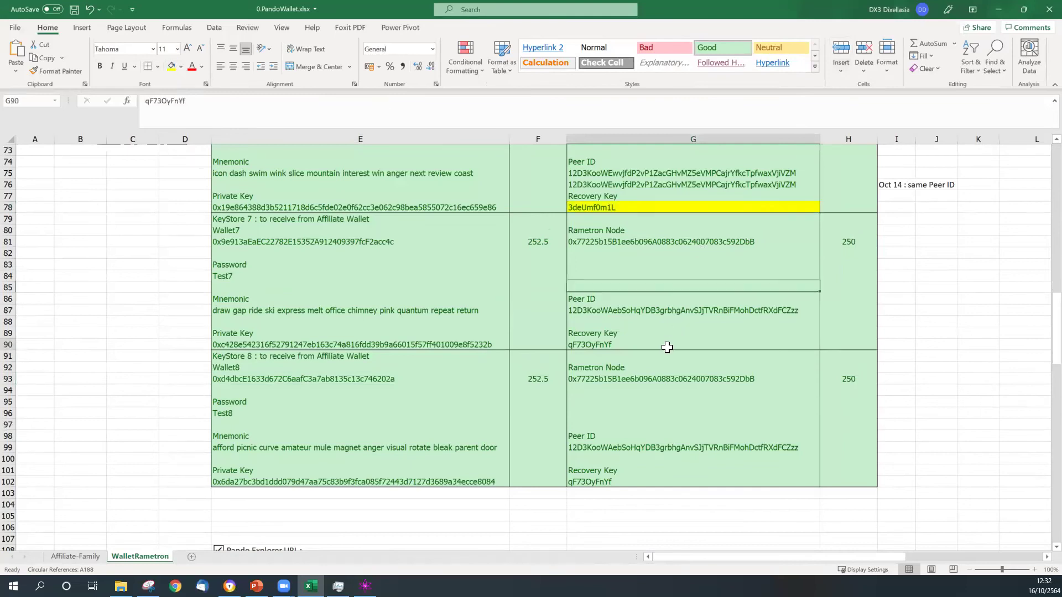
pyautogui.click(666, 482)
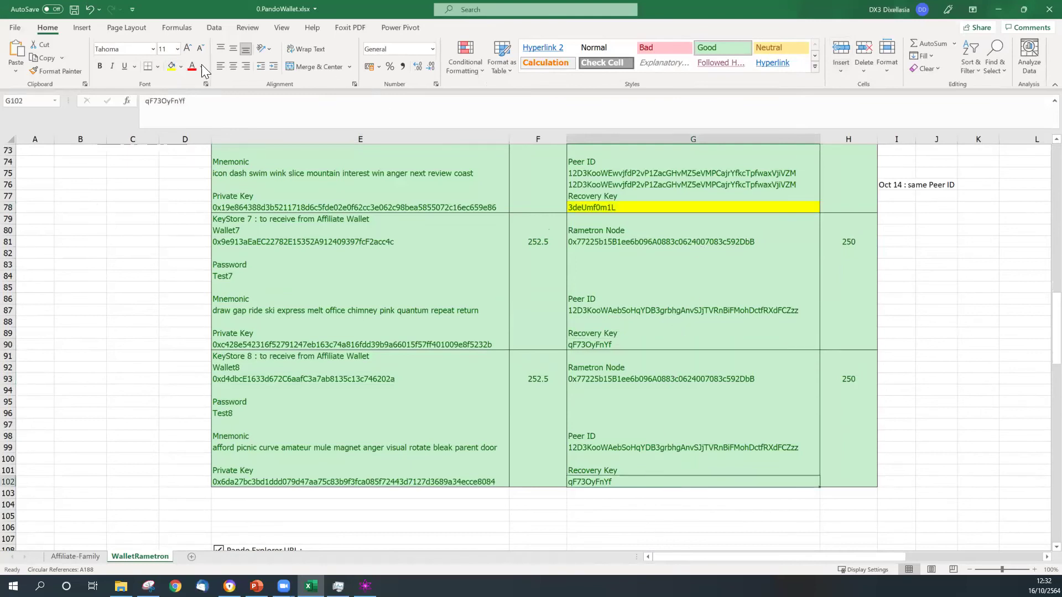
pyautogui.click(180, 66)
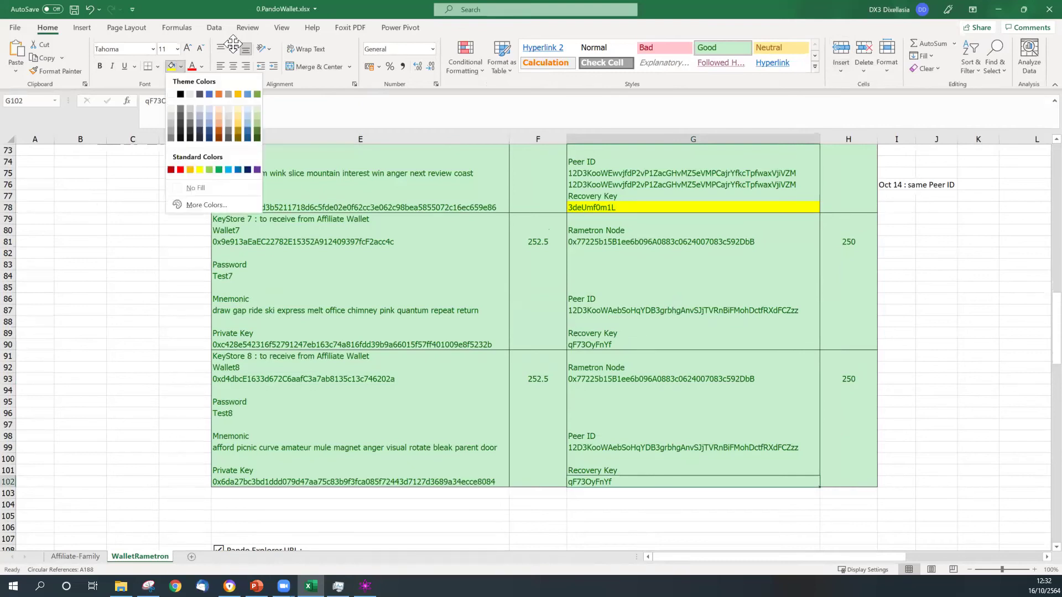
pyautogui.click(199, 169)
pyautogui.click(693, 346)
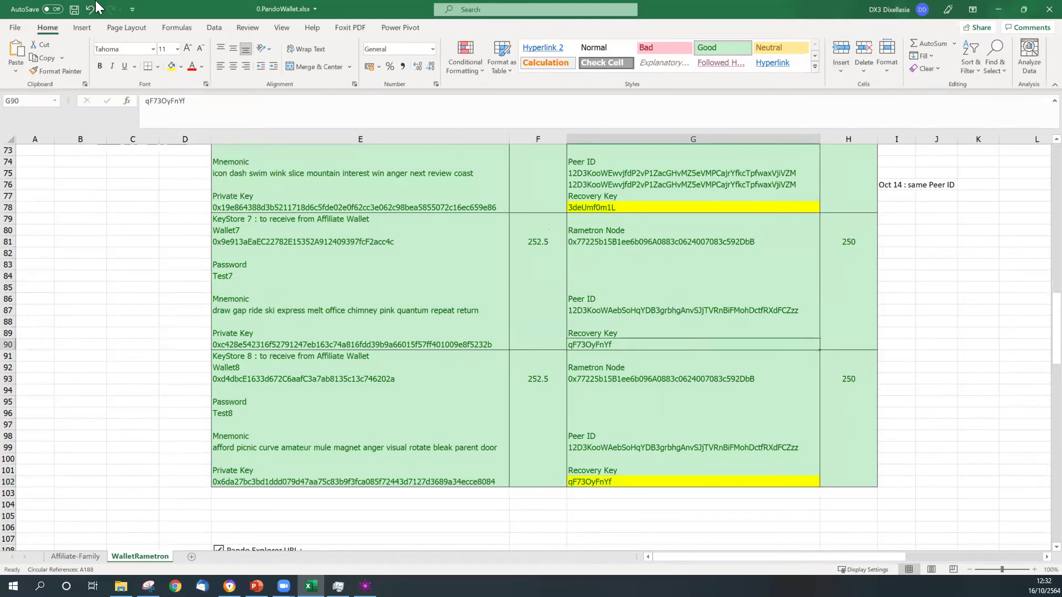
pyautogui.click(172, 66)
pyautogui.click(365, 586)
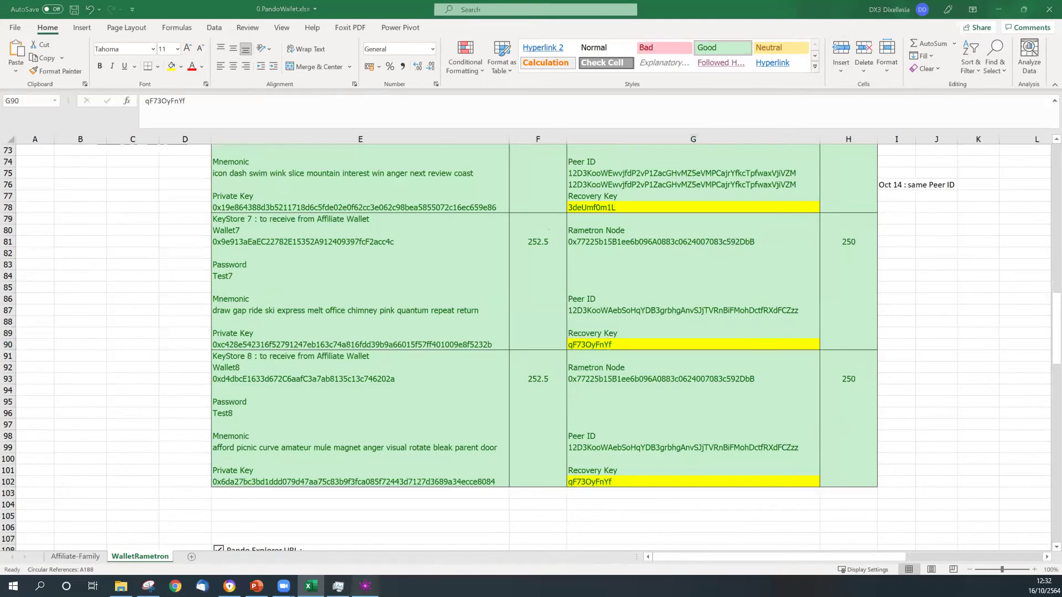
pyautogui.click(290, 159)
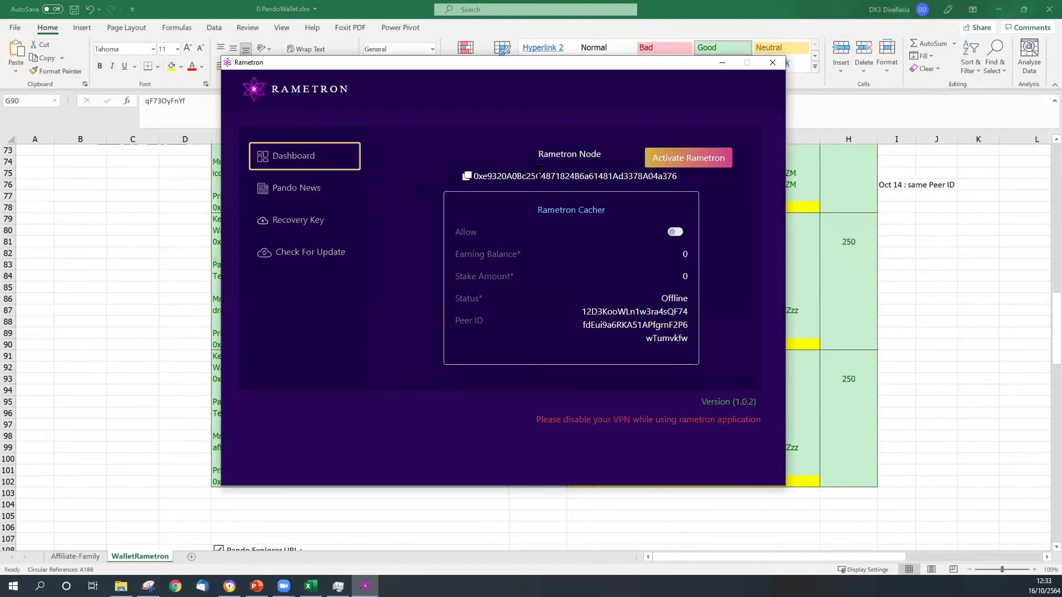
# Step: Copy the recovery key from G90 into Rametron's Recovery Key page and restore the node
pyautogui.click(297, 221)
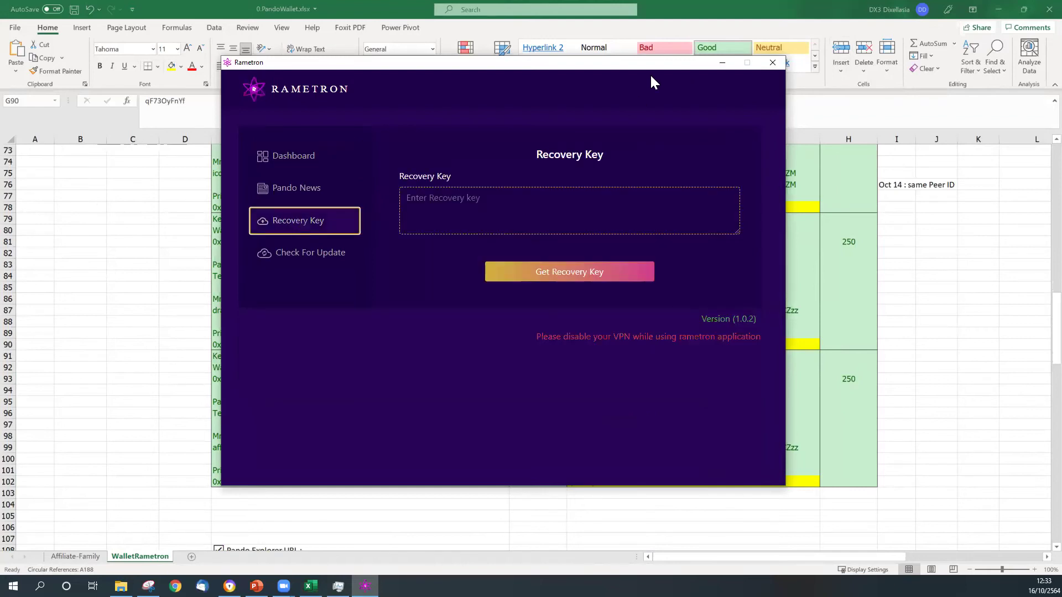
pyautogui.moveTo(410, 91); pyautogui.dragTo(208, 91)
pyautogui.click(635, 344)
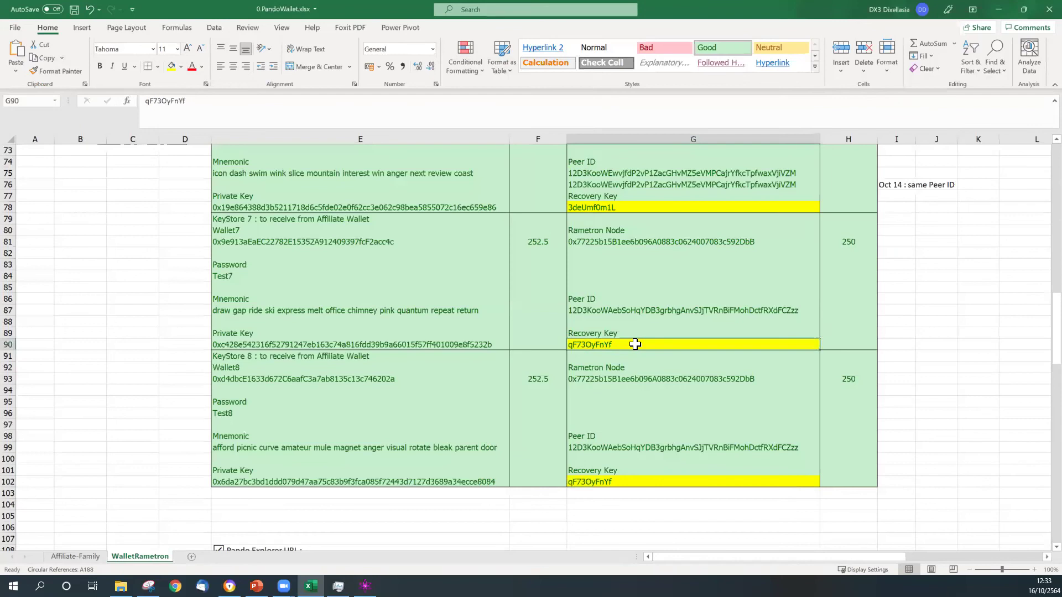
pyautogui.hotkey('ctrl', 'c')
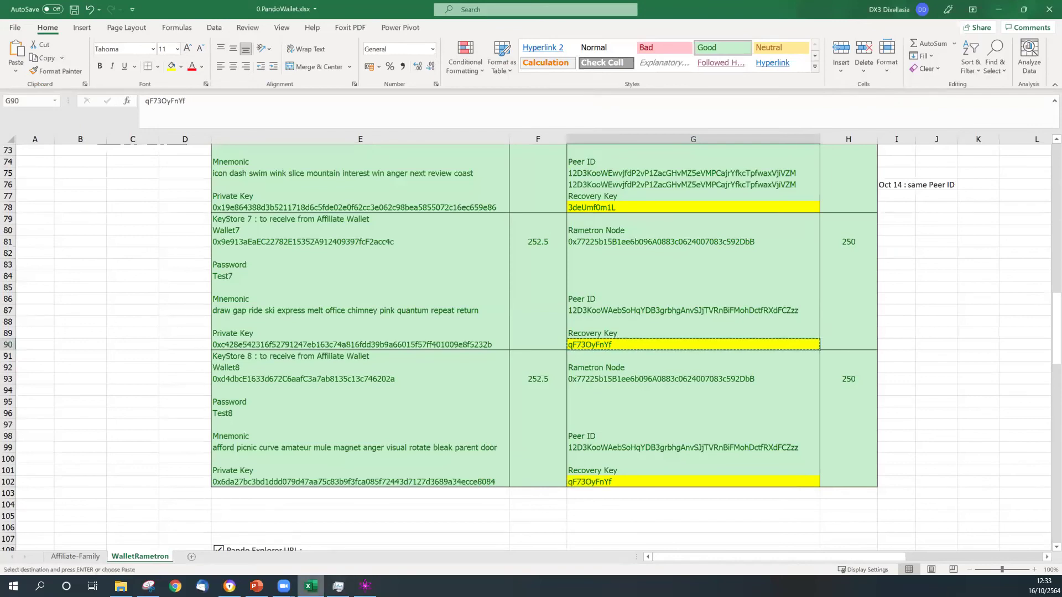
pyautogui.click(365, 586)
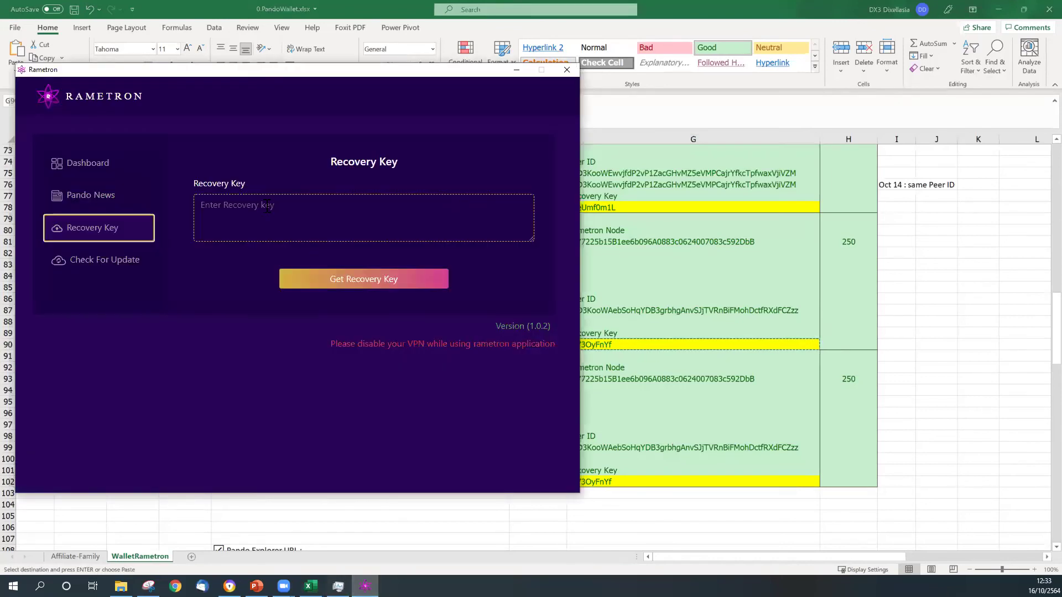
pyautogui.hotkey('ctrl', 'v')
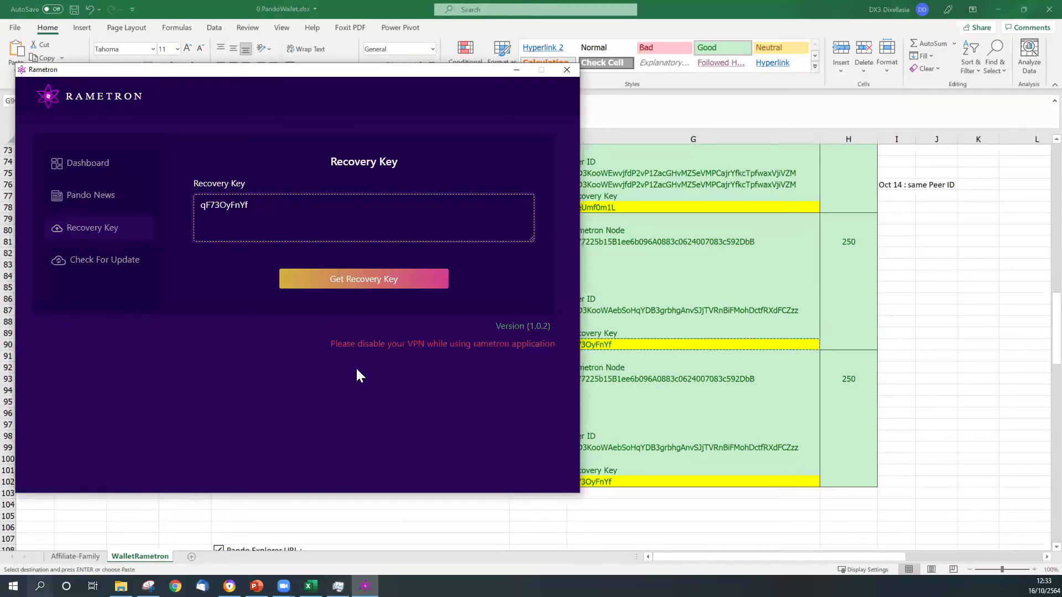
pyautogui.click(370, 284)
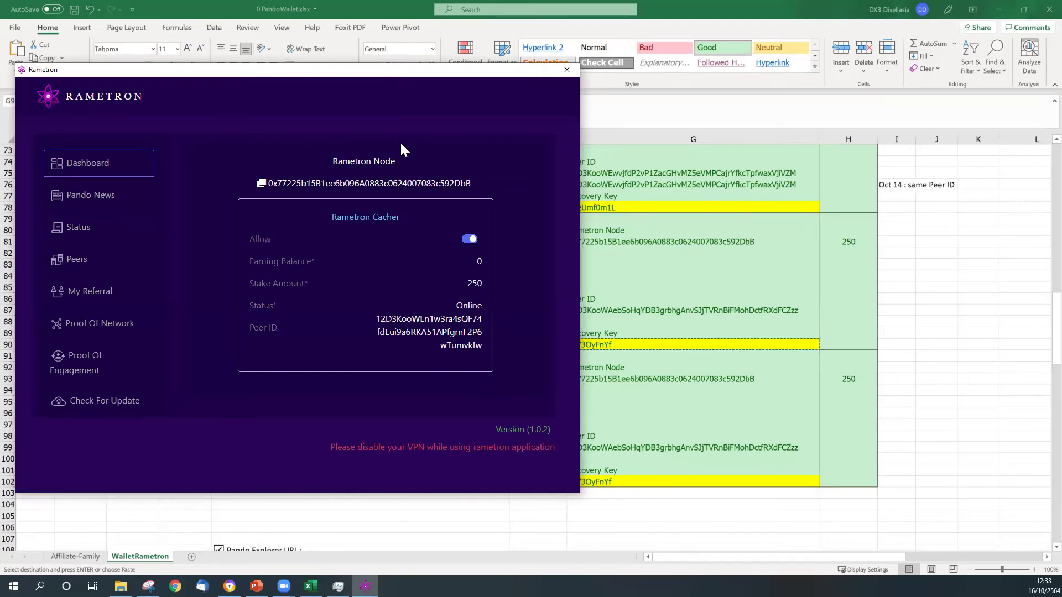
# Step: Review this week's Proof Of Network hours, return to the Dashboard, then bring up PowerPoint
pyautogui.moveTo(369, 71); pyautogui.dragTo(603, 67)
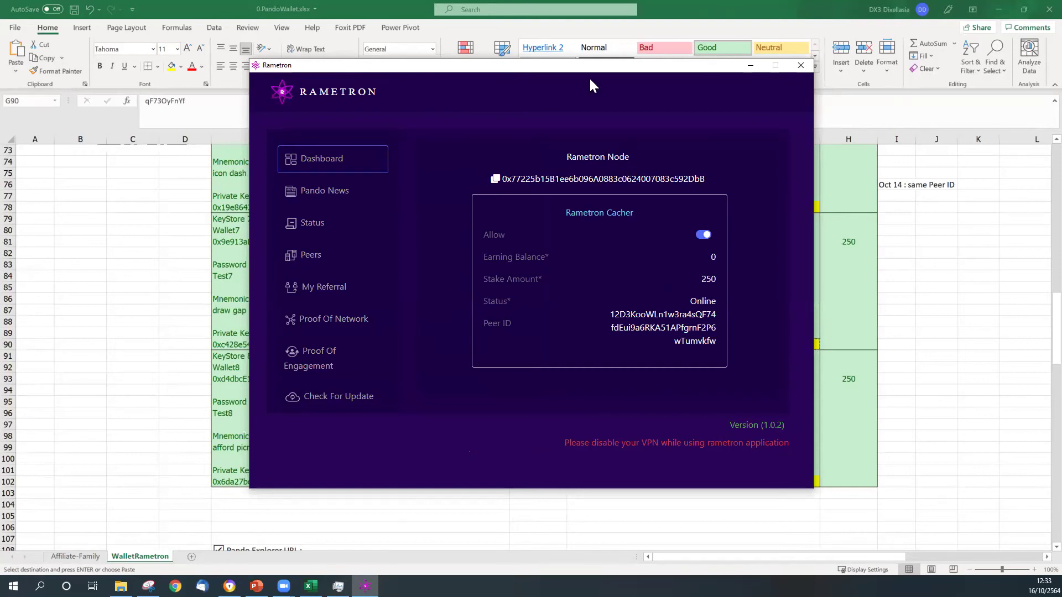
pyautogui.click(338, 323)
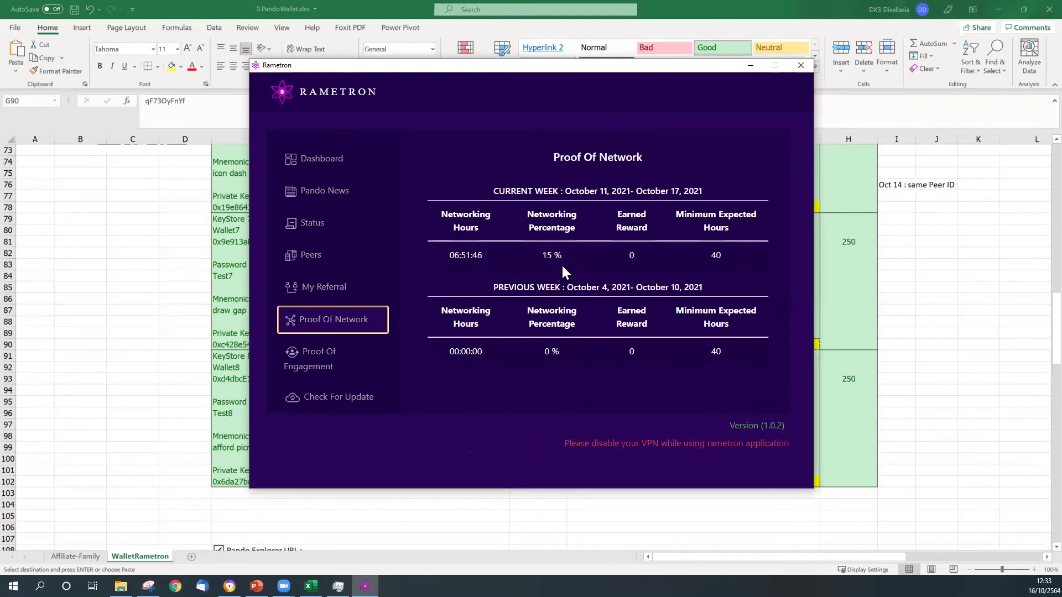
pyautogui.click(333, 164)
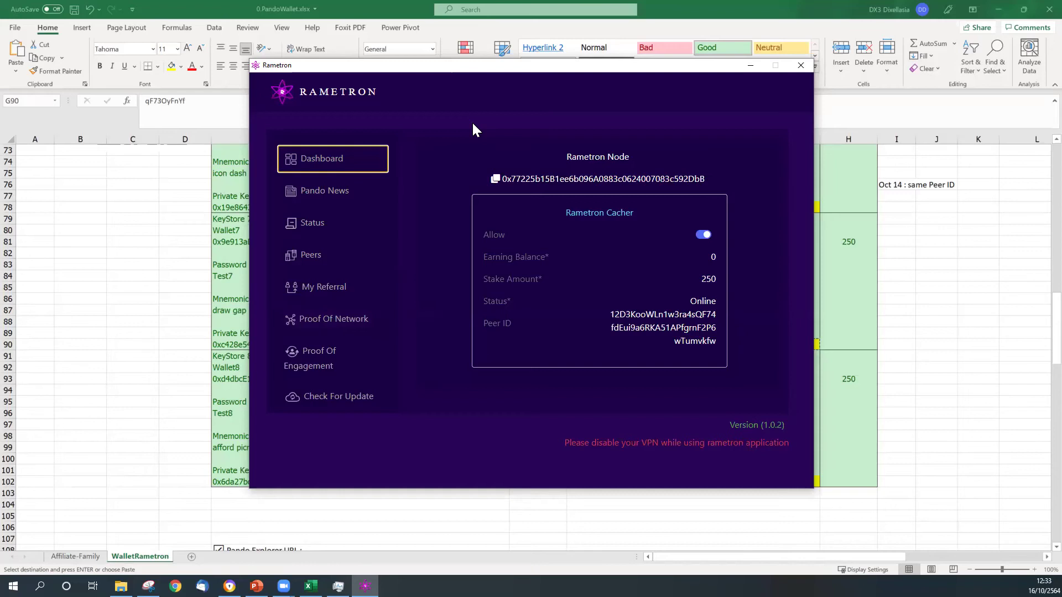
pyautogui.moveTo(620, 69); pyautogui.dragTo(606, 89)
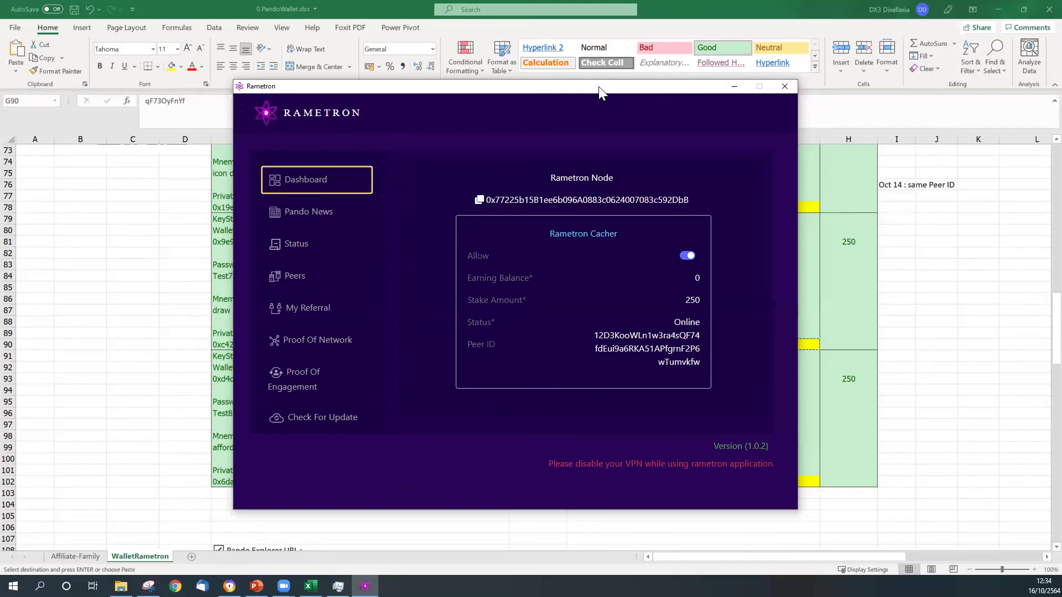
pyautogui.moveTo(599, 90); pyautogui.dragTo(596, 94)
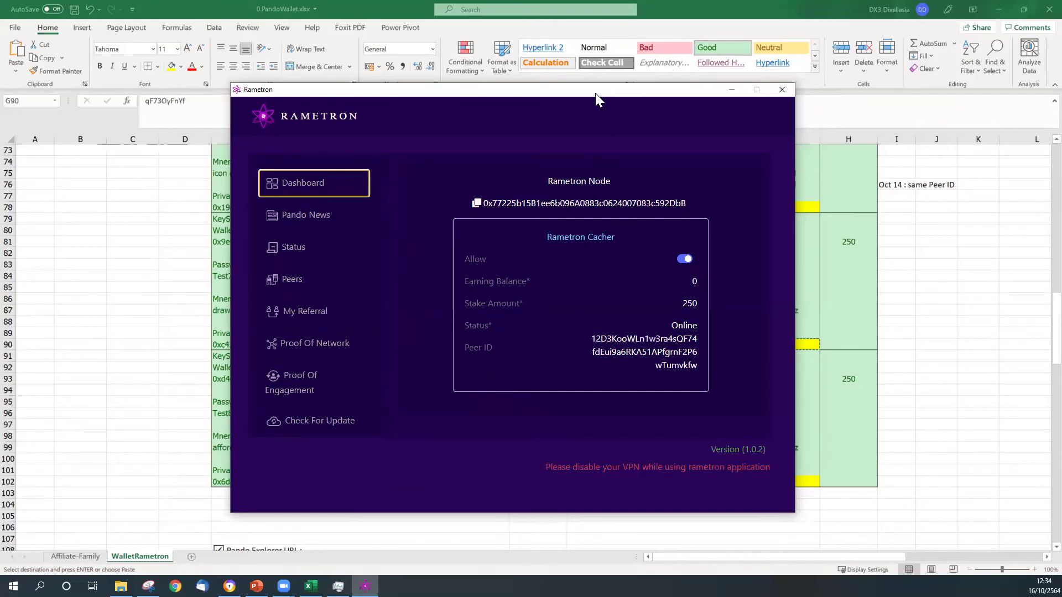
pyautogui.click(256, 586)
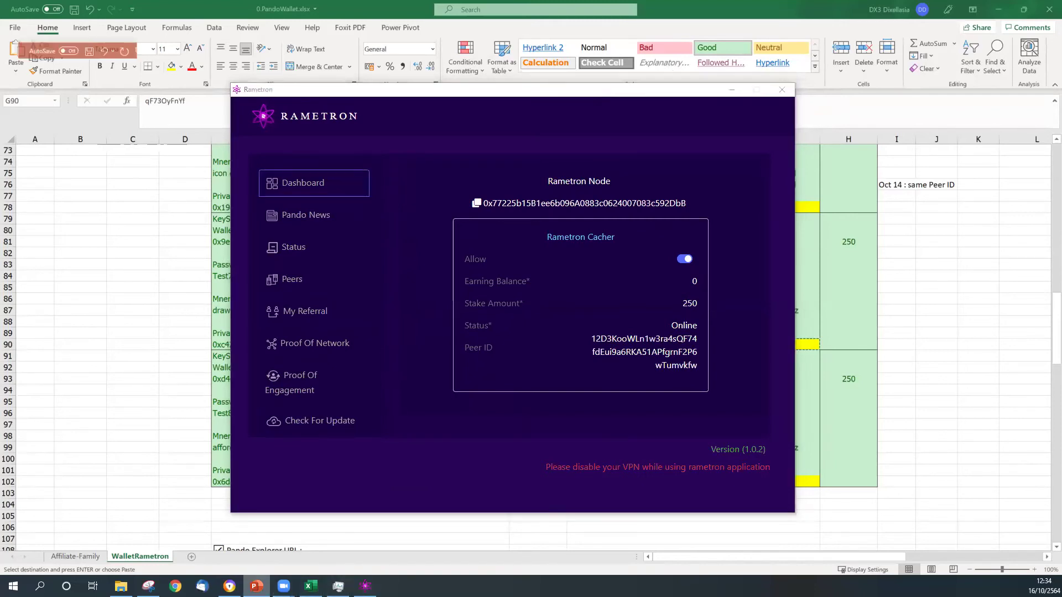